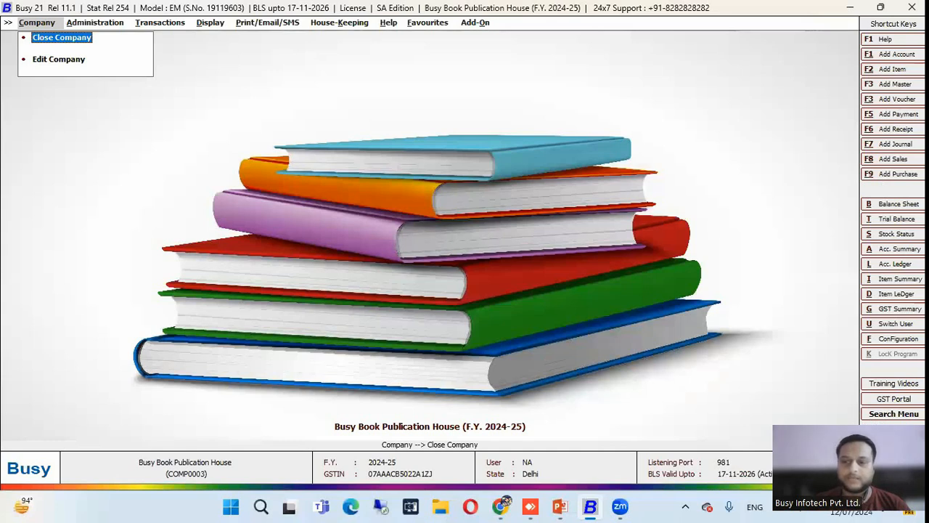
Open the list of all item masters for the company
key(Right)
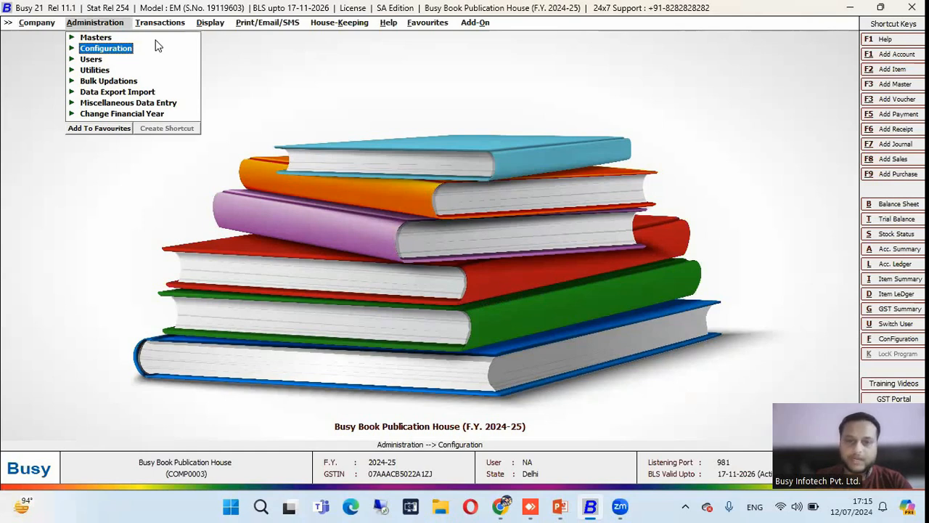
key(Up)
key(Right)
key(Down)
key(Down)
key(Down)
key(Down)
key(Right)
key(Down)
key(Down)
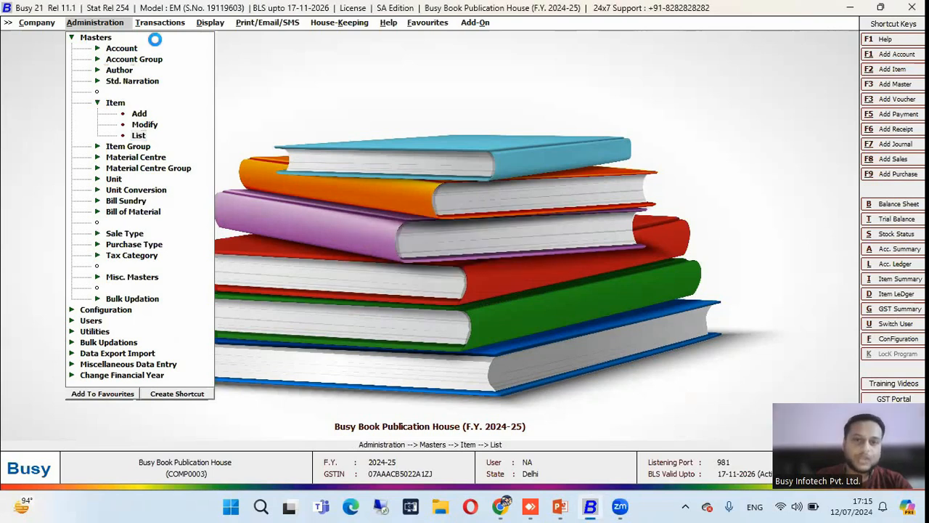
key(Return)
key(Return)
key(Return)
key(Return)
Summarize the item list at single level on Parent Group, with the individual items shown under each group
key(F5)
key(Down)
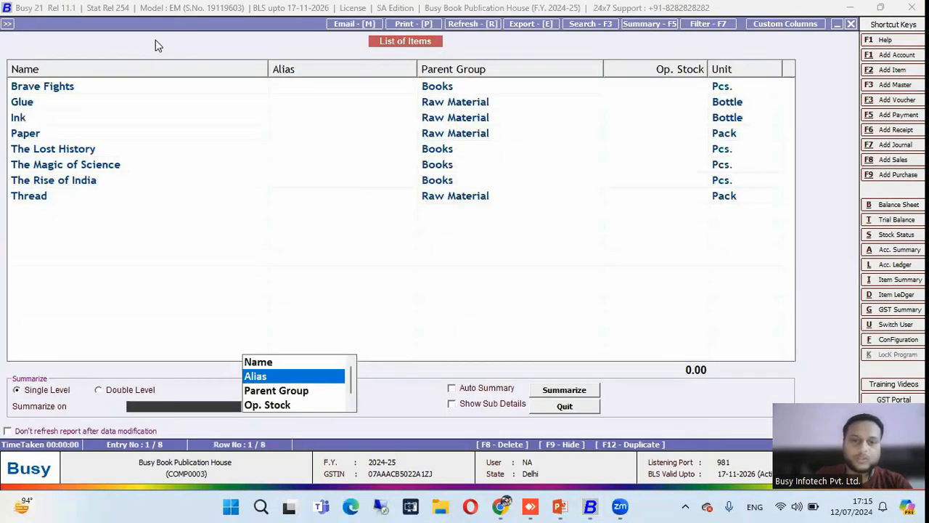
key(Down)
key(Return)
key(Return)
key(Down)
key(Up)
key(Return)
key(Down)
key(Down)
key(Down)
key(Down)
key(Down)
key(Return)
Examine the book titles listed under the Books group, from Brave Fights to The Rise of India
key(Down)
key(Up)
key(Up)
key(Up)
key(Up)
key(Up)
key(Up)
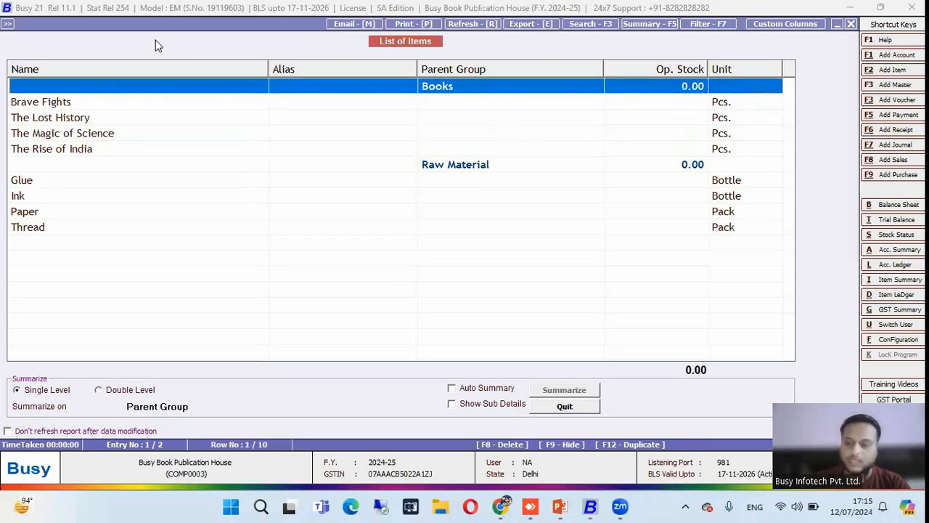
key(Down)
key(shift+Down)
key(shift+Down)
key(shift+Down)
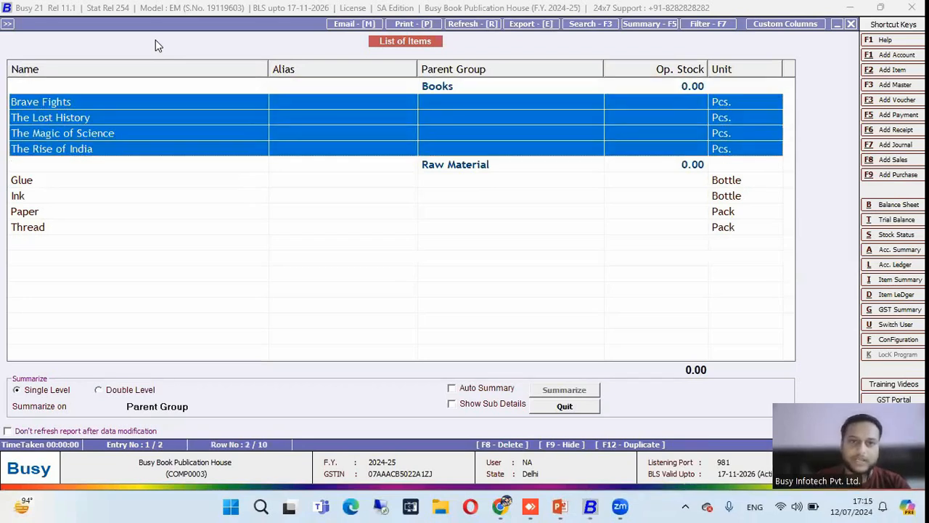
Examine the items and units under the Raw Material group, and return to the Books group row
key(Down)
key(Down)
key(Down)
key(Up)
key(Up)
key(Down)
key(Down)
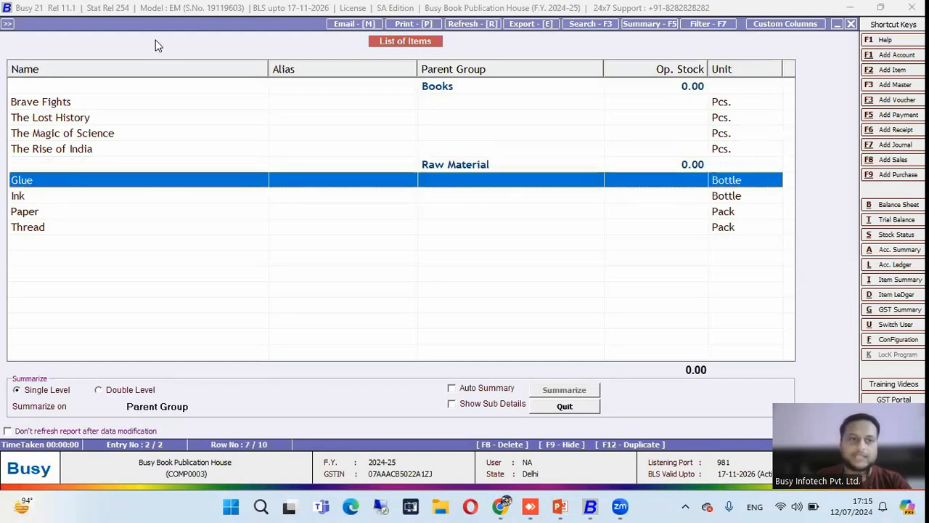
key(Down)
key(Down)
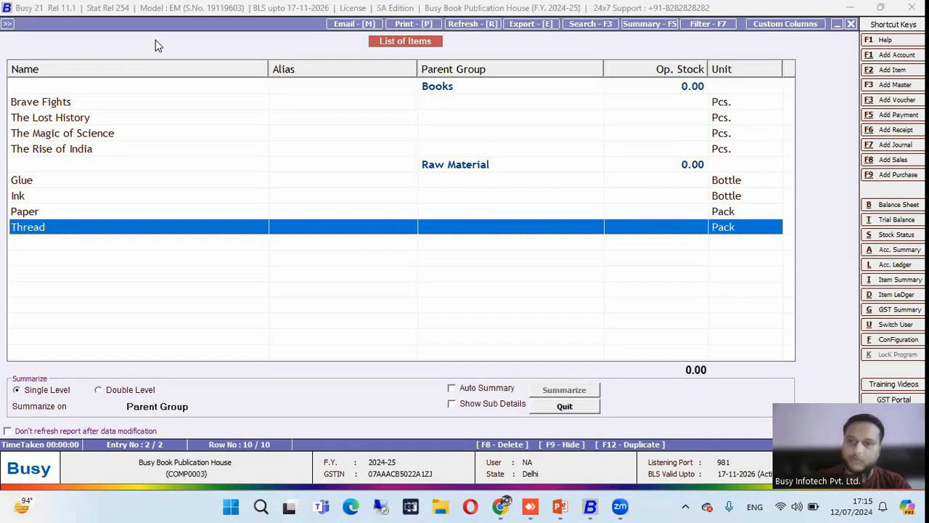
key(Up)
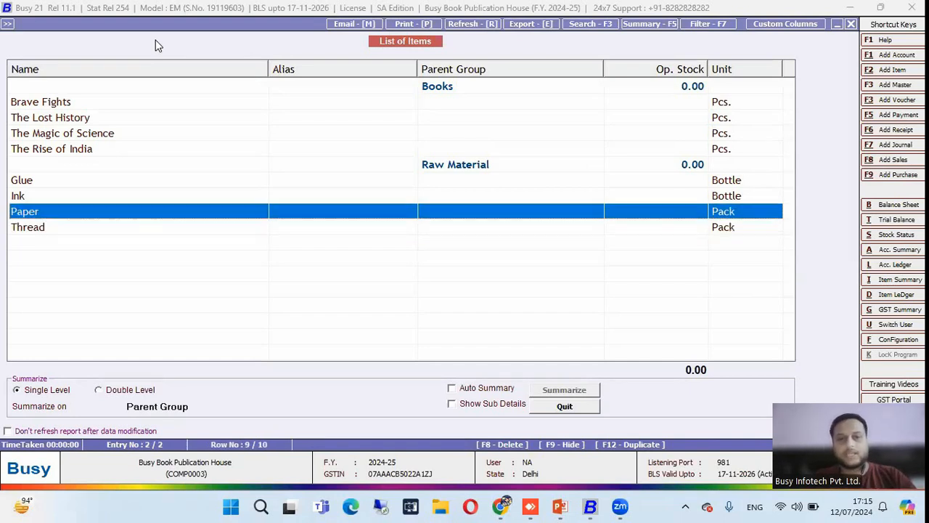
key(Up)
key(Up)
key(Up)
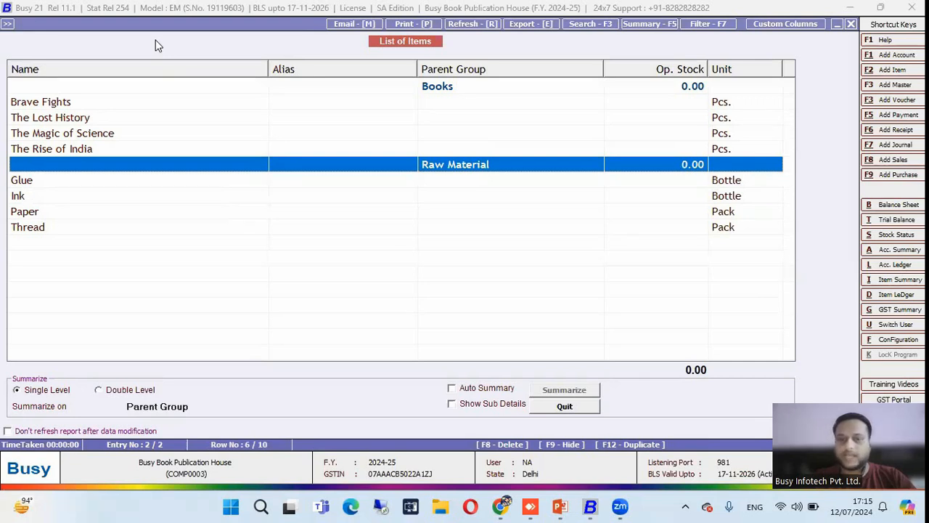
key(Up)
key(Up)
key(Up)
key(Up)
key(Up)
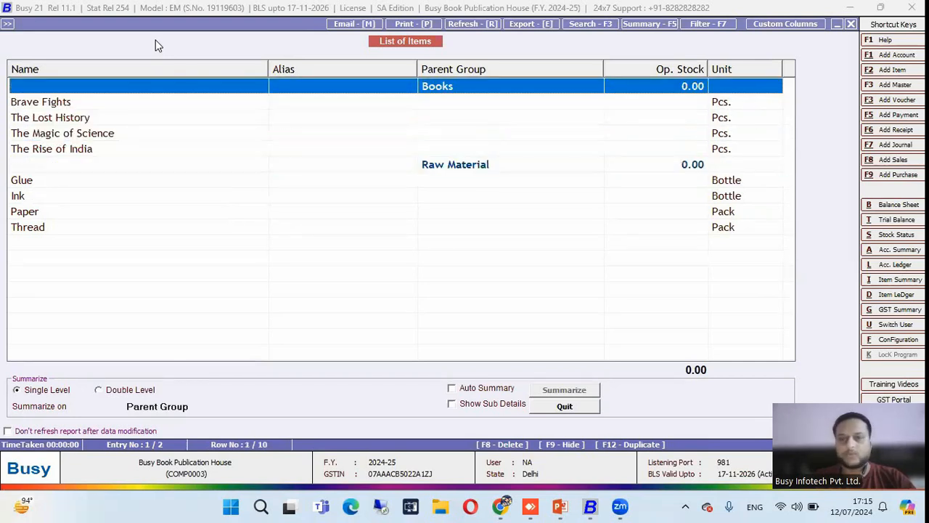
Close the item list and open the list of material centres
key(Escape)
key(Escape)
key(Escape)
key(Up)
key(Up)
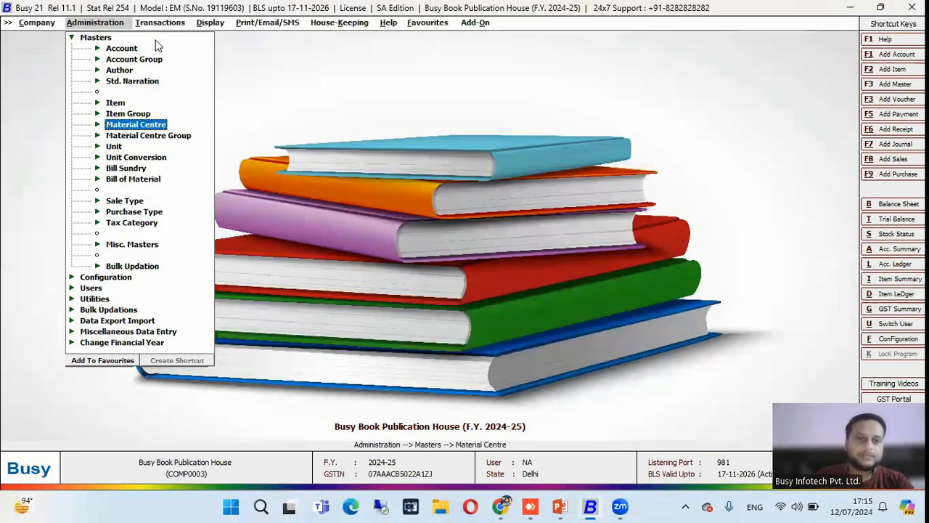
key(Return)
key(l)
key(Return)
View the Printing Block material centre's master and check the Store entry in the list
key(Return)
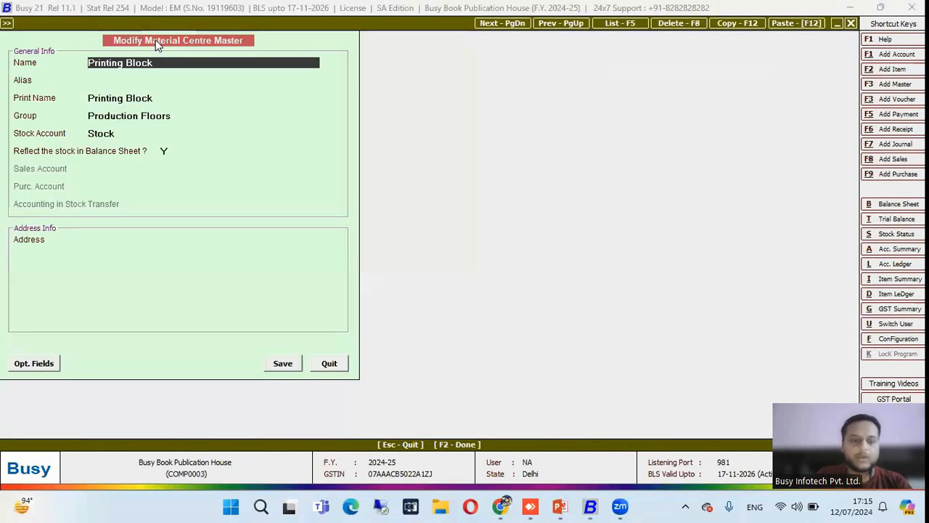
key(Escape)
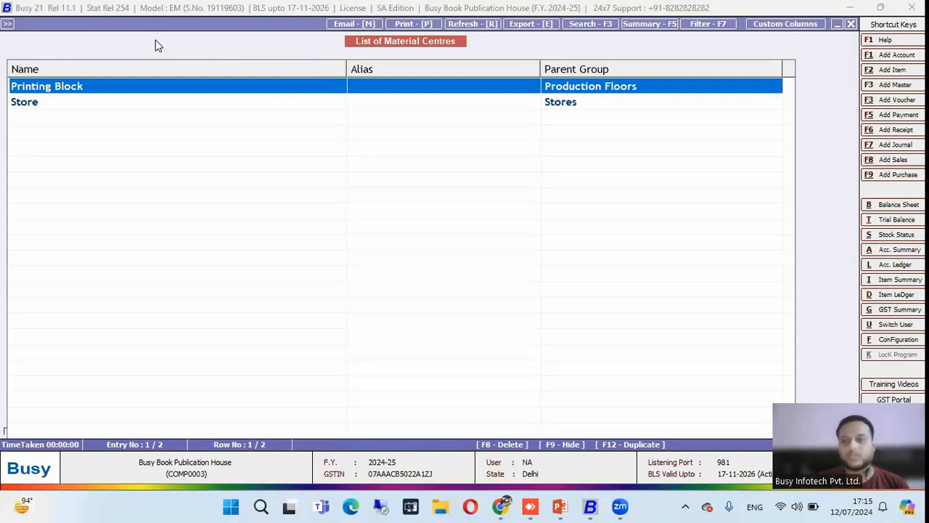
key(Down)
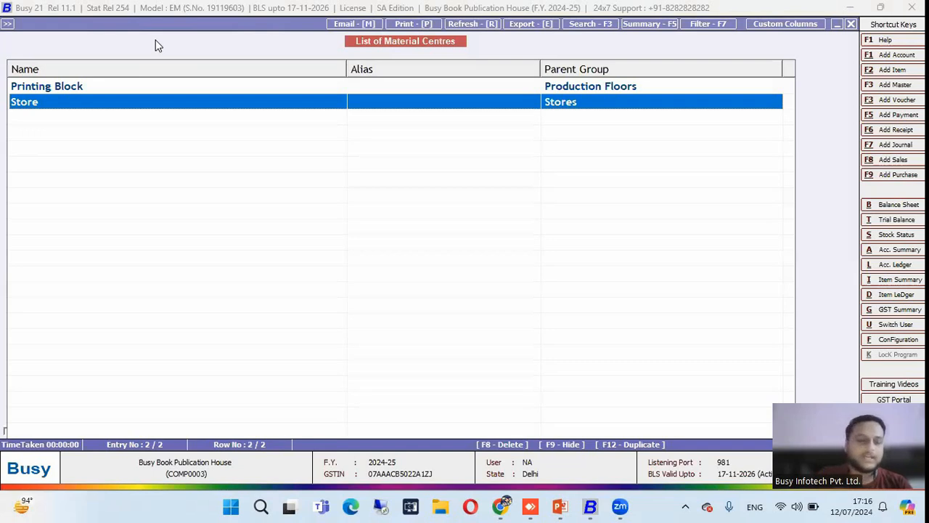
Open the list of bills of materials in place of the material centres and view the Brave Fights BOM
key(Escape)
key(Escape)
key(Escape)
key(b)
key(l)
key(Return)
key(Return)
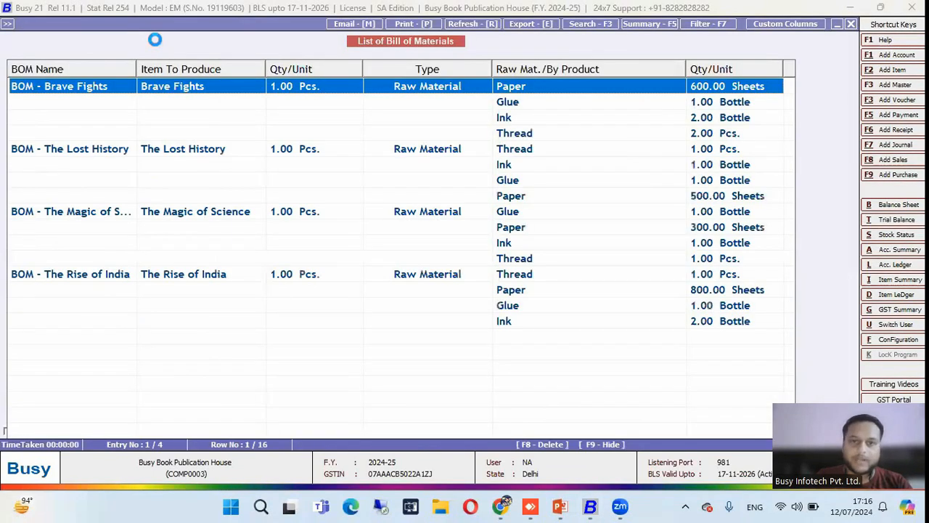
key(Return)
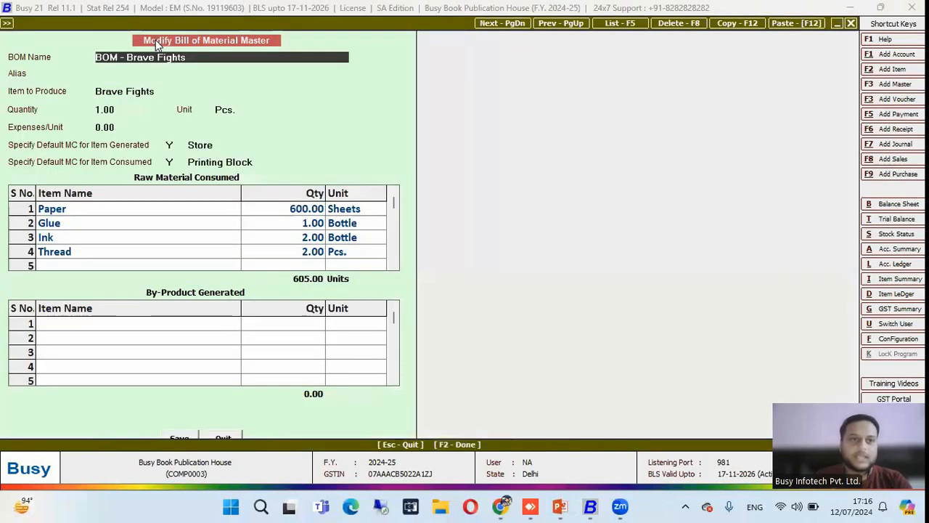
key(Escape)
Open the BOM for The Lost History and check the group in its produced item's master
key(Down)
key(Down)
key(Down)
key(Down)
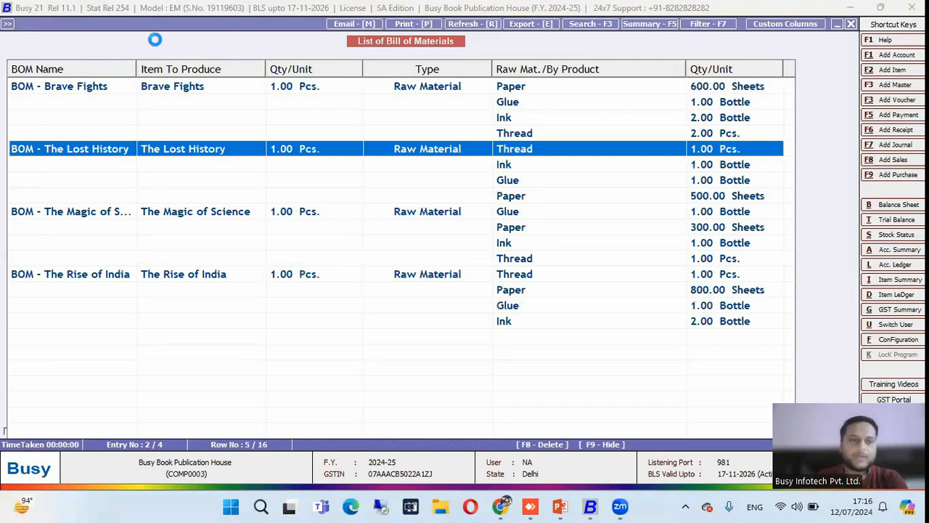
key(Return)
click(185, 92)
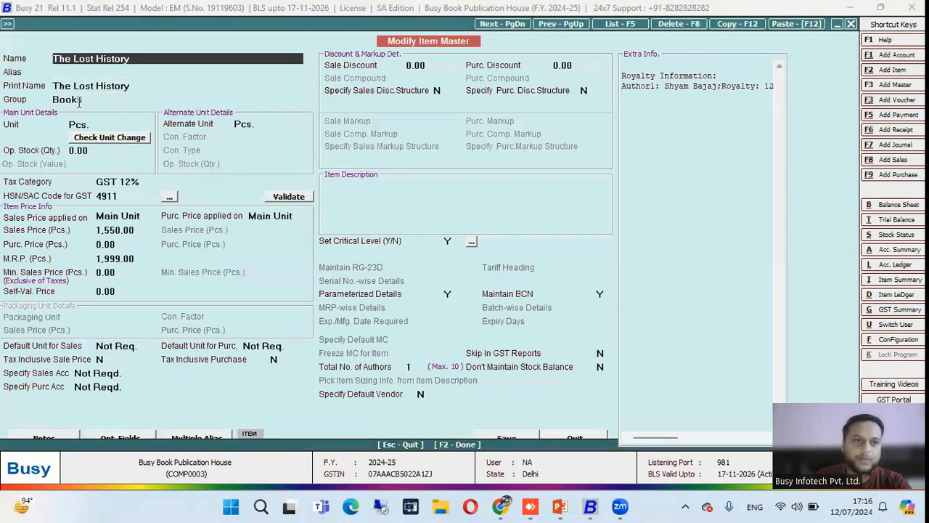
click(79, 102)
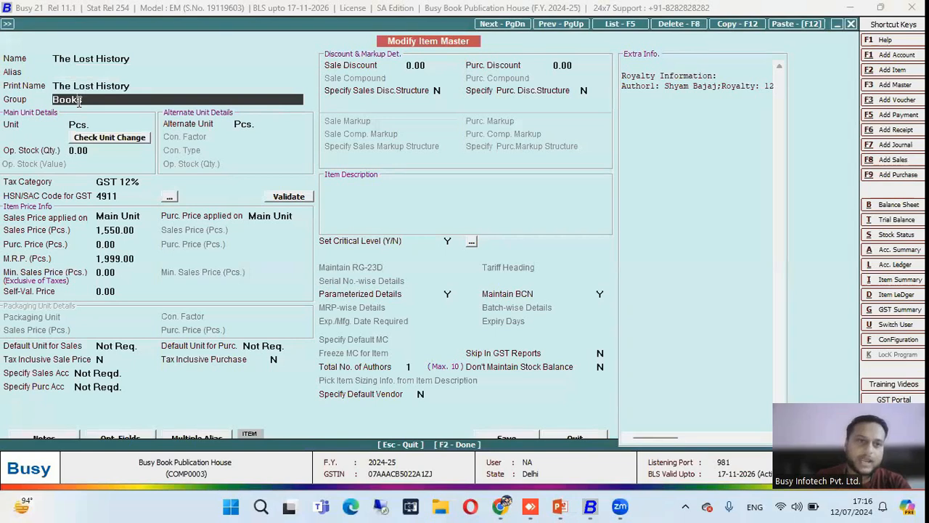
key(Escape)
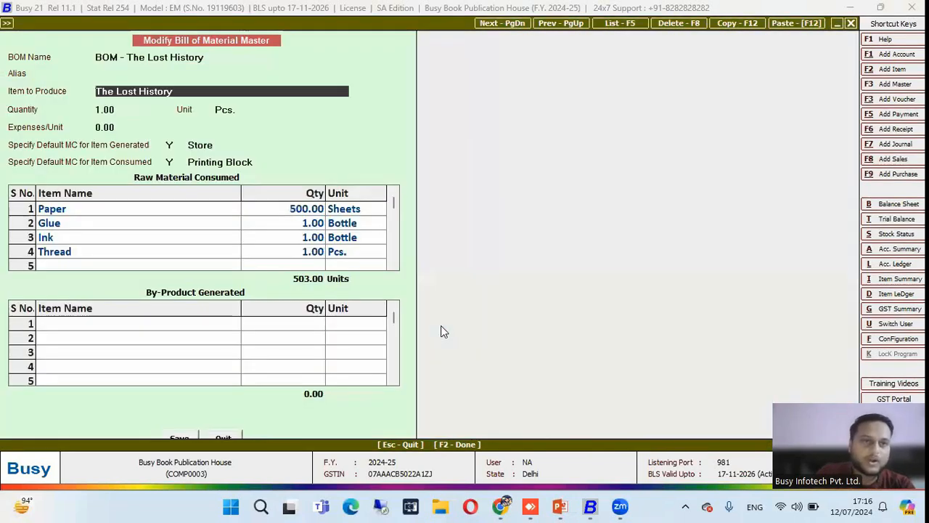
Review The Lost History BOM's name, item to produce, quantity, unit and default material centres for generated and consumed items
click(208, 58)
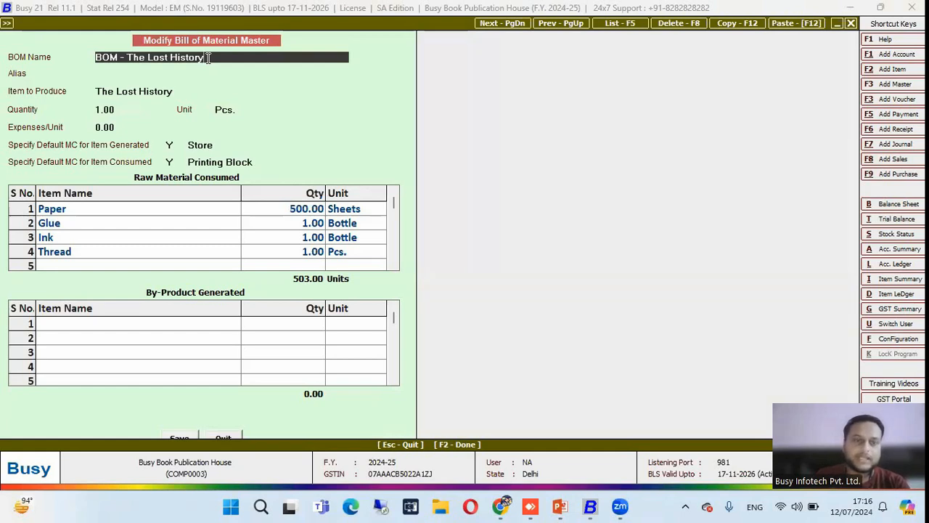
key(Return)
key(Return)
key(Return)
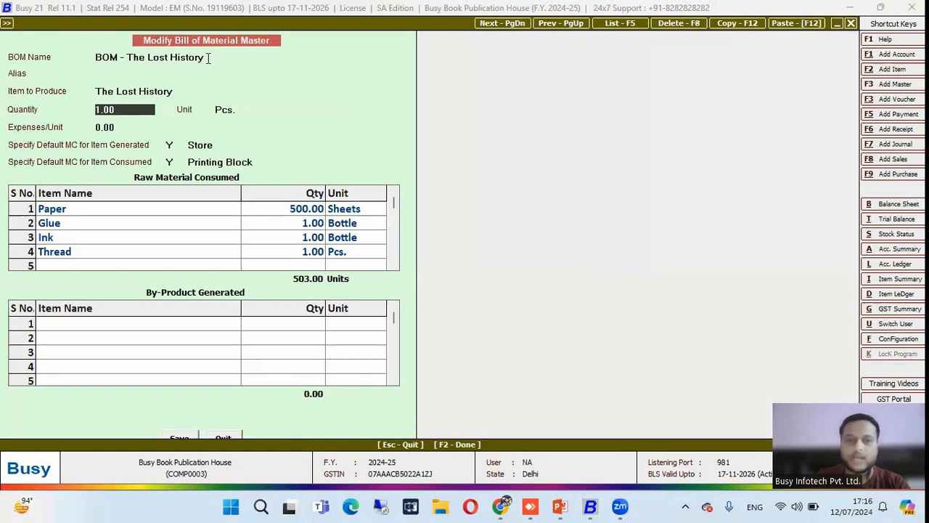
key(Return)
key(Return)
key(Return)
key(Return)
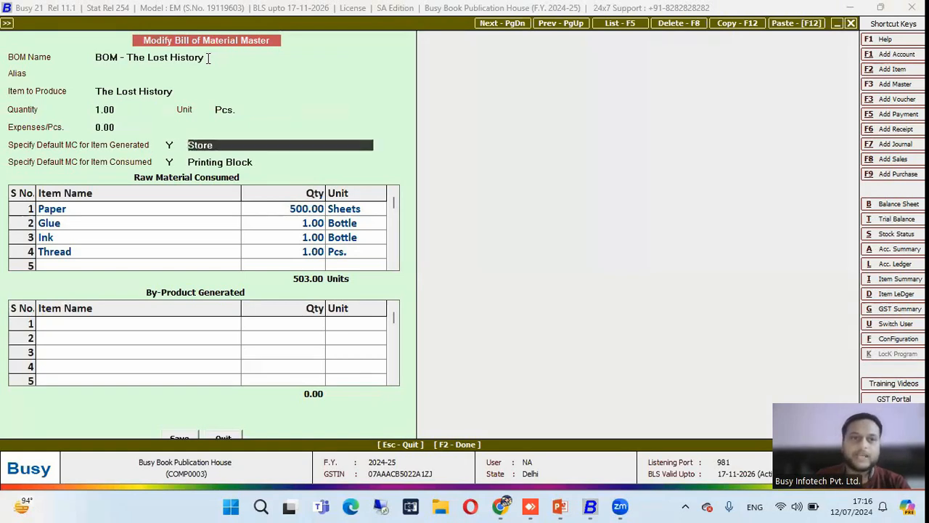
key(Return)
key(Return)
key(Return)
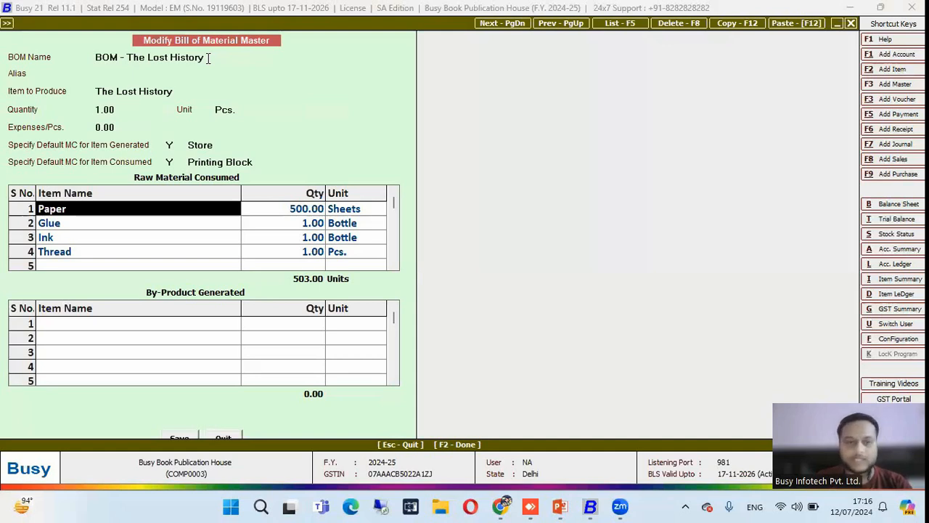
Review the quantities of paper, glue, ink and thread consumed in The Lost History BOM
key(Return)
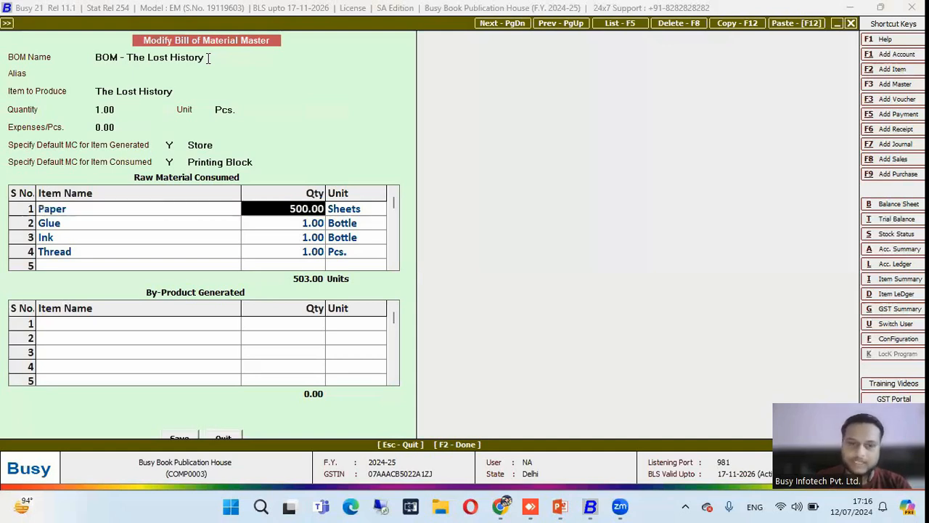
key(Return)
key(Return)
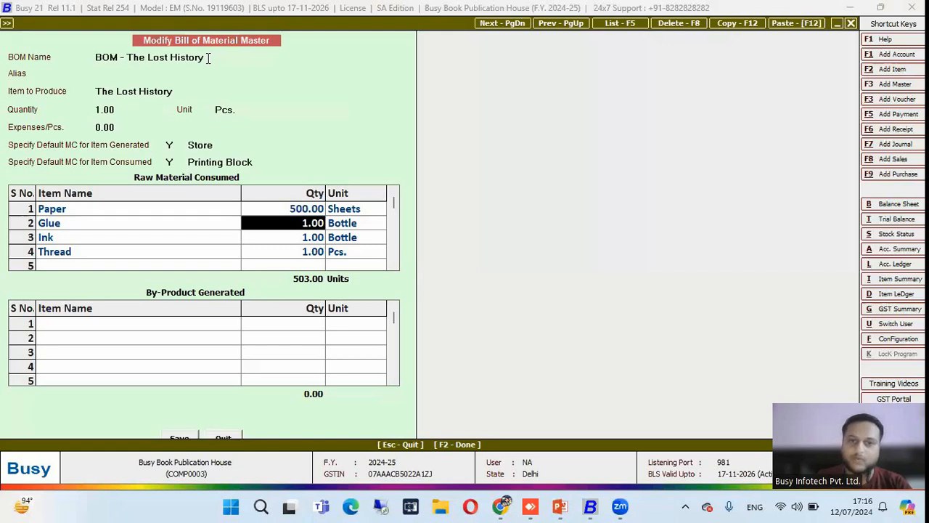
key(Return)
key(Return)
key(Return)
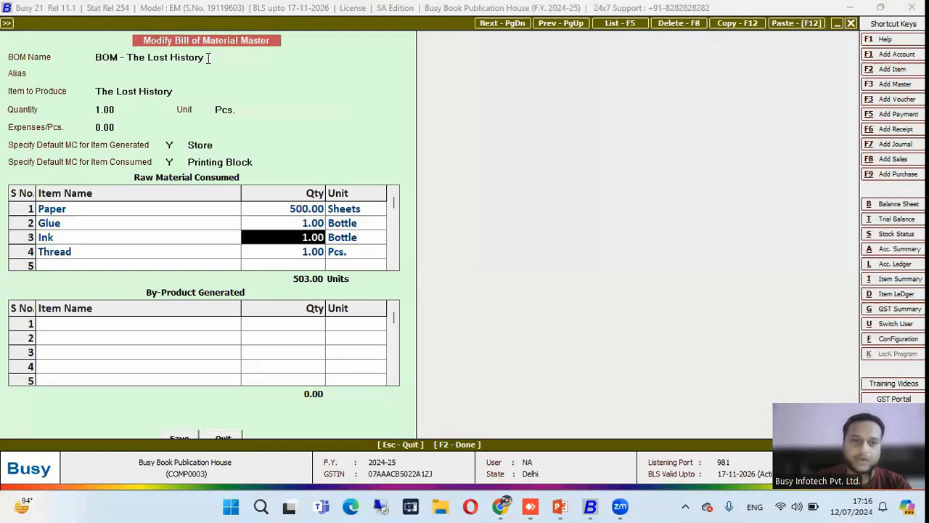
key(Return)
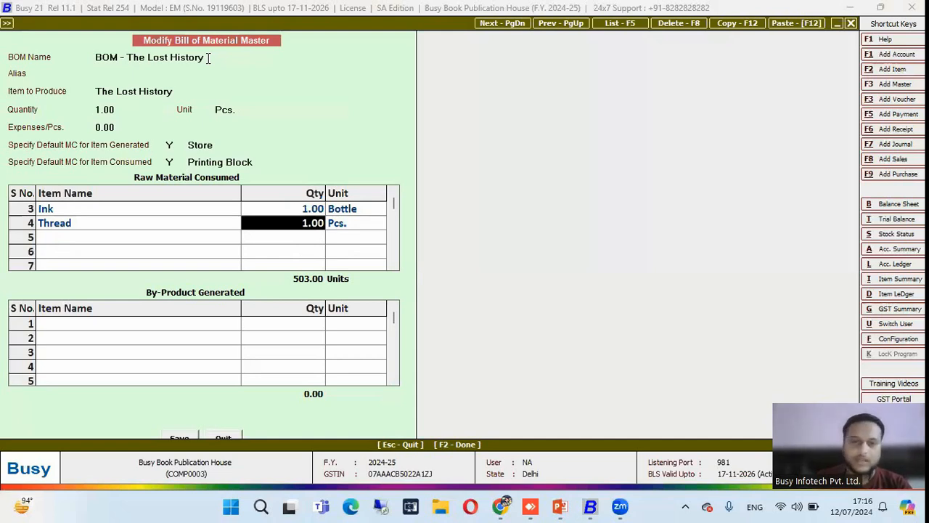
key(Up)
key(Up)
key(Up)
key(Left)
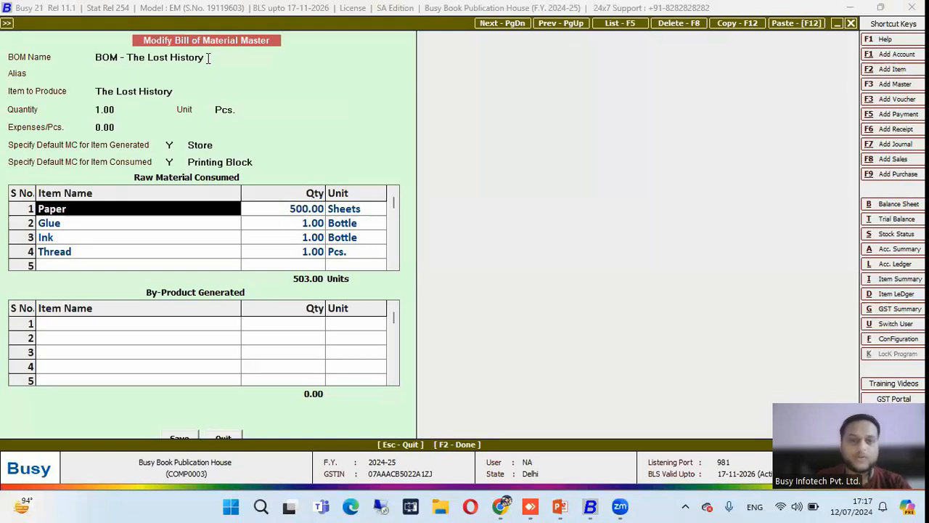
Close The Lost History BOM without saving and open the BOM for The Magic of Science
key(Escape)
key(Return)
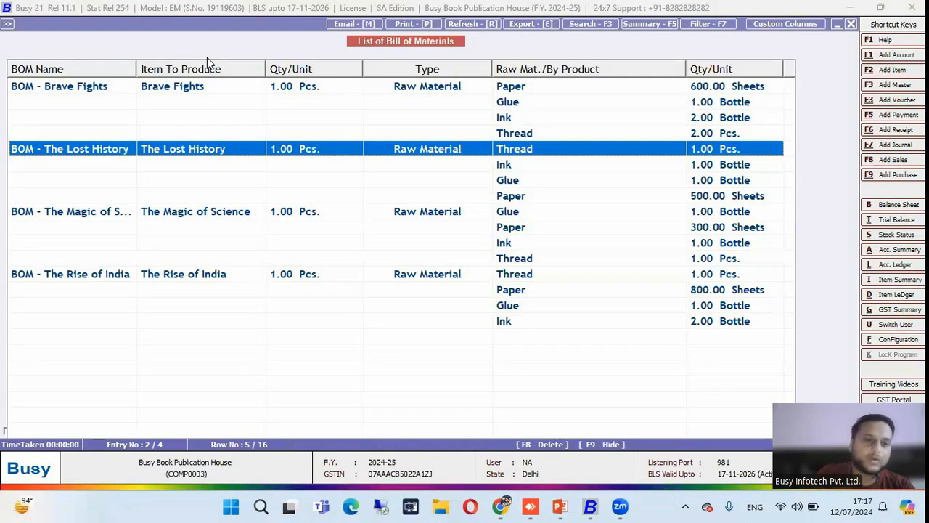
key(Down)
key(Down)
key(Down)
key(Down)
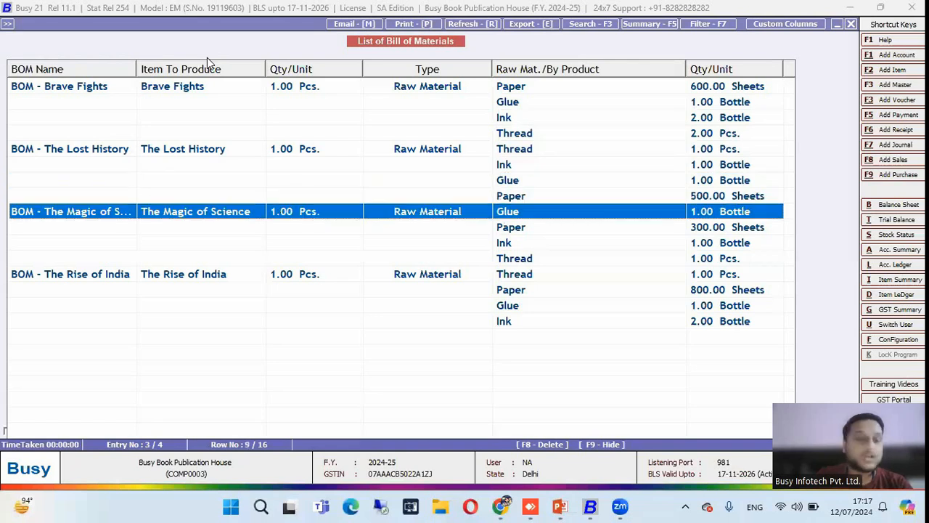
key(Return)
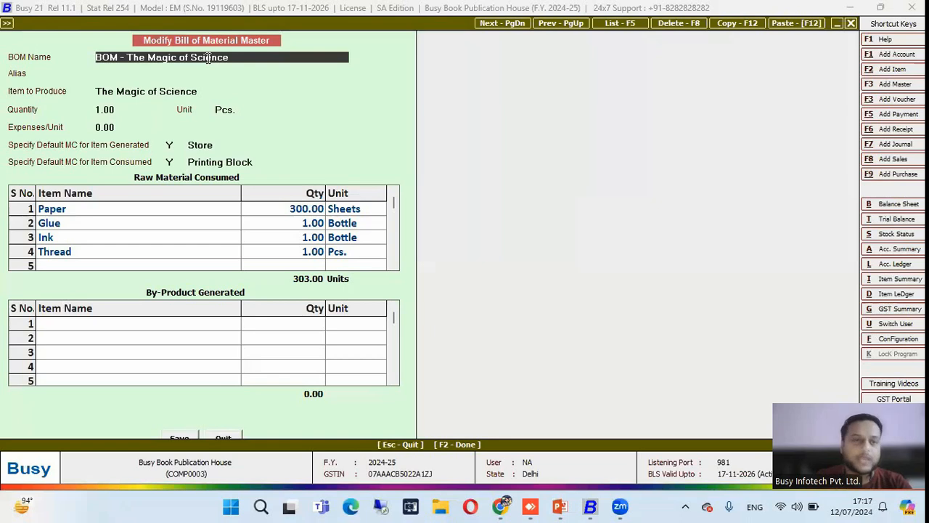
Review The Magic of Science BOM's item to produce and raw materials consumed, and close the BOM and BOM list
click(290, 92)
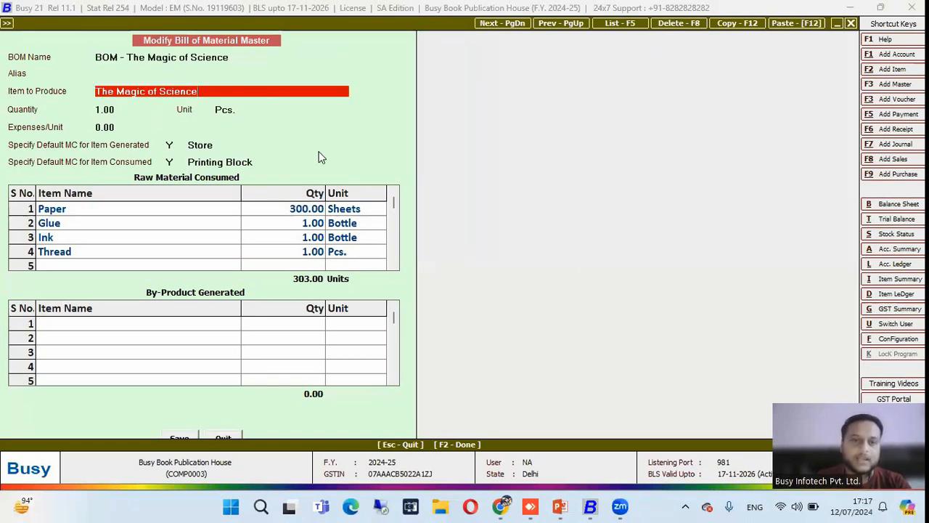
click(153, 210)
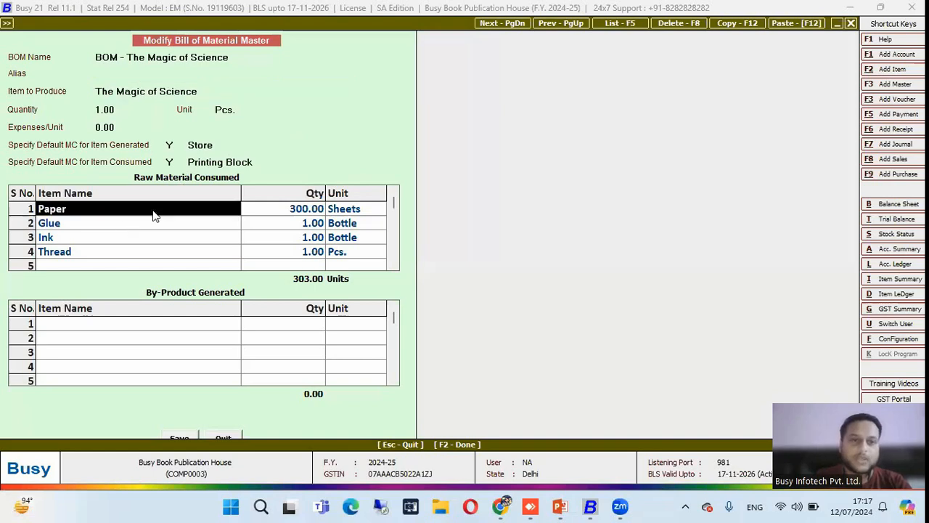
key(Return)
key(Down)
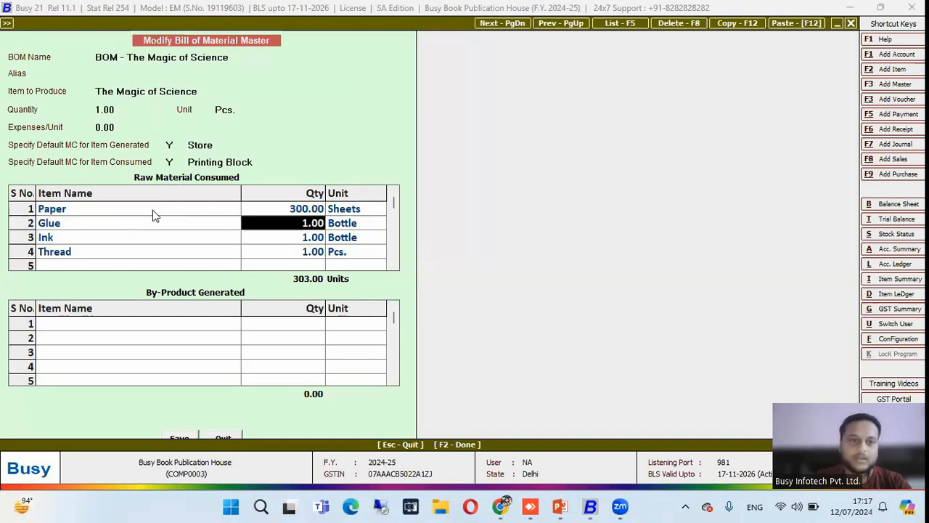
key(Left)
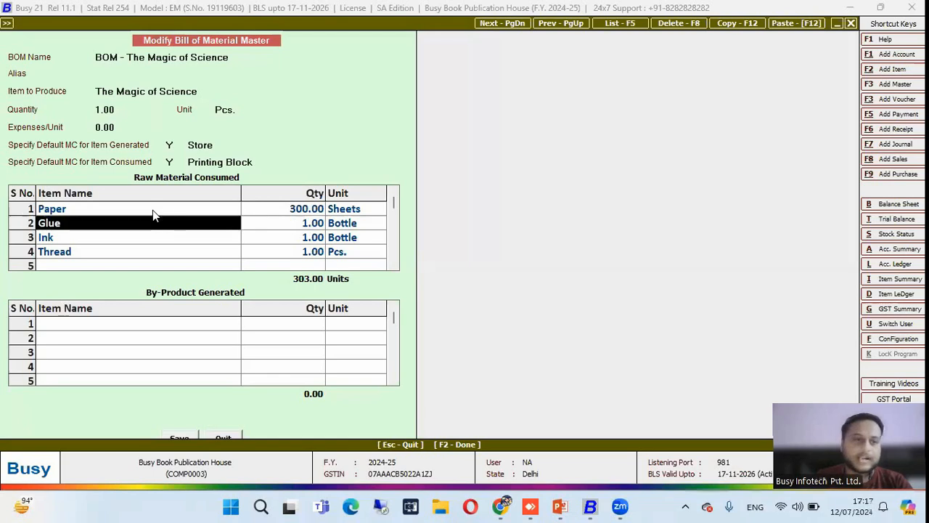
key(Up)
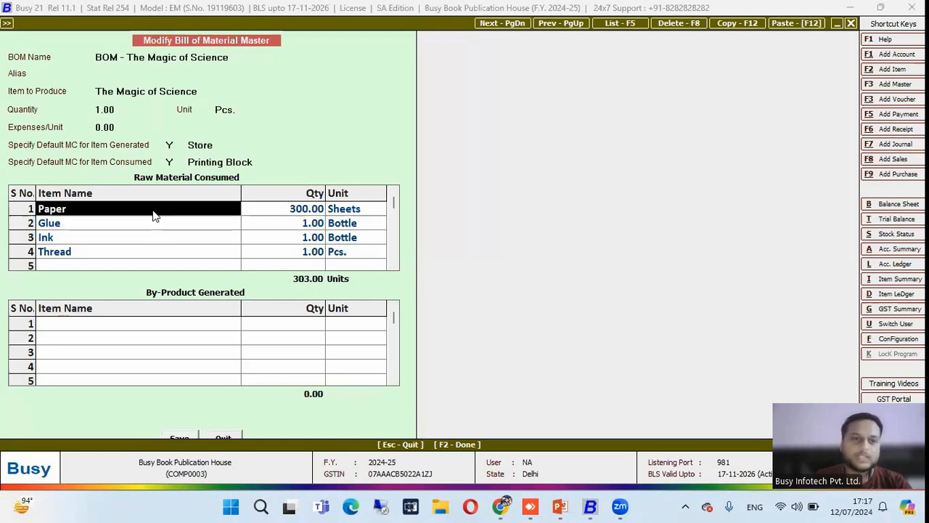
key(Down)
key(Down)
key(Down)
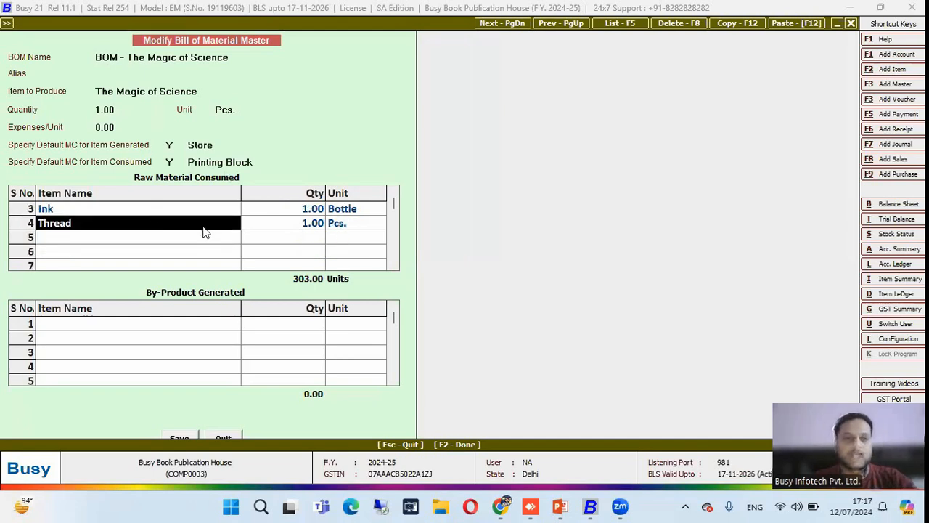
key(Escape)
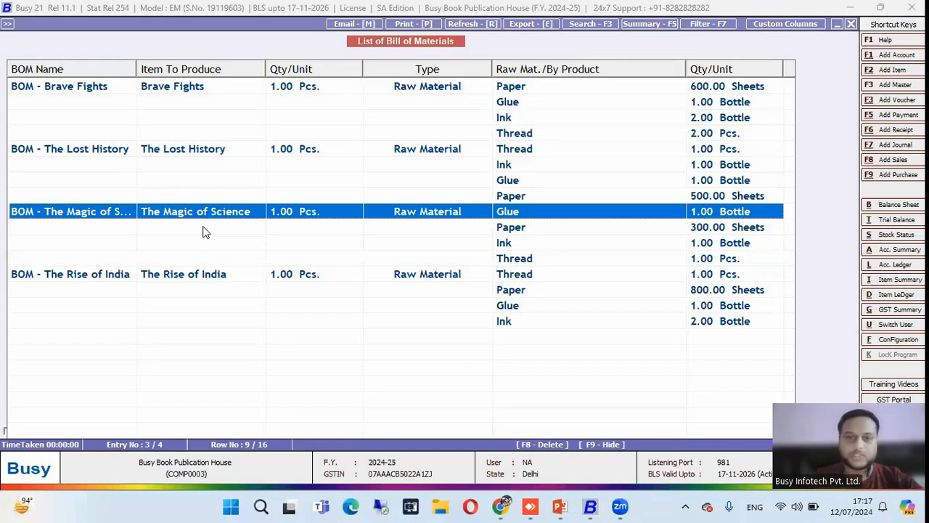
key(Escape)
Open the Production Planning report among the production reports
key(Left)
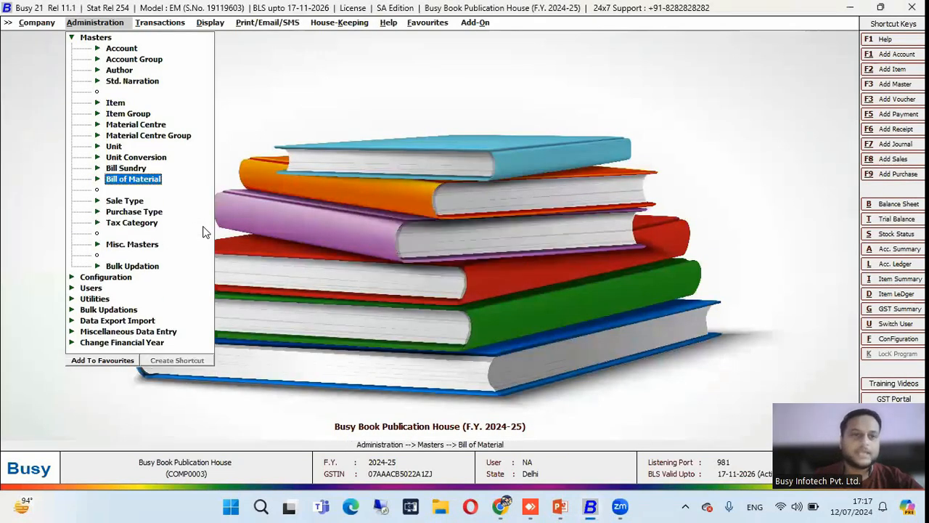
key(Right)
key(Right)
key(Up)
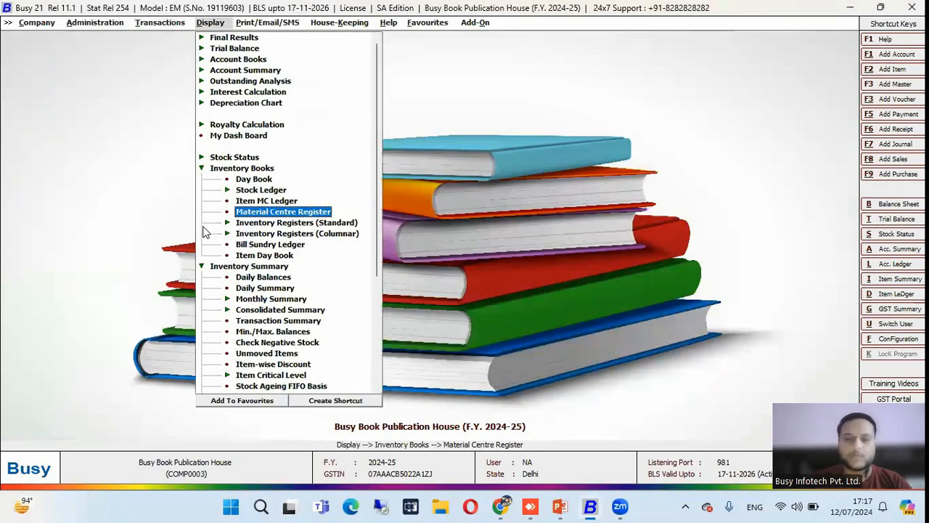
key(Up)
key(Up)
key(Up)
key(Up)
key(Left)
key(Down)
key(Left)
key(Down)
key(Down)
key(Down)
key(Down)
key(Down)
key(Down)
key(Down)
key(Down)
key(Down)
key(Down)
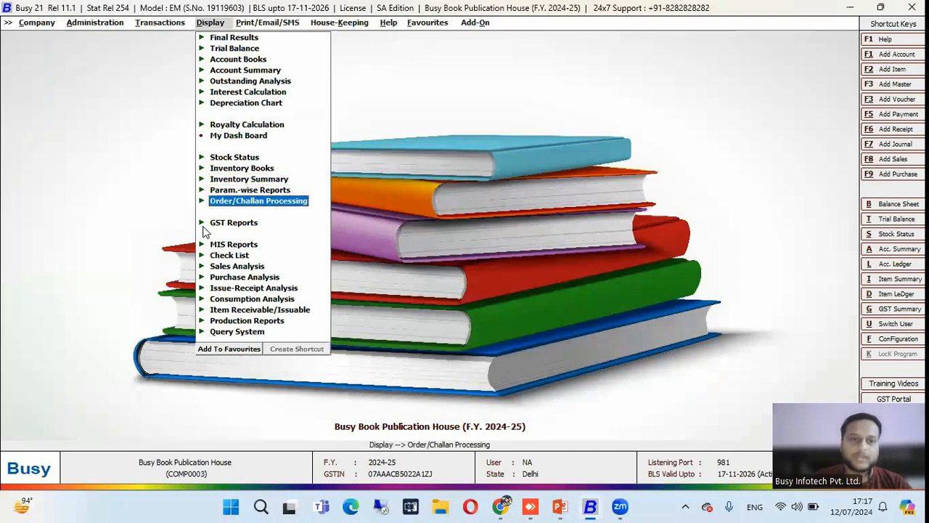
key(Down)
key(Right)
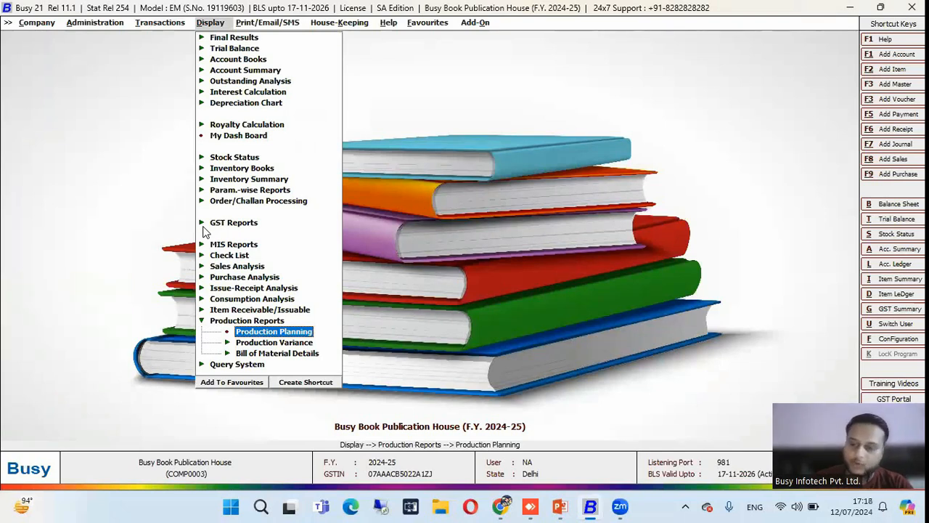
key(Return)
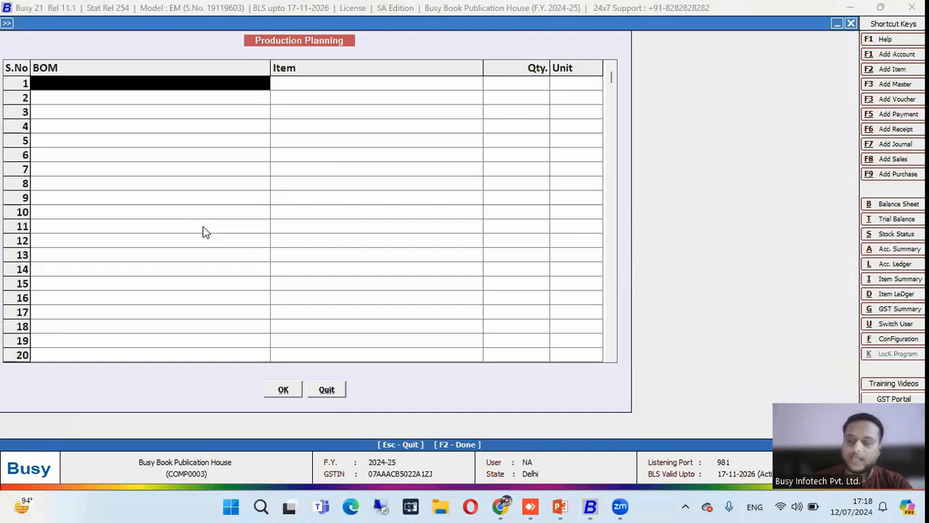
Add BOM - The Lost History to the production plan with a quantity of 50 pieces
key(Return)
key(Down)
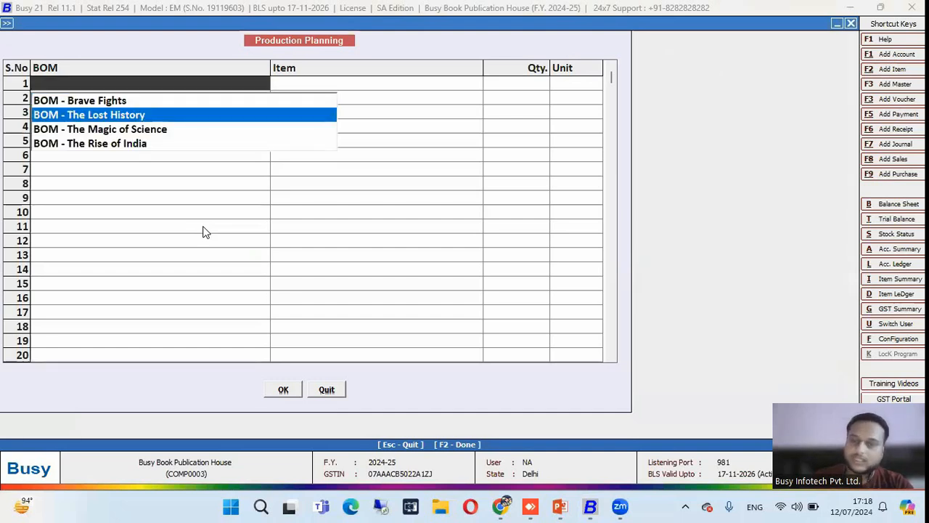
key(Return)
text(50)
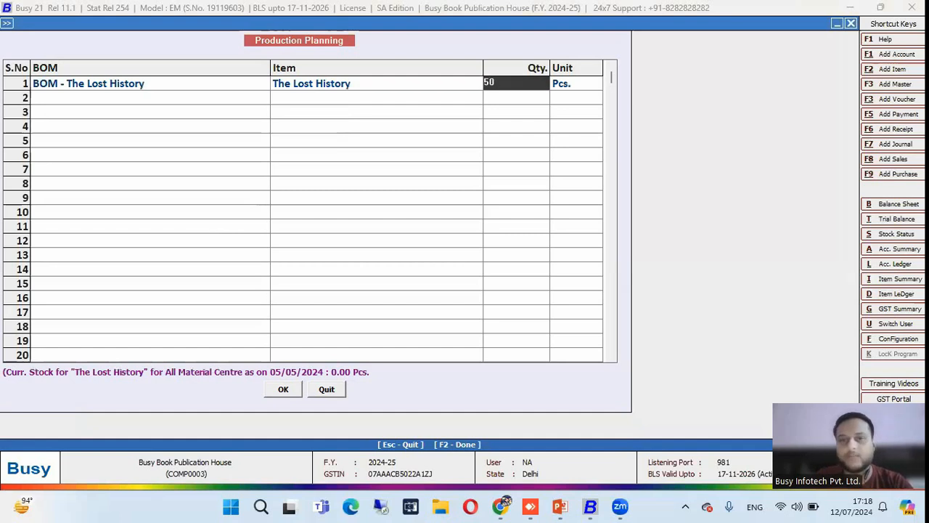
key(Return)
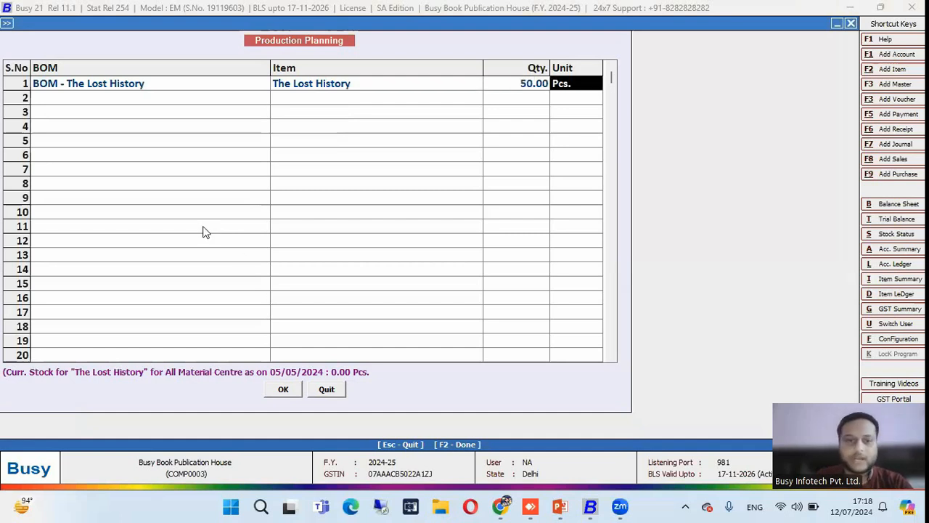
Generate the Production Planning report for all material centres as on 05-05-2024, keeping the default options
click(294, 391)
key(Return)
key(Return)
key(Return)
key(Return)
key(Return)
key(Return)
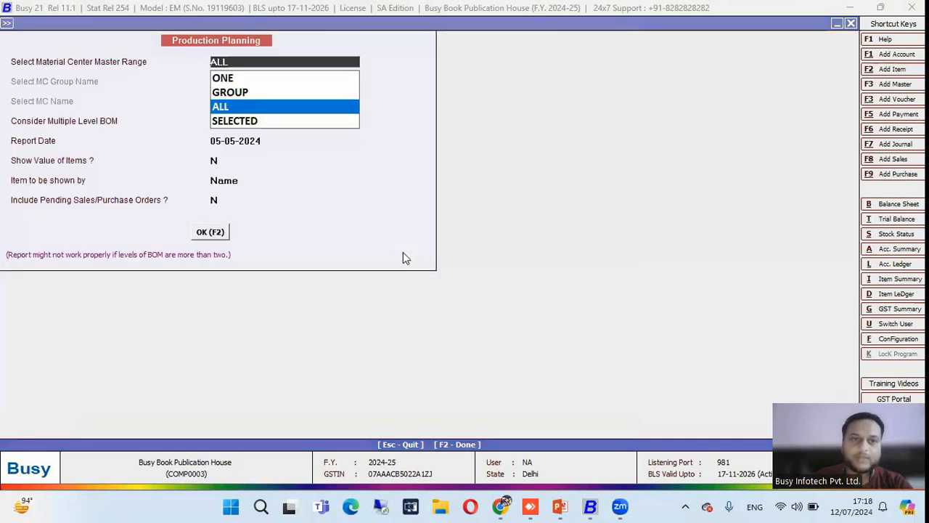
key(Return)
key(Return)
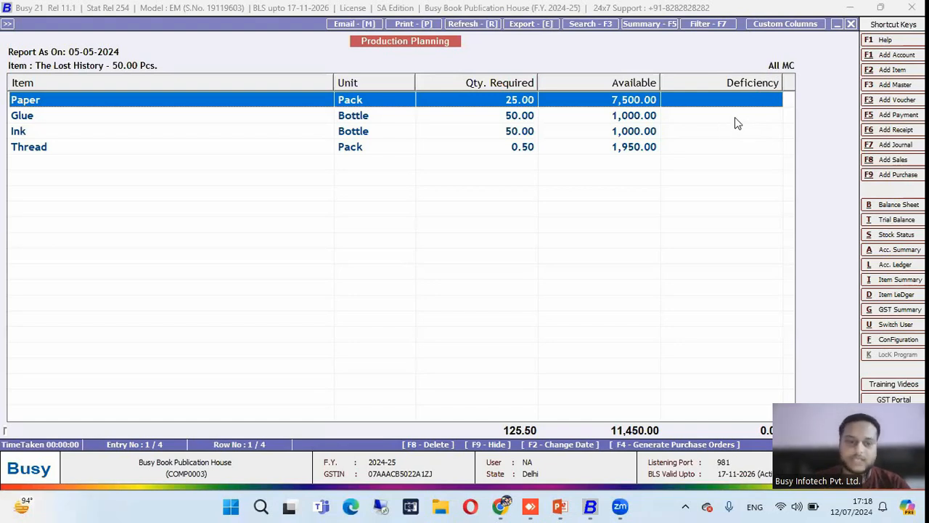
Set the planned quantity of The Lost History to 5000 pieces and regenerate the Production Planning report
key(Escape)
key(Escape)
key(Escape)
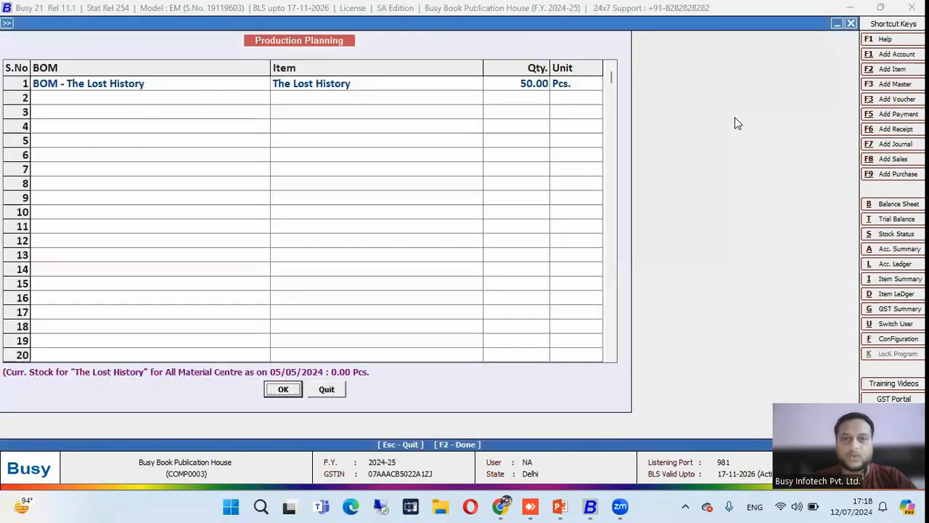
click(537, 85)
text(5000)
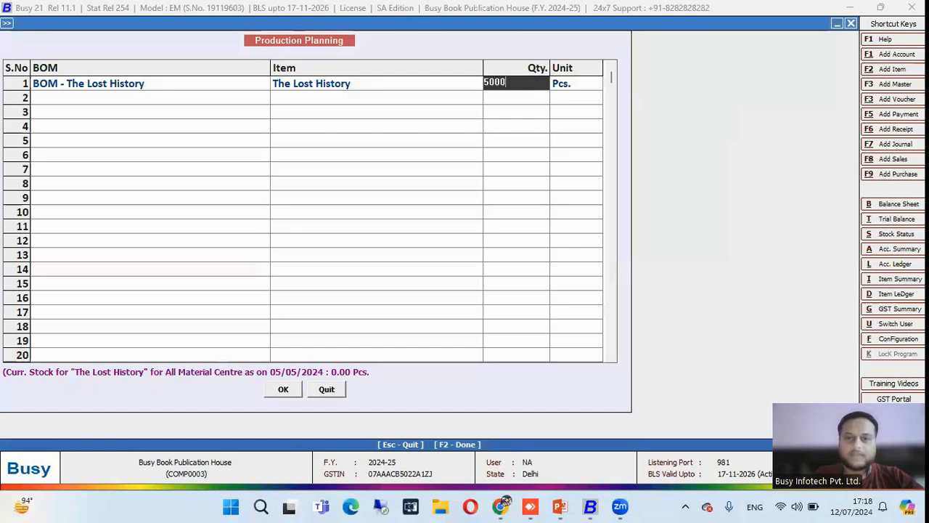
key(Return)
click(289, 390)
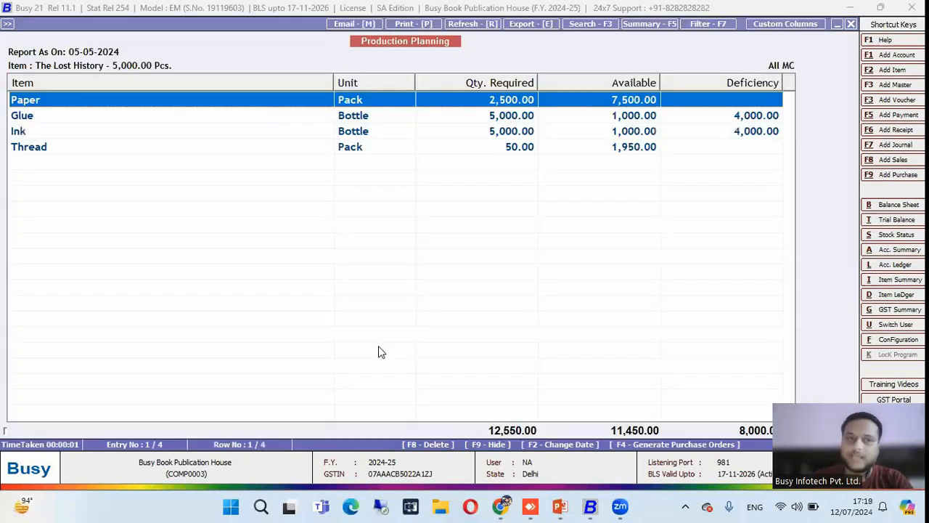
Generate a purchase order for all items based on 100% of the deficiency, excluding items with zero shortage
key(Down)
key(shift+Down)
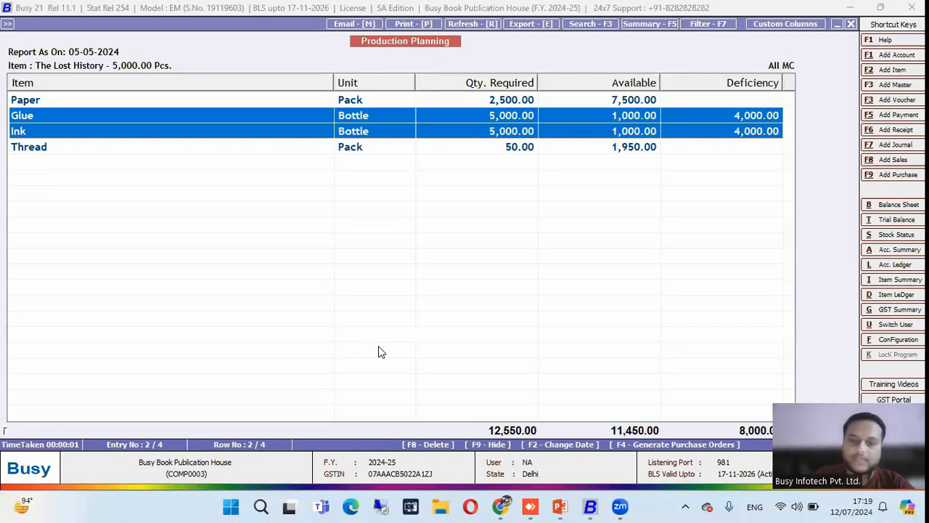
key(F4)
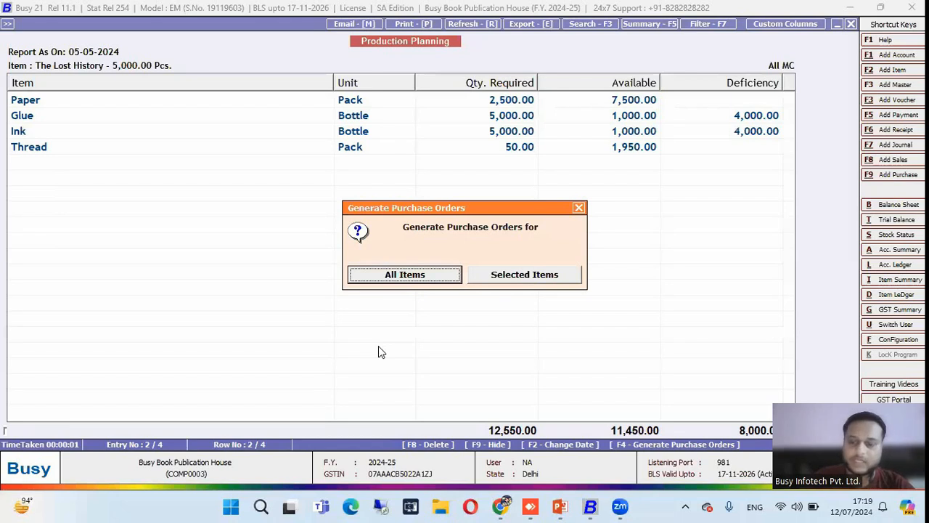
key(Return)
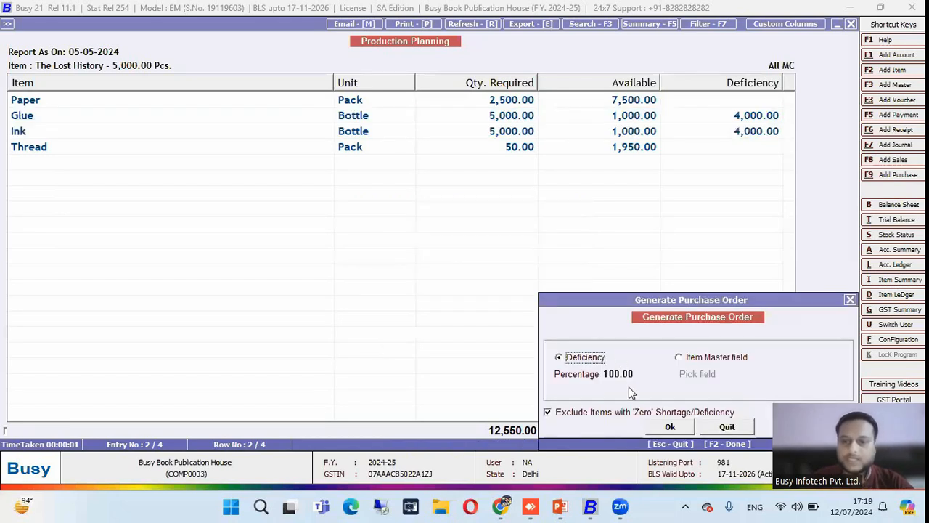
click(681, 432)
click(544, 276)
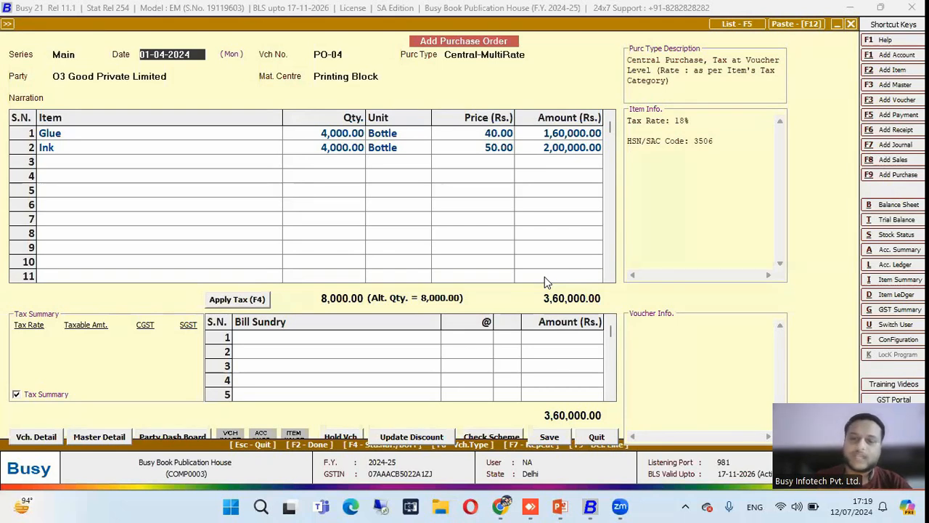
Quit the generated purchase order without saving it
key(Escape)
key(Escape)
key(Escape)
key(Left)
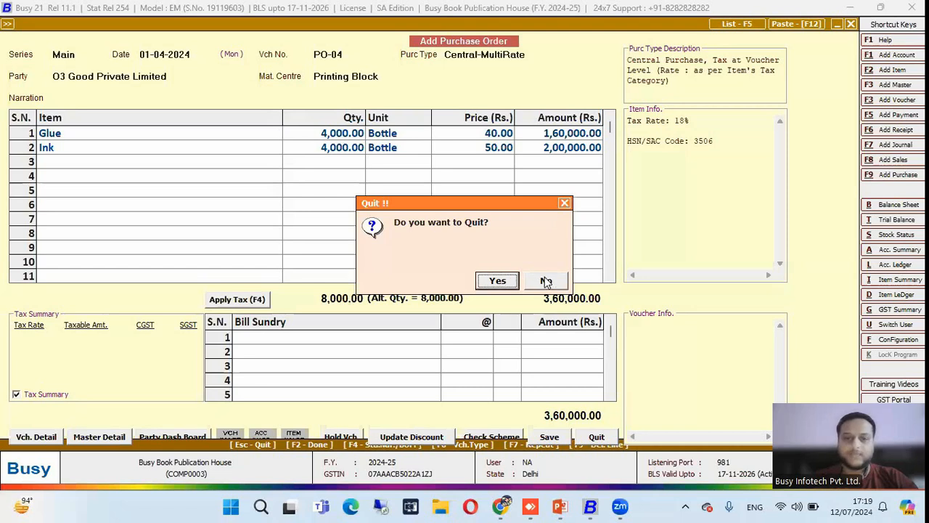
key(Return)
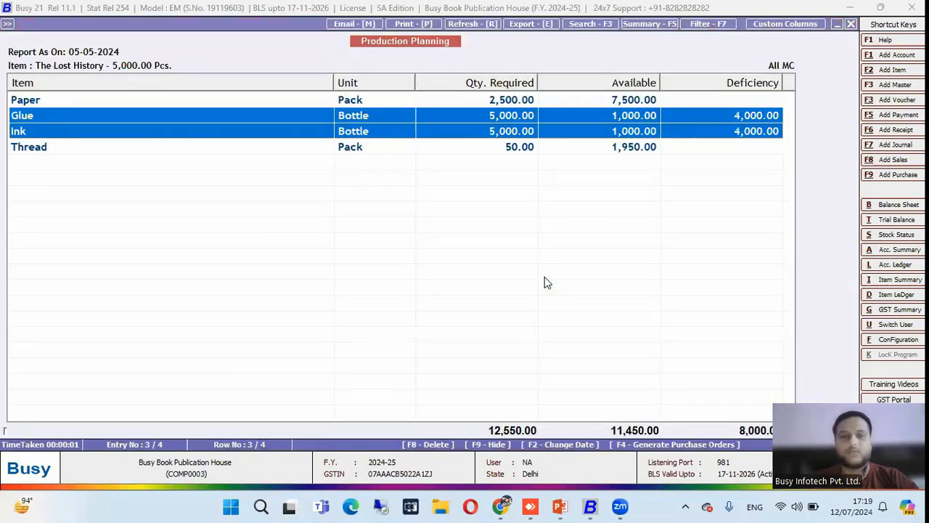
Close Production Planning and start a new production voucher
key(Escape)
key(Escape)
key(Escape)
key(Return)
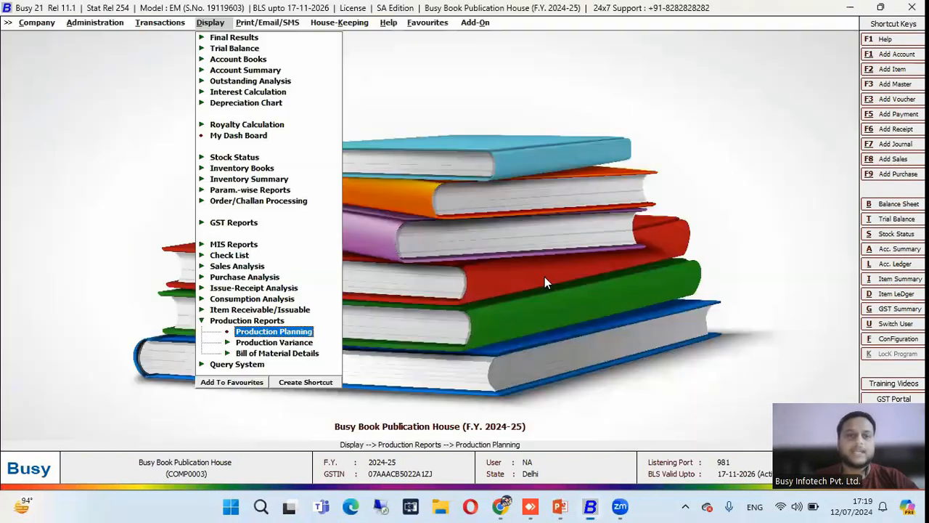
key(Left)
key(Left)
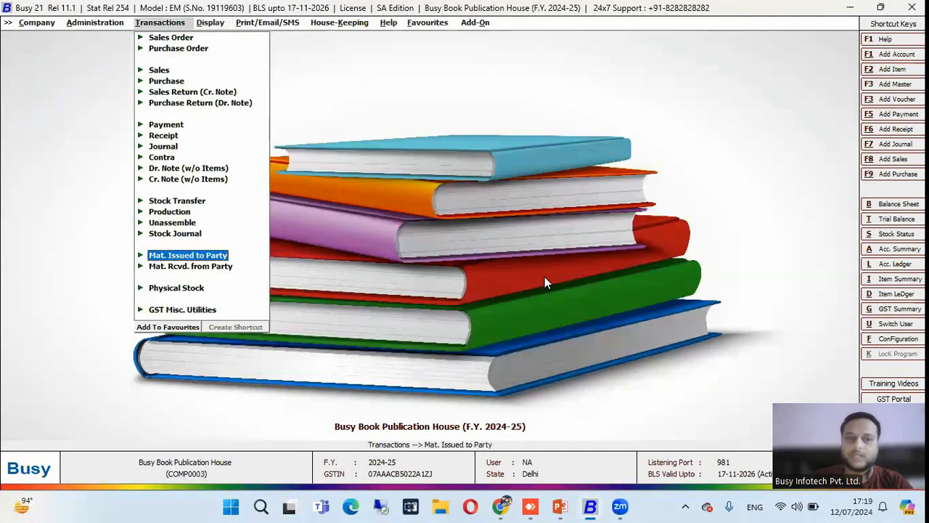
key(Up)
key(Up)
key(Up)
key(Return)
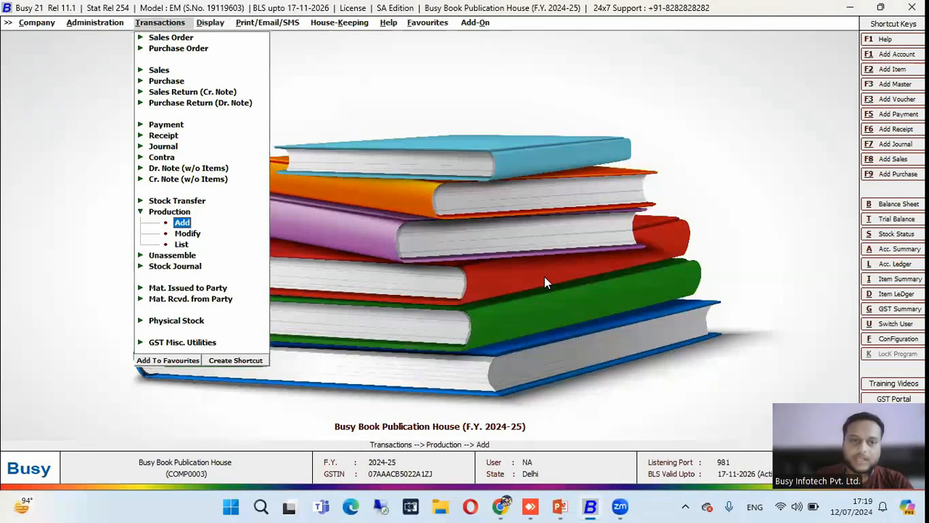
key(Return)
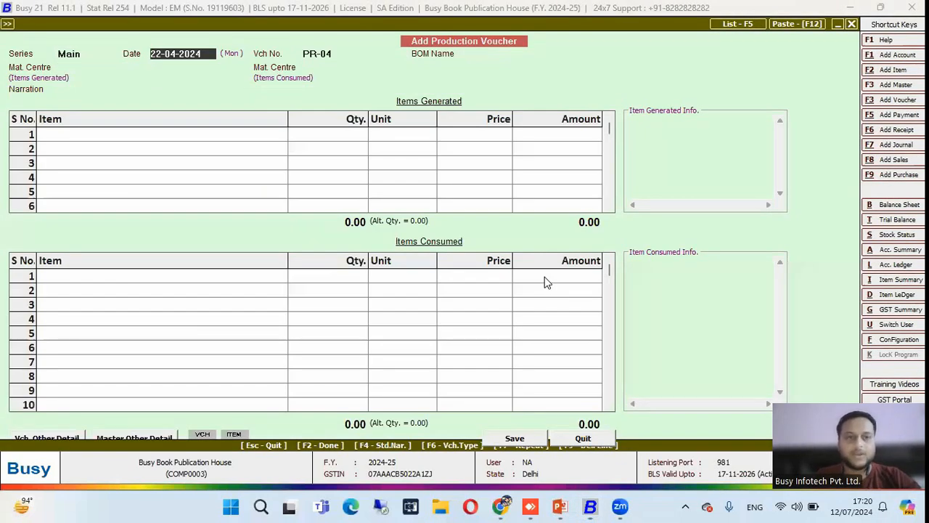
Load BOM - The Lost History into the production voucher with 50 pieces to produce and 0.00 extra expenses
key(Return)
key(Down)
key(Down)
key(Up)
key(Return)
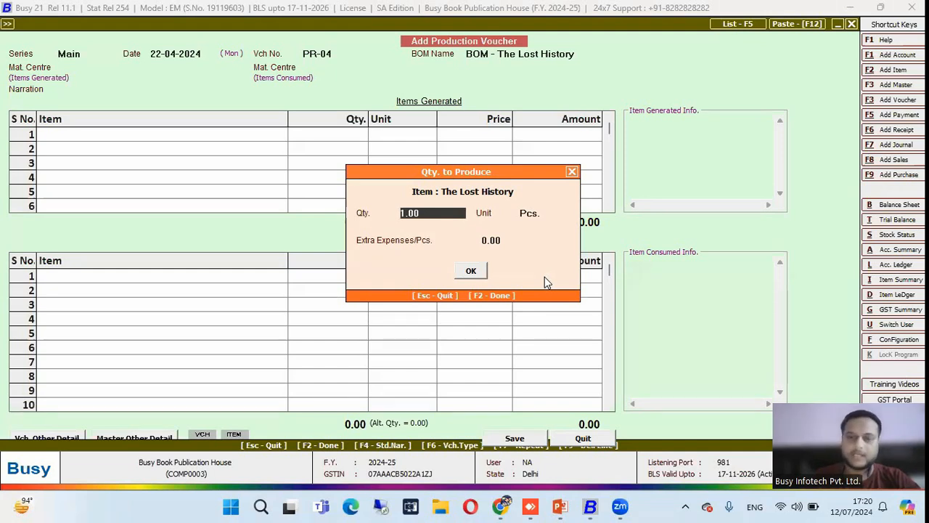
text(50)
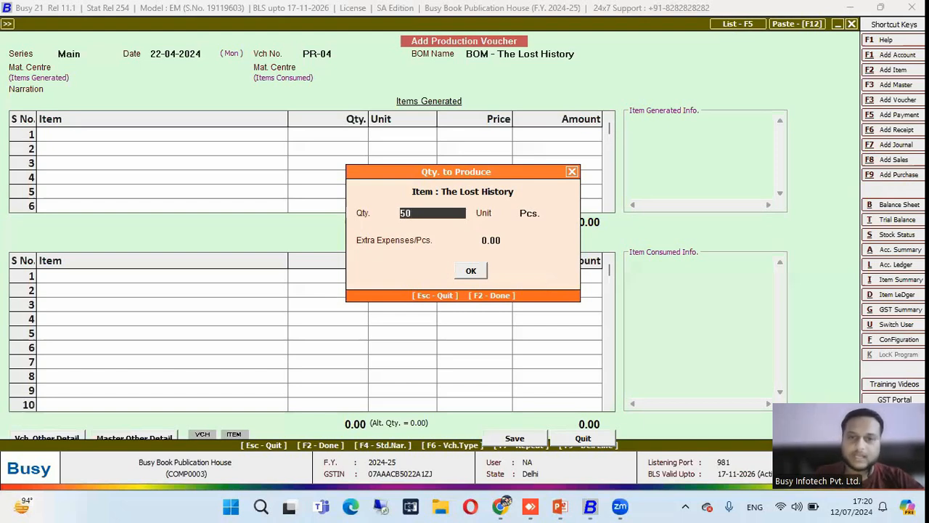
key(Return)
key(Return)
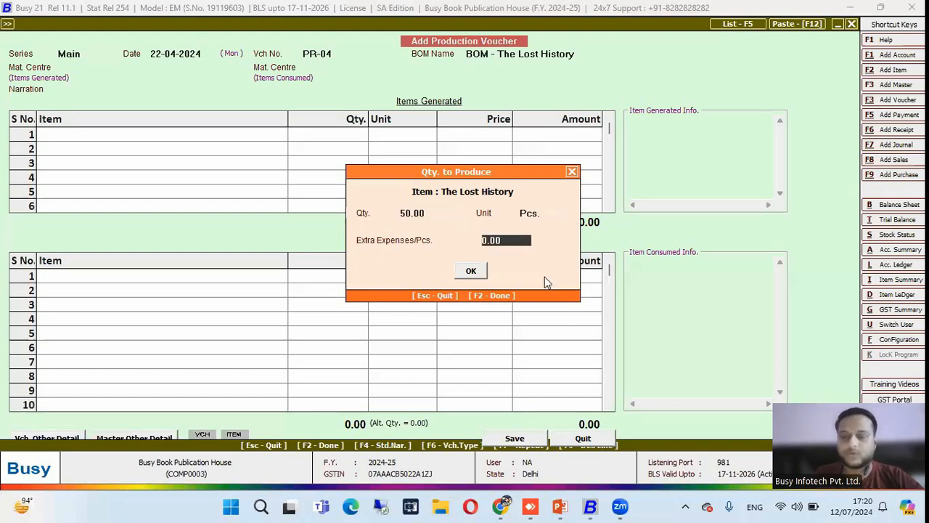
key(Return)
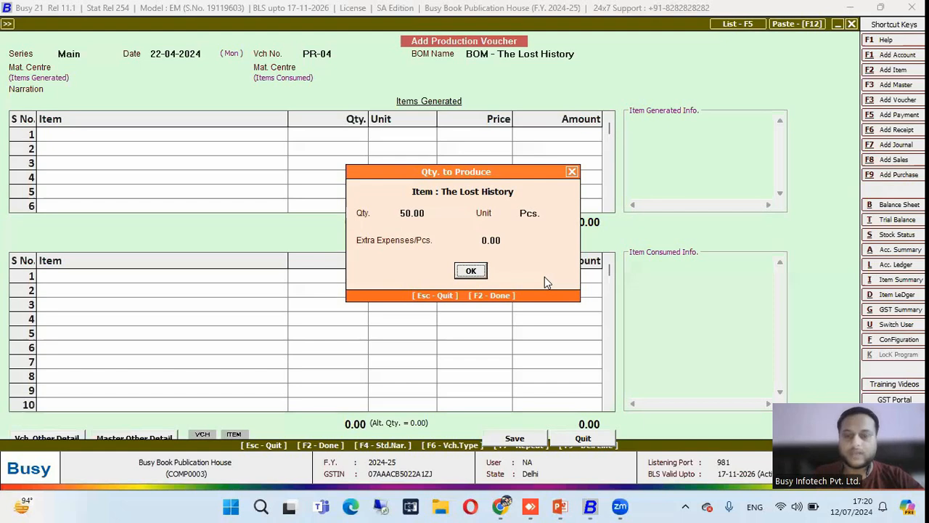
key(Return)
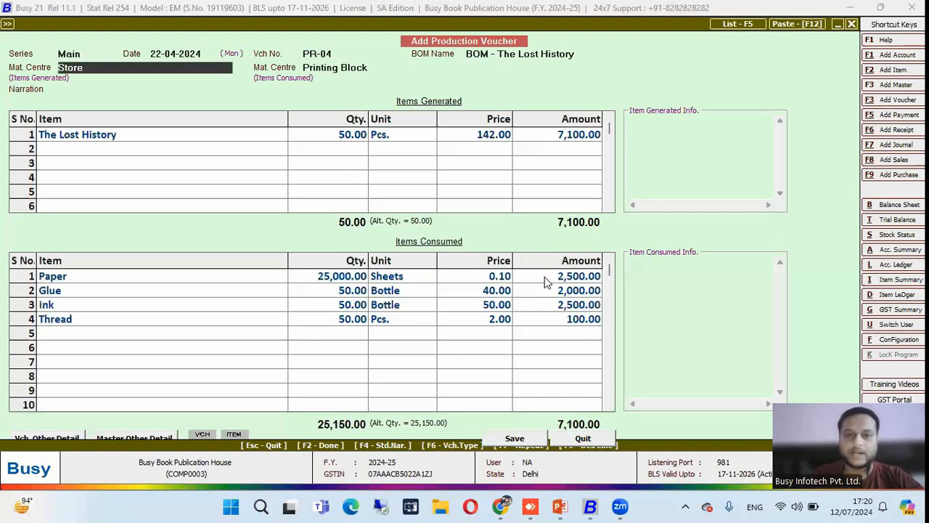
Review the generated quantity of The Lost History and the consumed quantities of Paper, Glue, Ink and Thread in the production voucher
key(Return)
key(Return)
key(Return)
key(Return)
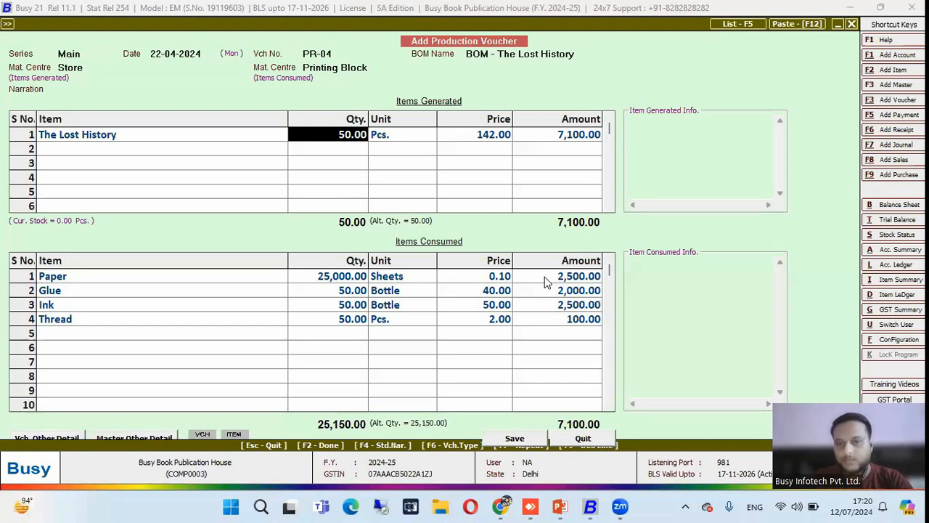
click(352, 282)
key(shift+Down)
key(shift+Down)
key(shift+Down)
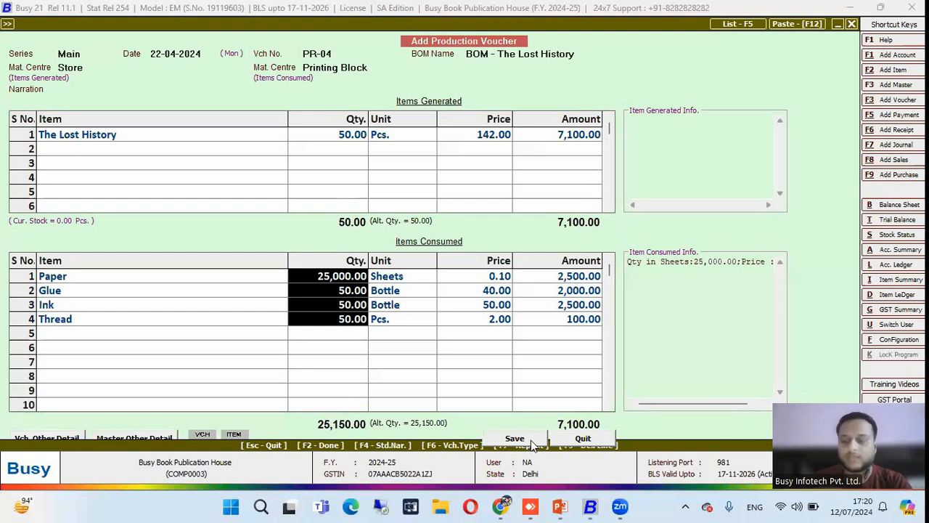
Quit the production voucher for The Lost History without saving it
key(Escape)
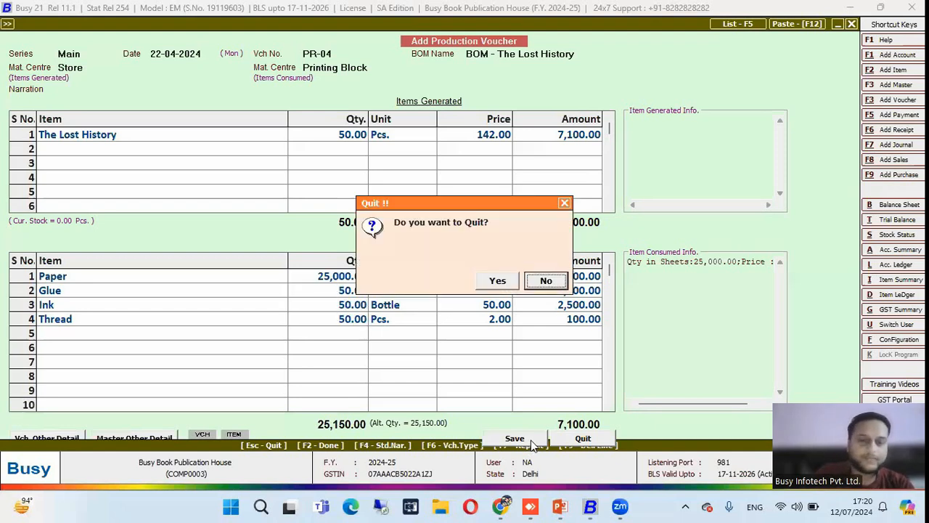
key(Left)
key(Return)
key(Escape)
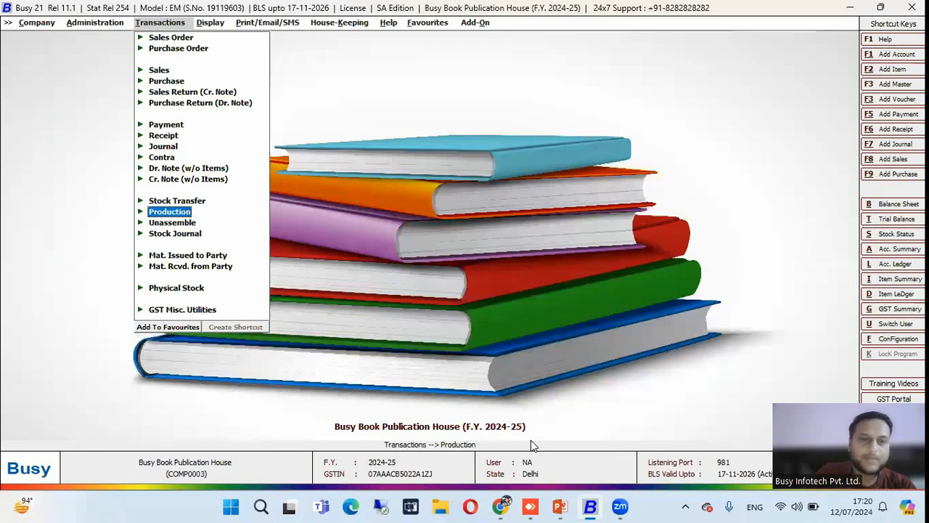
Generate the voucher-wise Production Variance report for all BOMs, covering 01-04-2024 to 05-05-2024 in the main unit
key(Right)
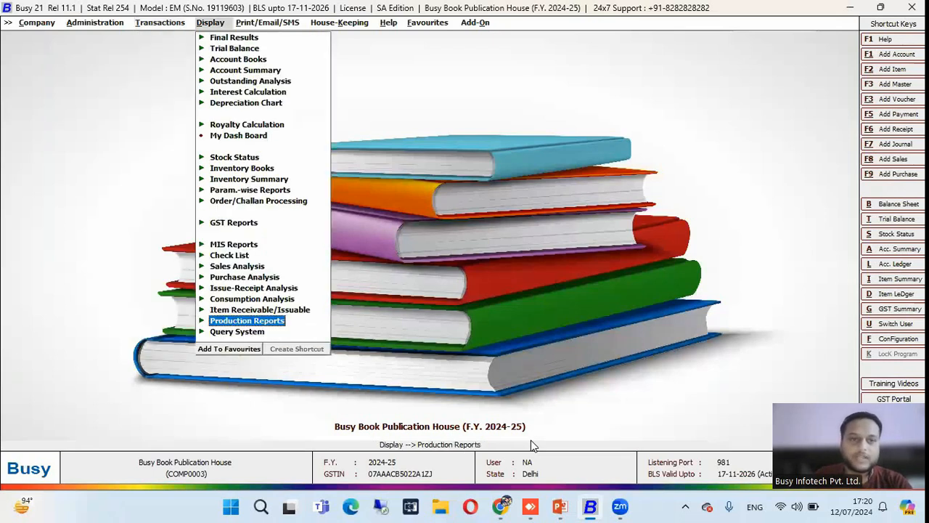
key(Return)
key(Down)
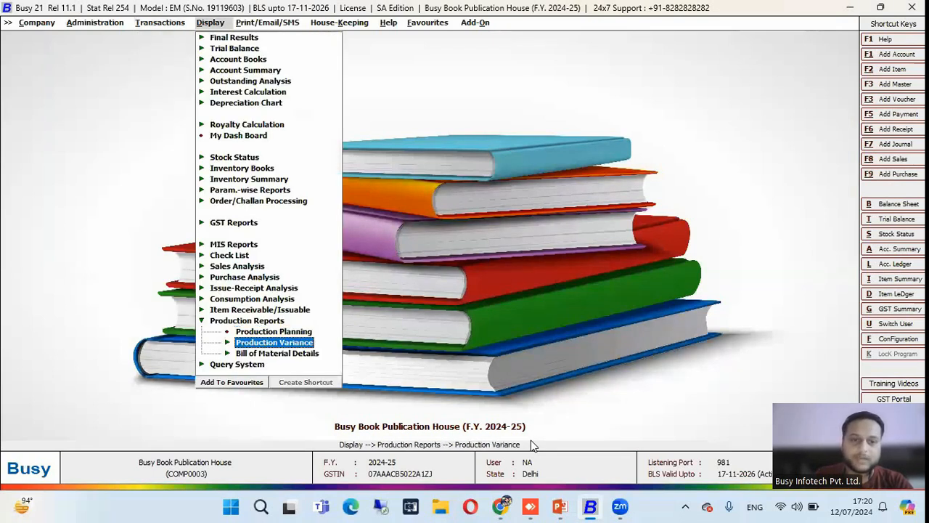
key(Return)
key(Return)
key(Right)
key(Return)
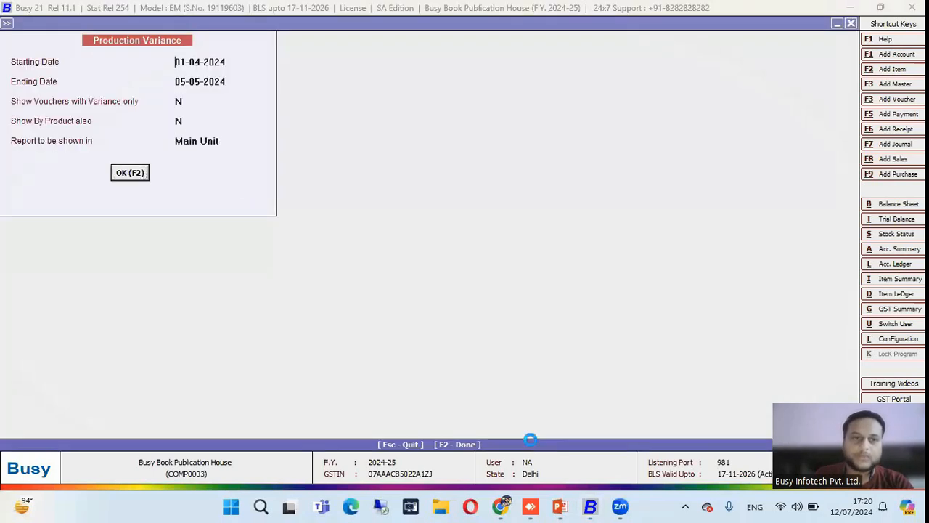
key(F2)
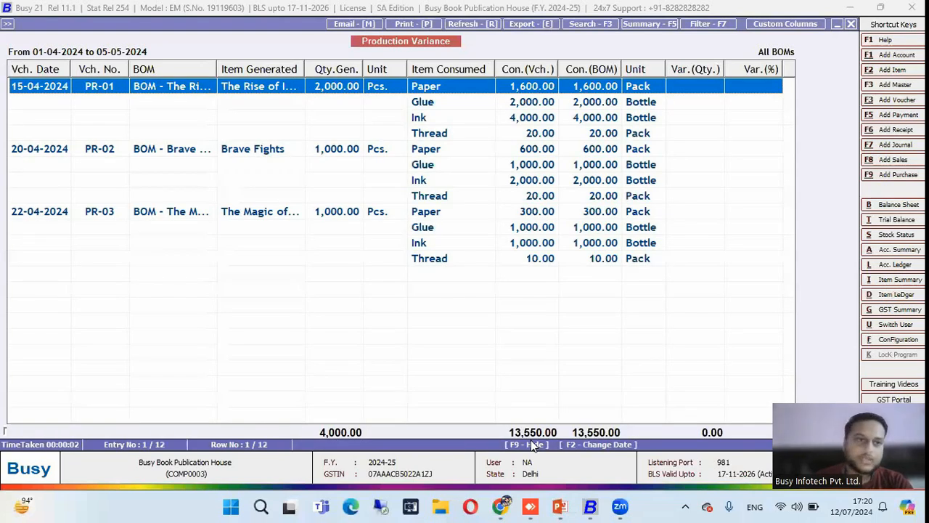
Examine voucher versus BOM consumption across the Production Variance rows and widen the Item Generated column to show full book titles
key(Down)
key(Down)
key(Down)
key(Down)
key(Down)
key(Down)
key(Down)
key(Down)
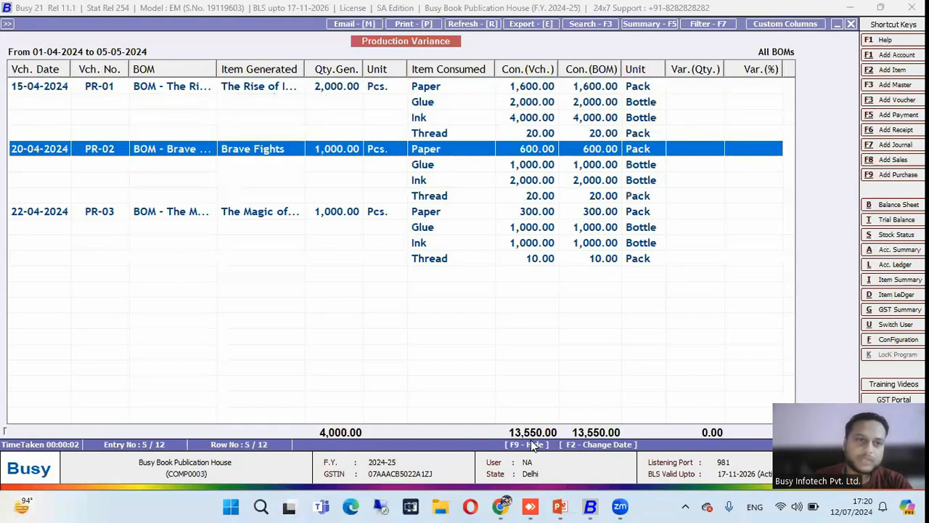
key(Up)
key(Up)
key(Up)
key(Up)
key(Up)
key(Up)
key(Up)
key(Up)
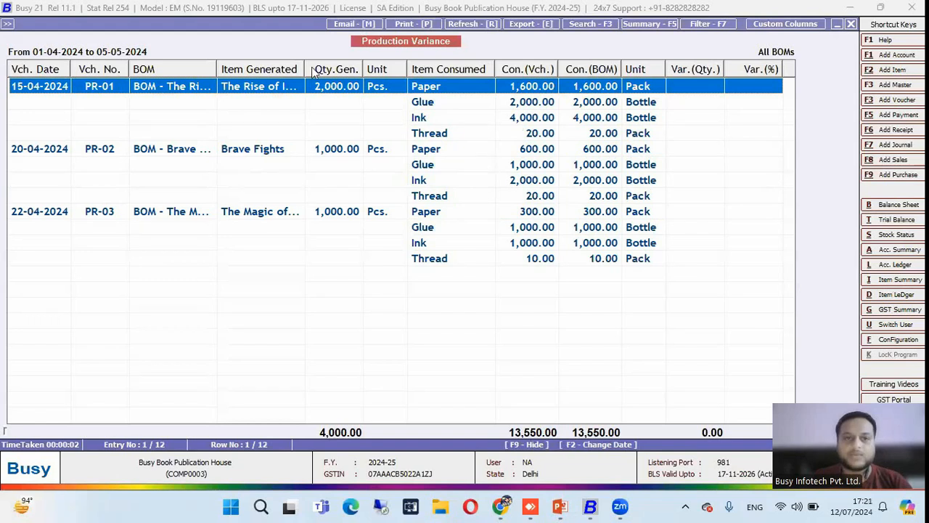
drag(305, 69, 357, 69)
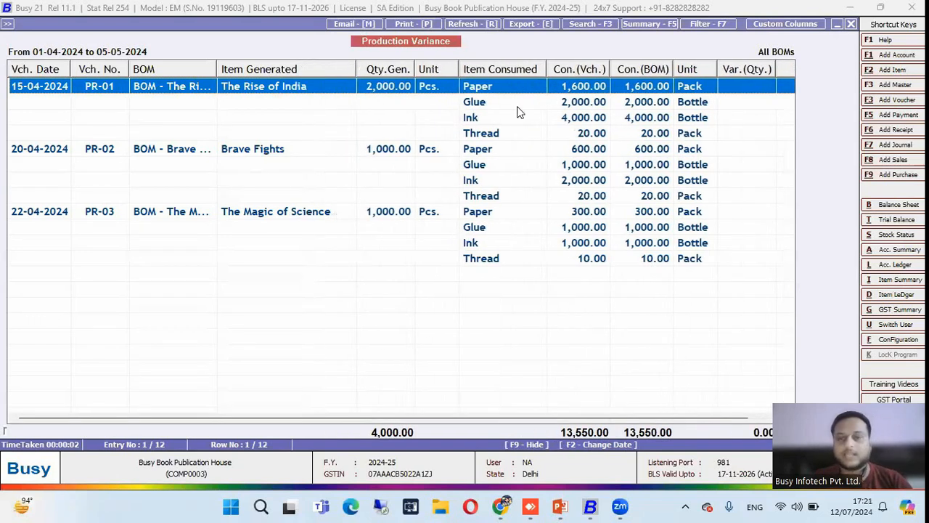
Generate the Production Variance Summary for all BOMs based on production vouchers and check the voucher detail behind Brave Fights
key(Escape)
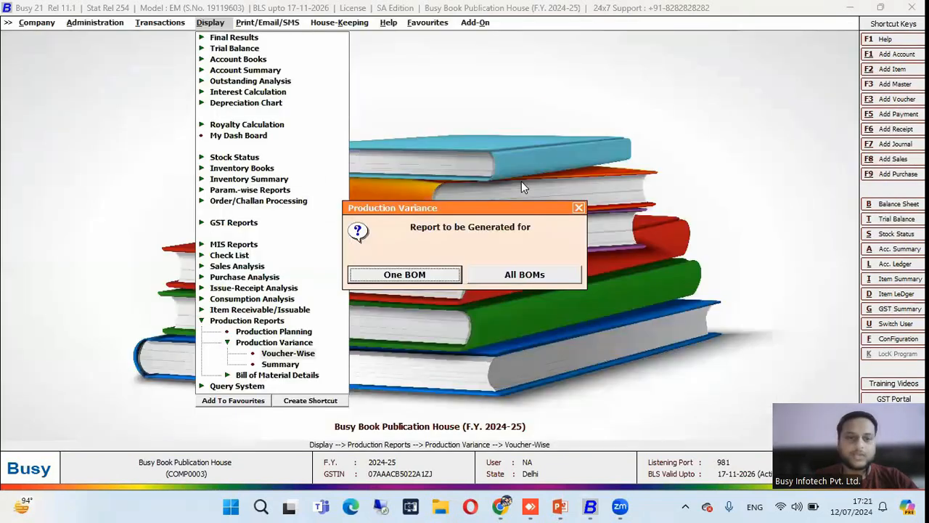
key(Escape)
key(Down)
key(Return)
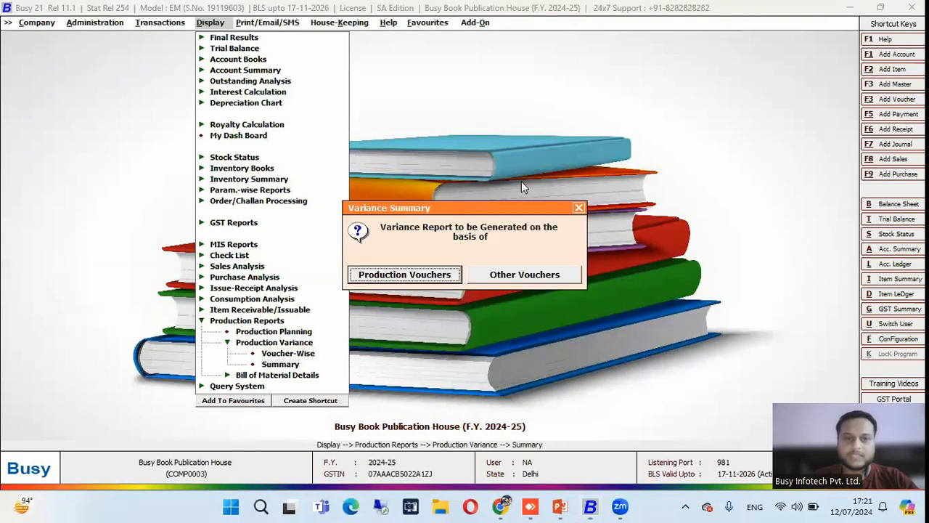
key(Return)
key(Right)
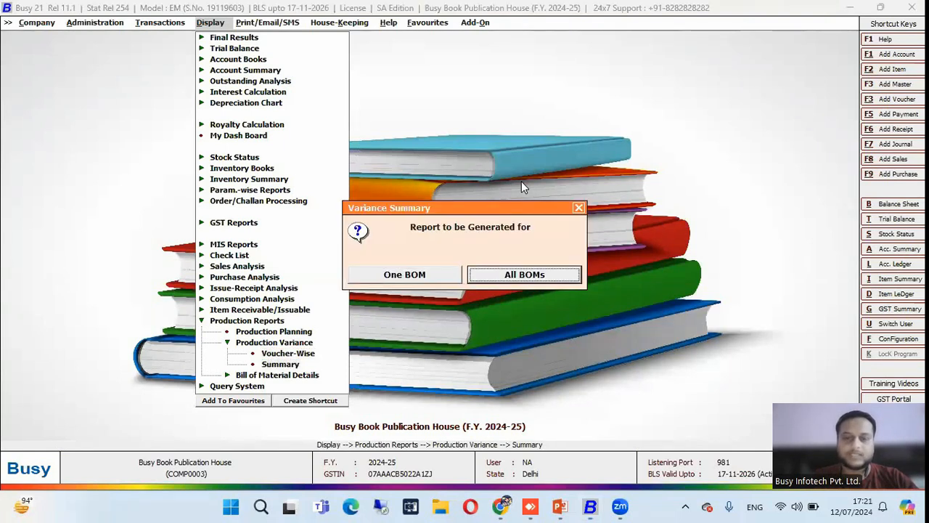
key(Return)
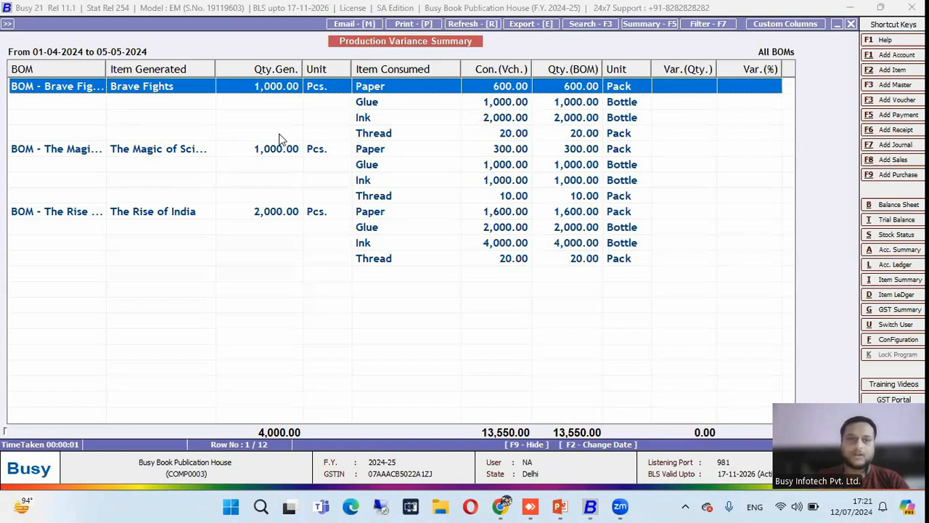
key(Return)
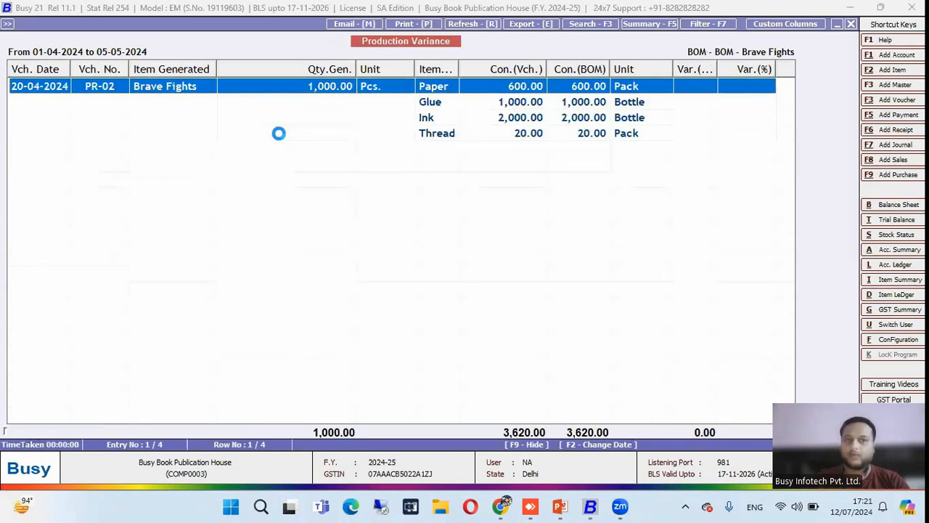
key(Escape)
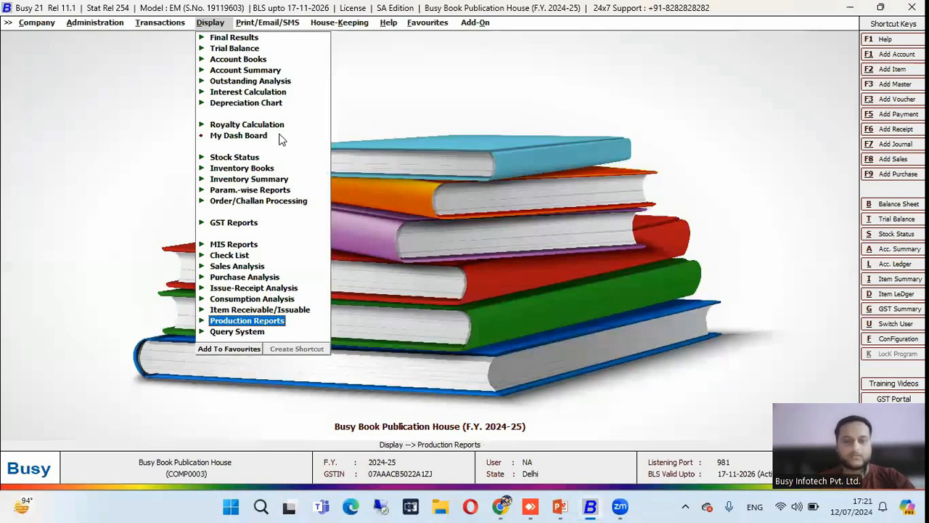
Switch to the PowerPoint presentation and show the slide about the Calculation of Royalty challenge
key(alt+Tab)
key(Right)
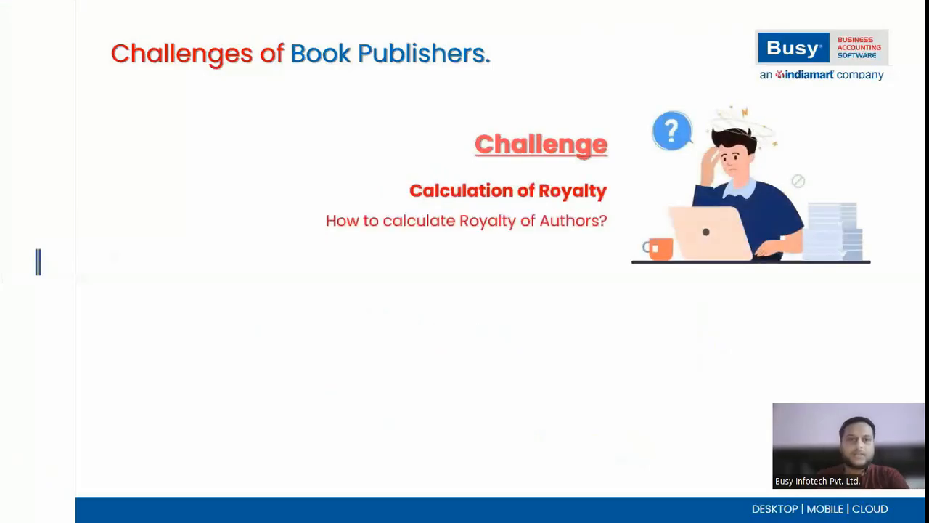
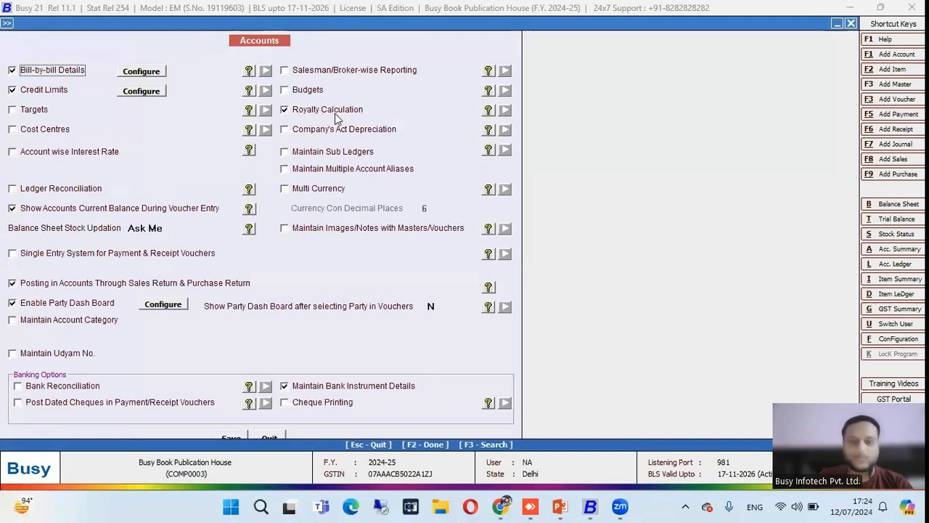
Locate the Royalty Calculation option by searching the Accounts features, then leave the configuration without changes
key(F3)
key(Return)
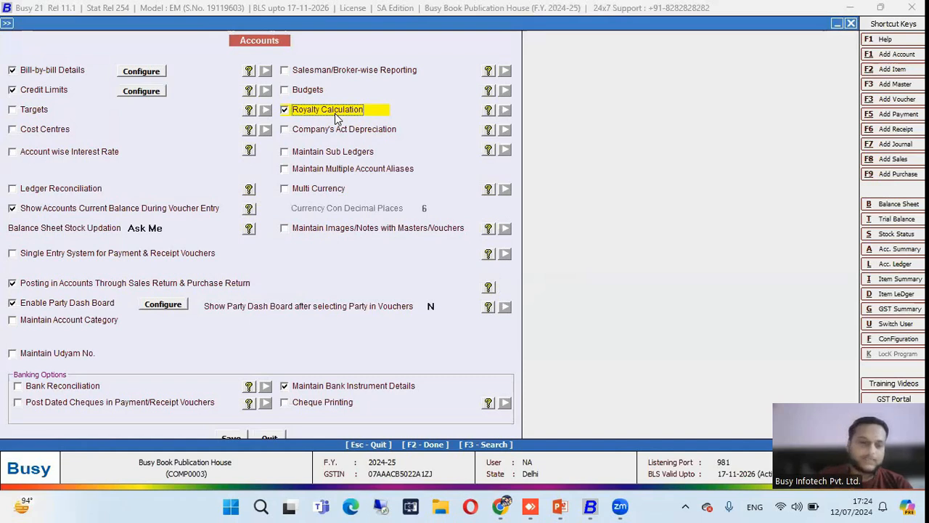
key(Escape)
key(Escape)
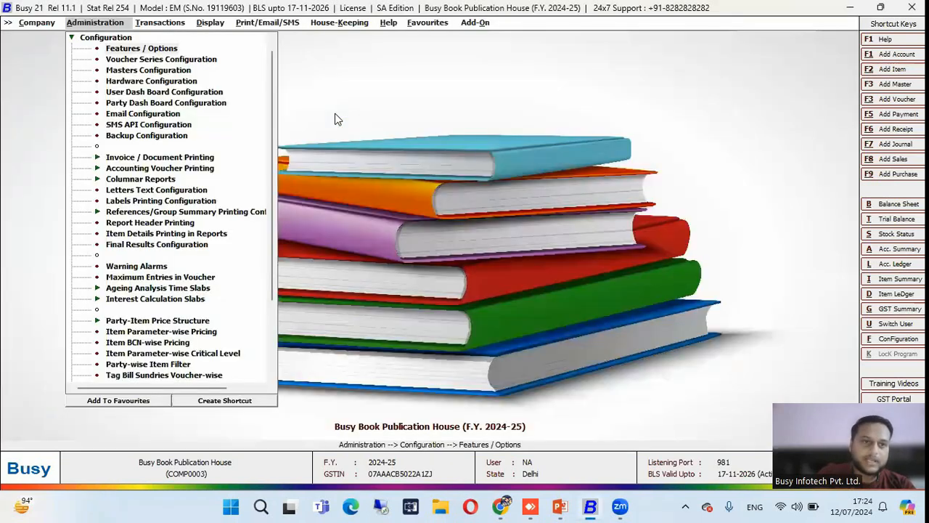
Display the list of author masters on screen
key(Escape)
key(Up)
key(Return)
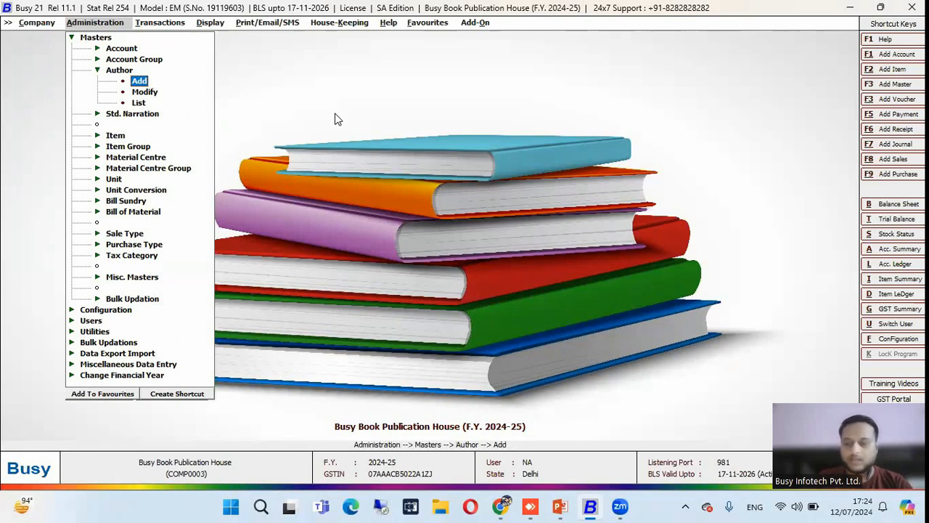
key(Down)
key(Down)
key(Return)
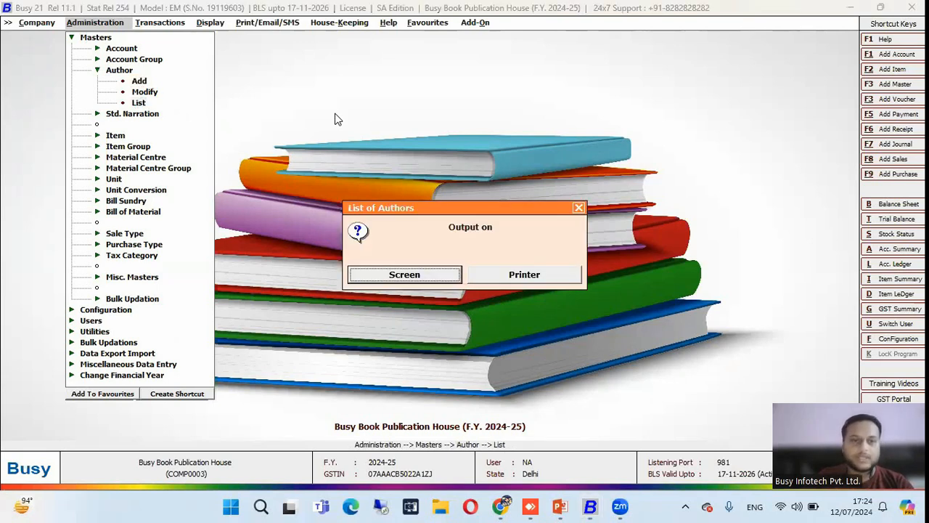
key(Return)
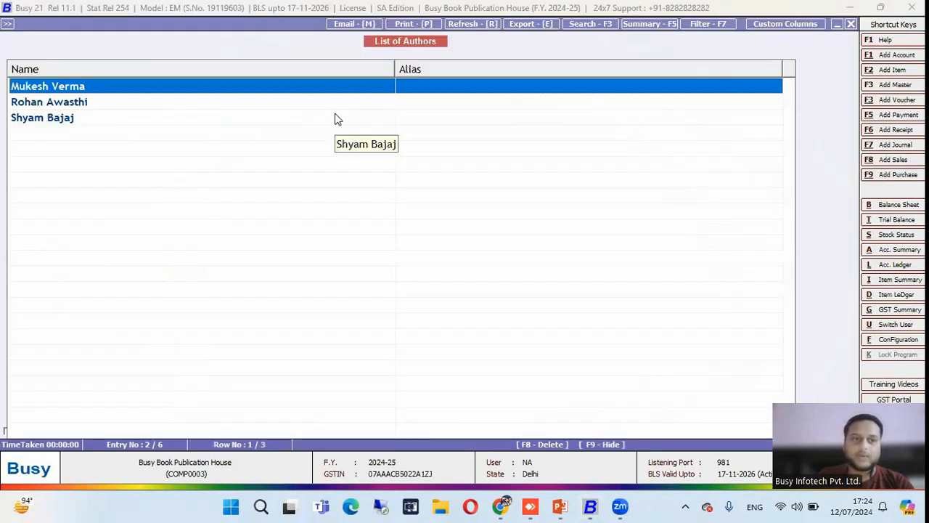
Open the first author's master, check its Connect With Account setting, and open the connected account's master
key(Return)
key(Return)
key(Return)
key(Return)
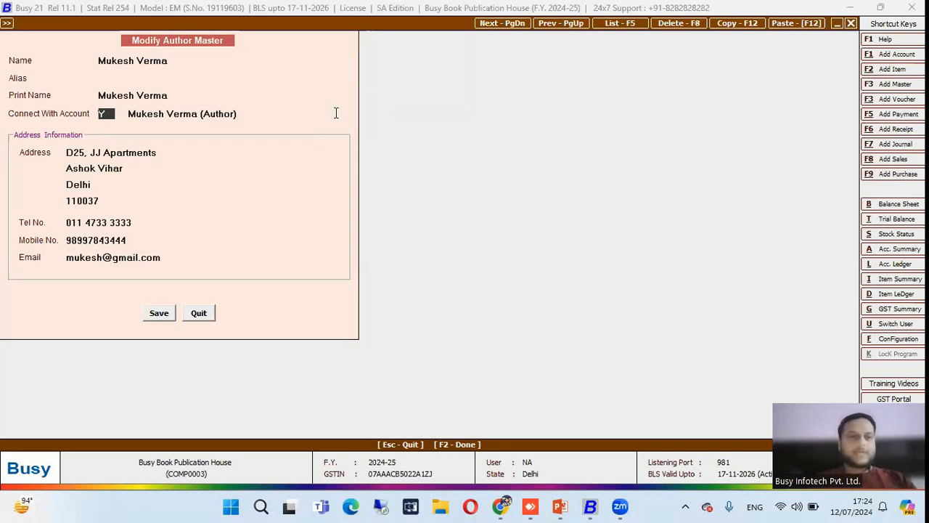
key(Return)
key(alt+m)
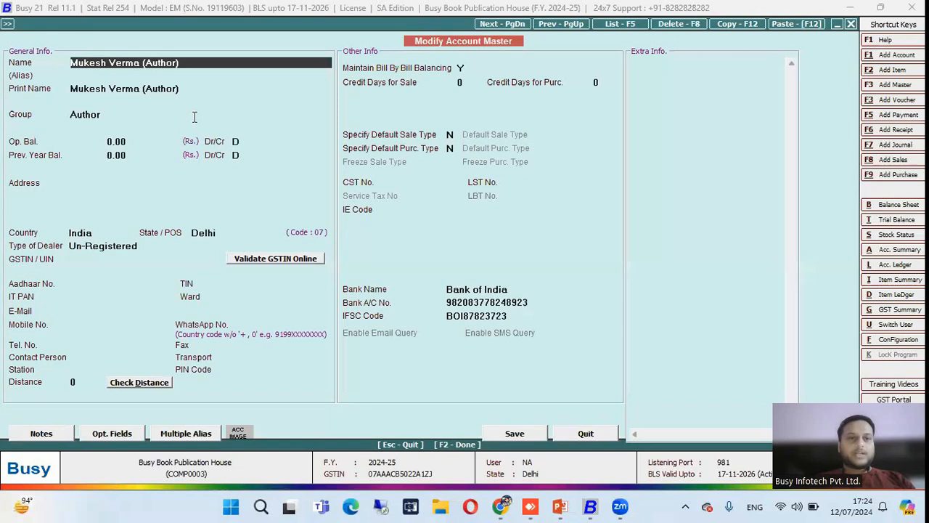
Open the account's Author group master, check which group it falls under, and return to the account
click(105, 114)
key(alt+m)
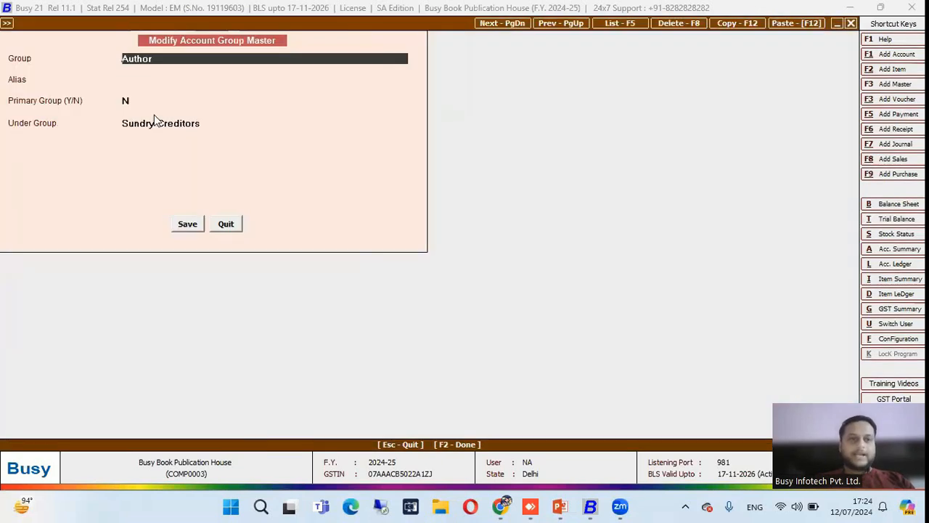
click(190, 123)
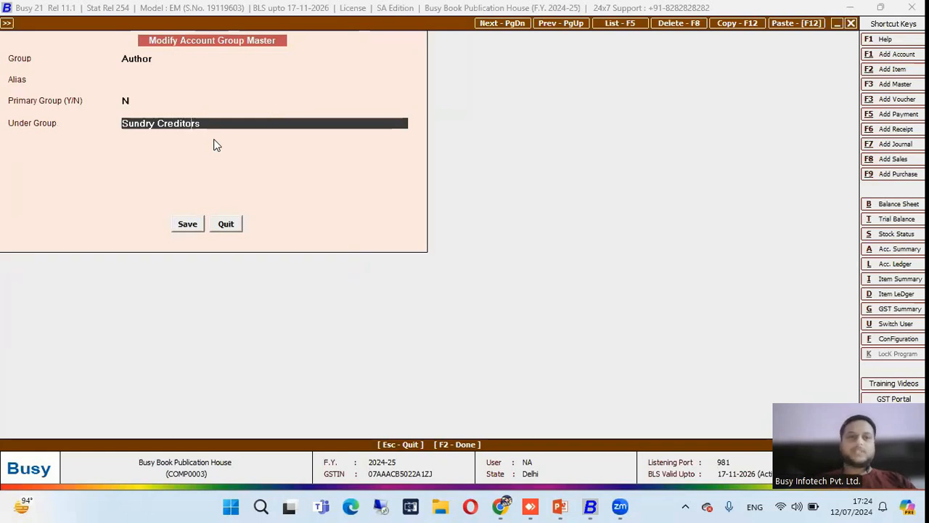
key(Escape)
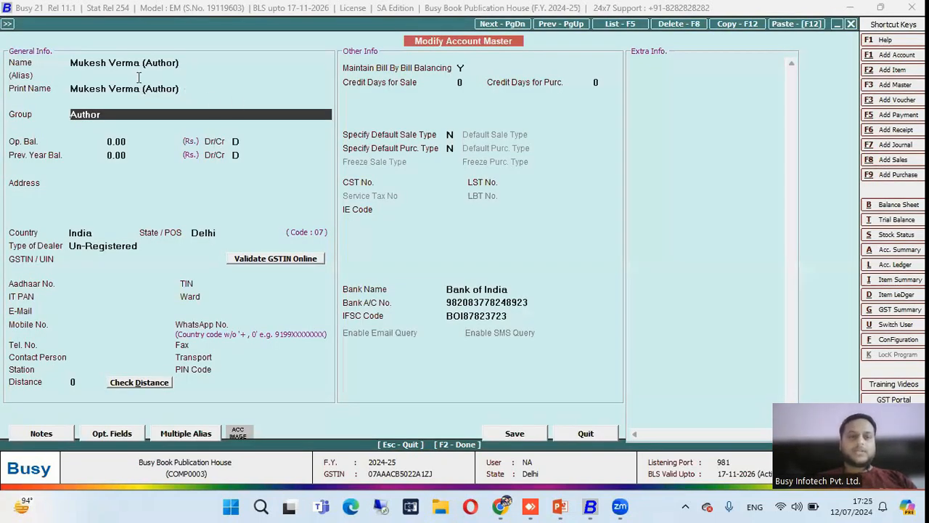
Quit the first author's records unchanged, view the second author's master, and close the author list
key(Escape)
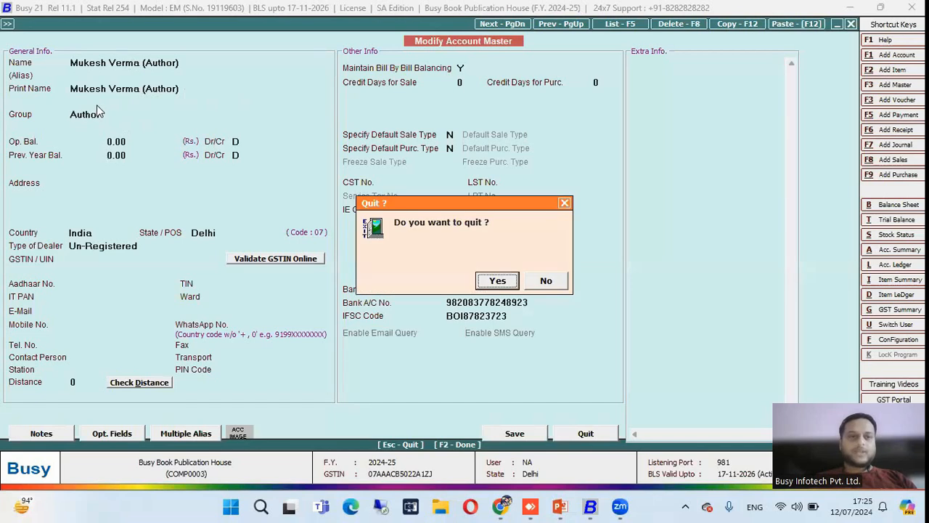
key(Return)
key(Escape)
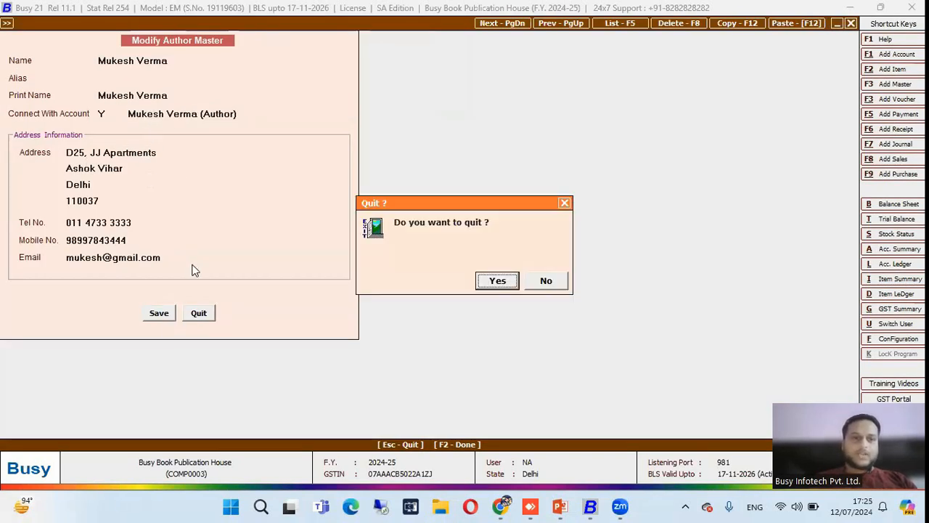
key(Return)
key(Down)
key(Return)
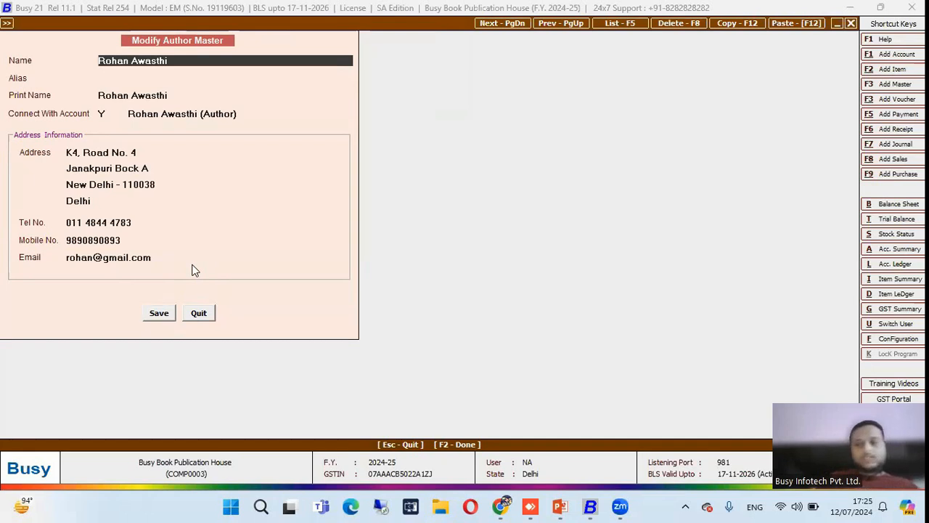
key(Escape)
key(Escape)
key(Escape)
key(Escape)
Display the list of items in the Books group on screen and move through the book titles
key(Down)
key(Down)
key(Down)
key(Return)
key(Down)
key(Down)
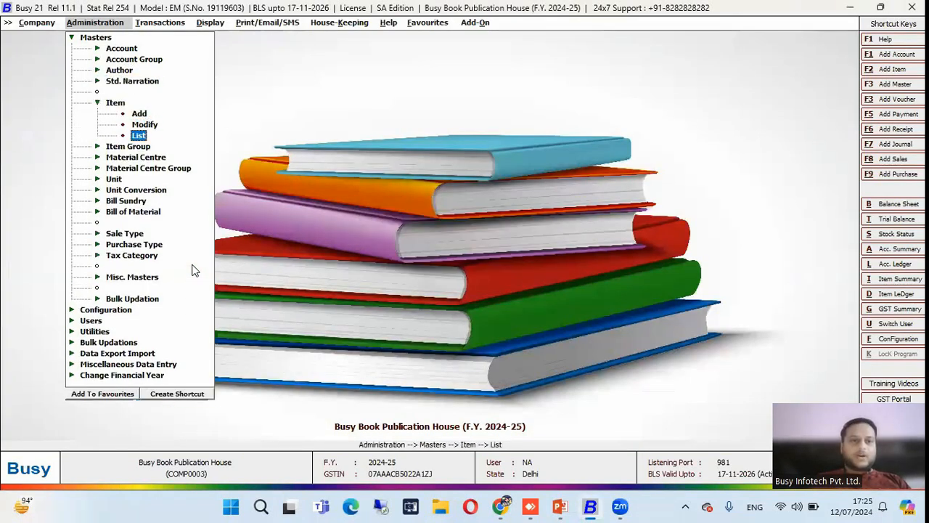
key(Return)
key(Return)
key(Return)
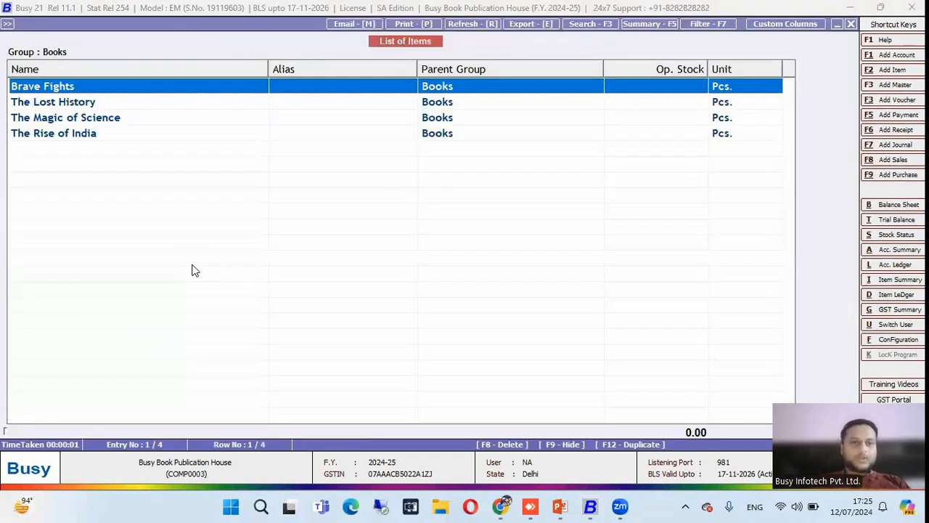
key(Down)
key(Down)
key(Down)
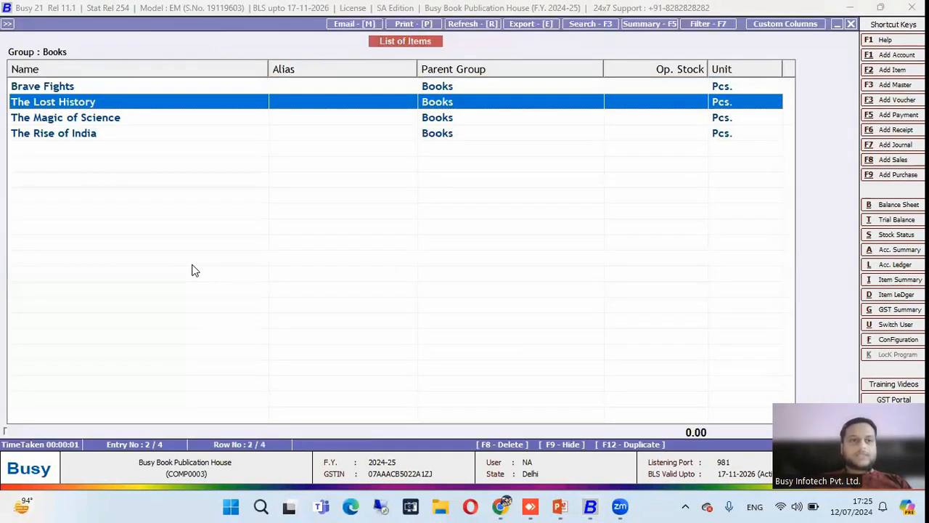
Open the item master of The Rise of India, check its author and royalty percentage, and save the item
key(Return)
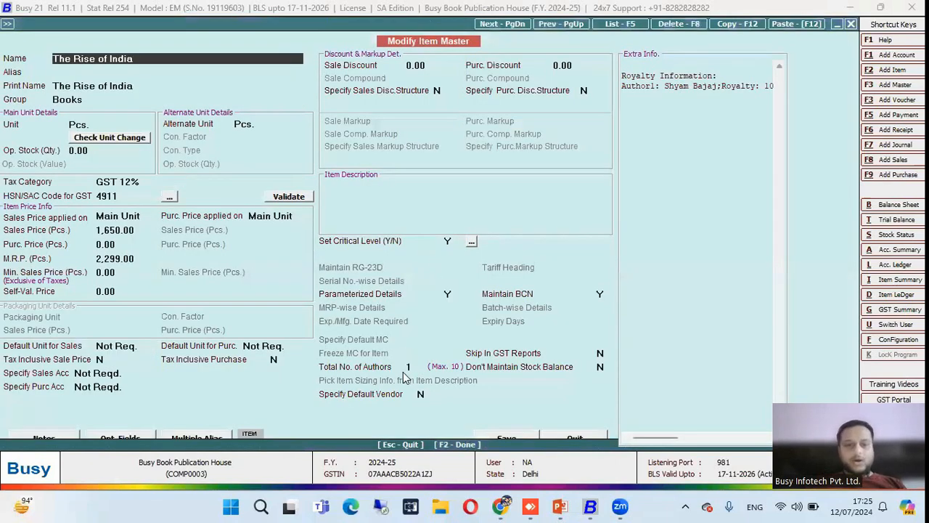
click(417, 368)
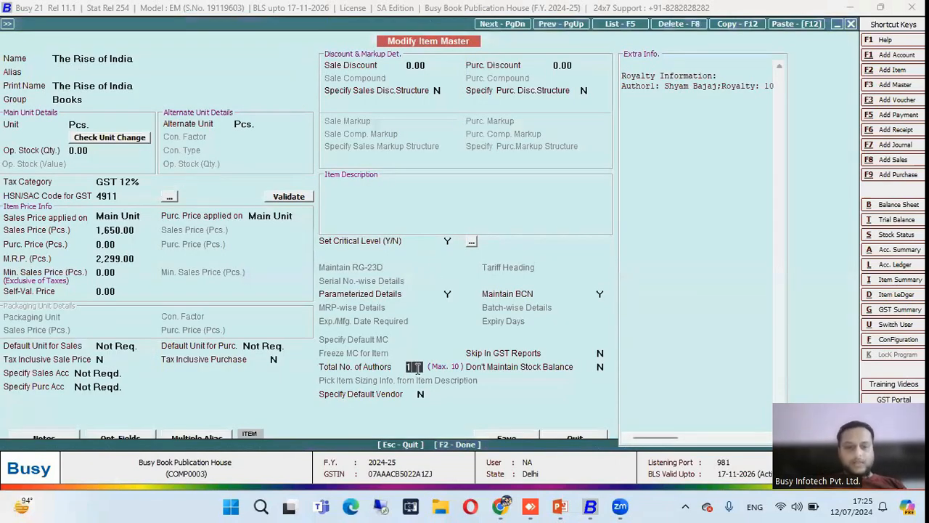
key(Return)
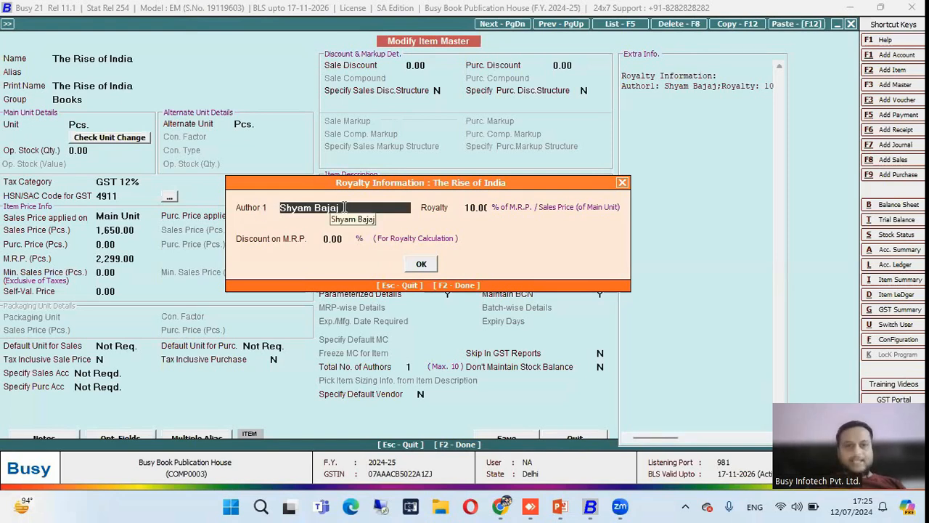
click(479, 208)
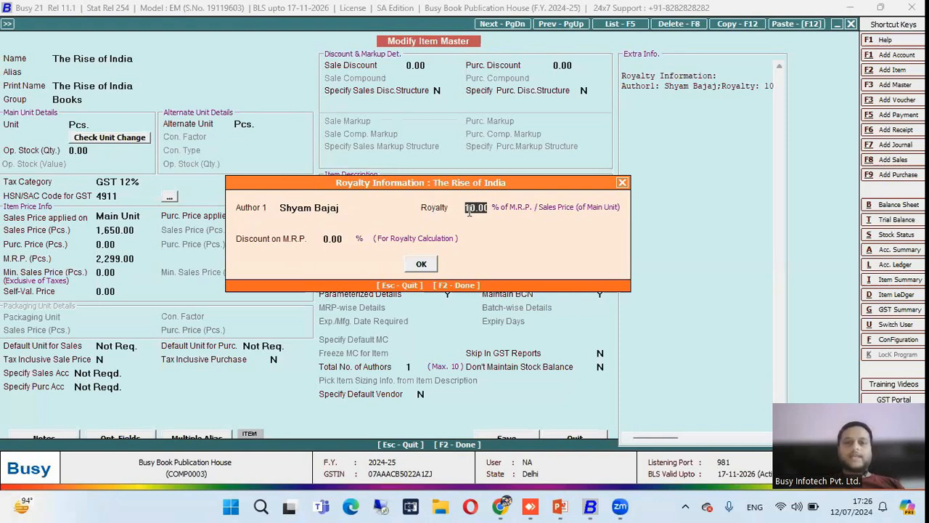
click(425, 265)
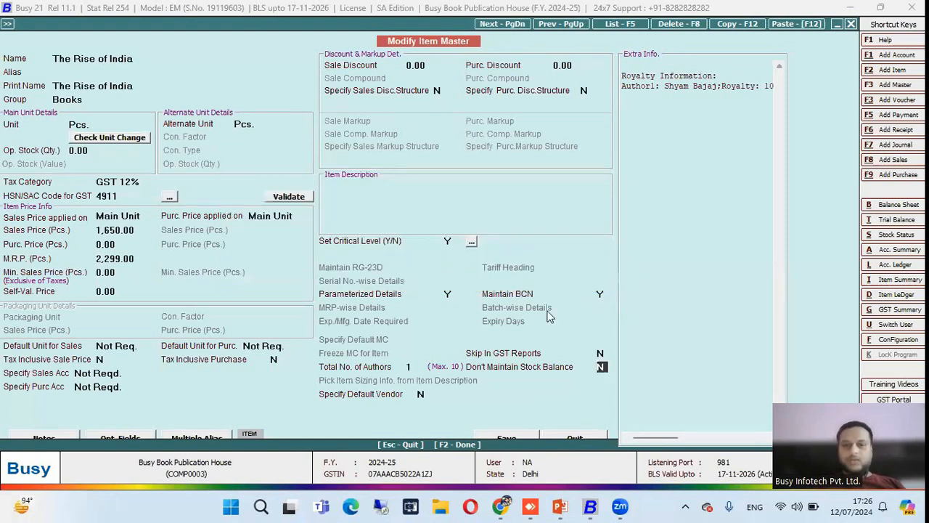
click(512, 437)
Open the item master of The Magic of Science, check both authors' royalty percentages, and quit the item
key(Up)
key(Return)
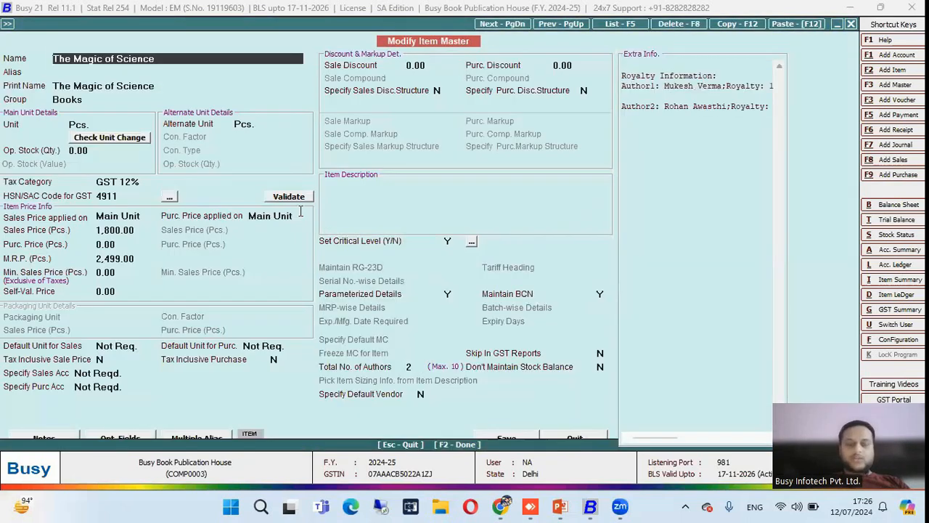
click(417, 365)
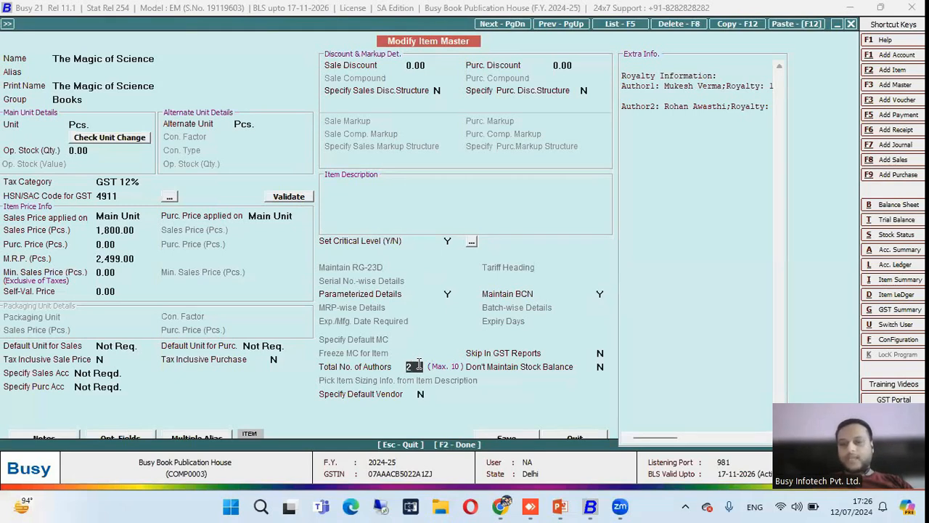
key(Return)
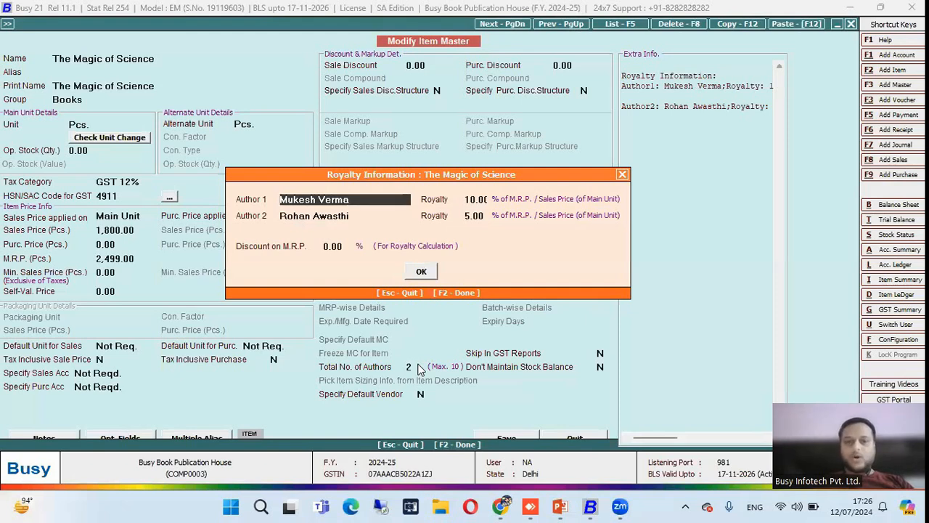
key(Return)
key(Return)
key(Return)
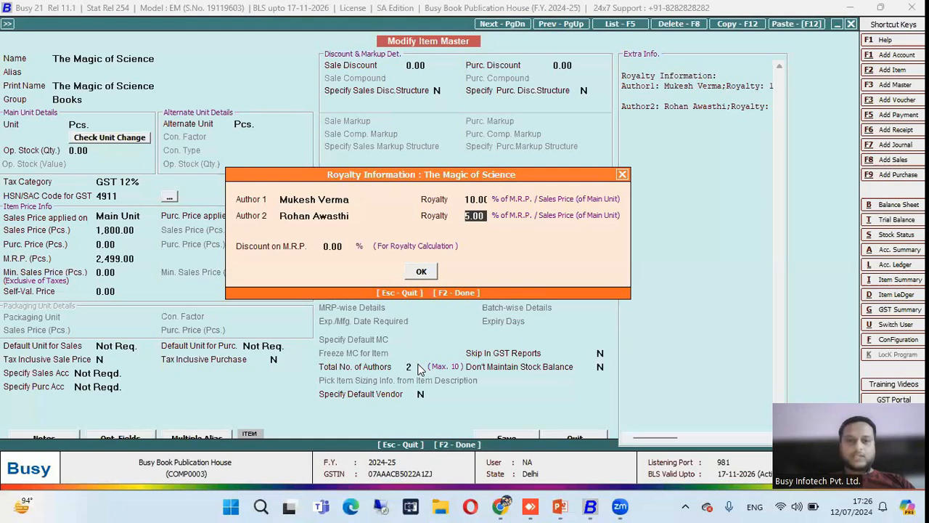
key(F2)
key(Escape)
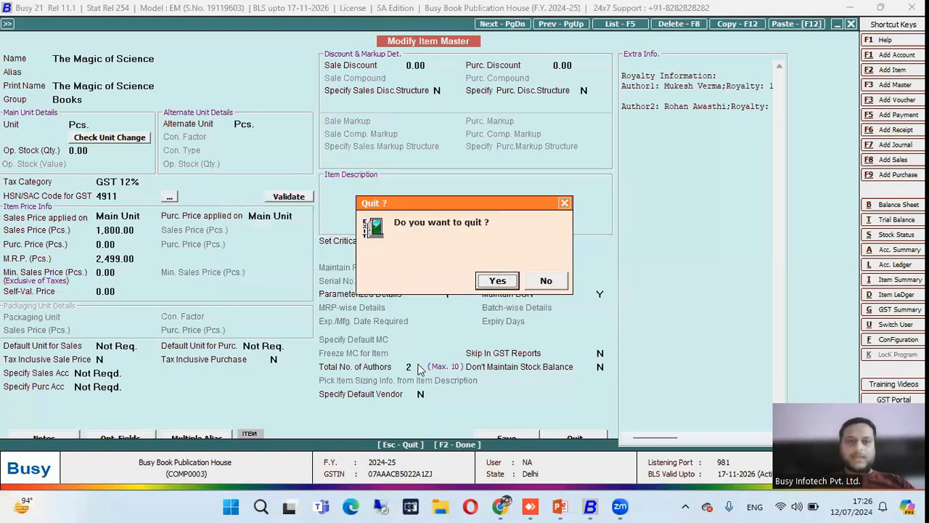
key(Return)
Leave the item list and display the stock status of The Rise of India by material centre
key(Escape)
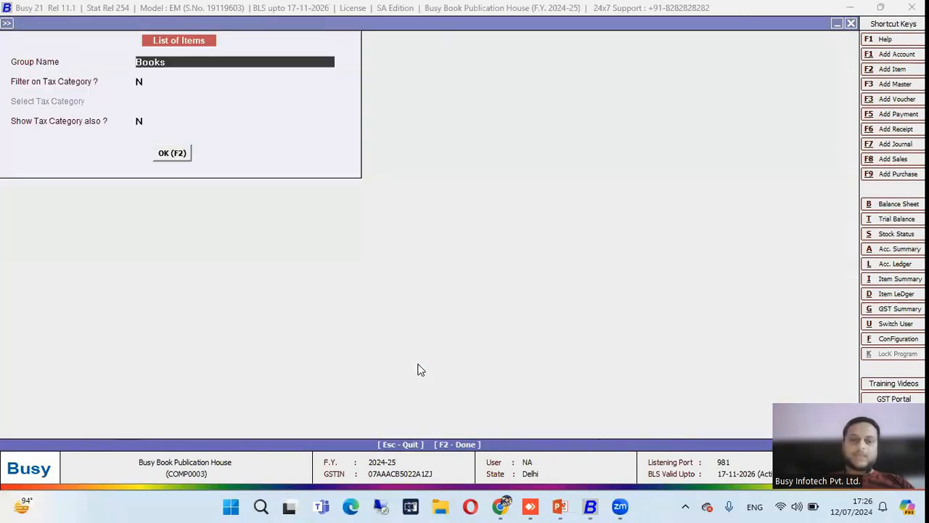
key(Escape)
key(Escape)
key(Escape)
key(Escape)
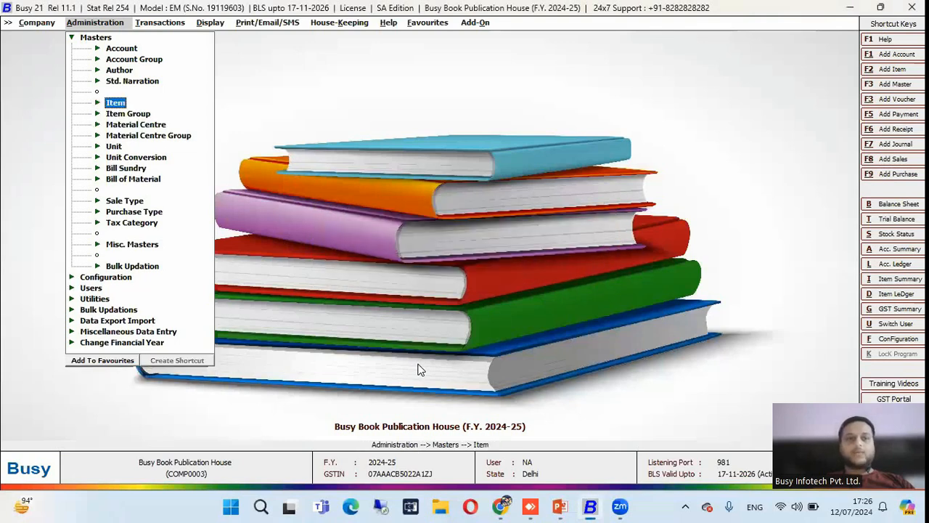
key(Right)
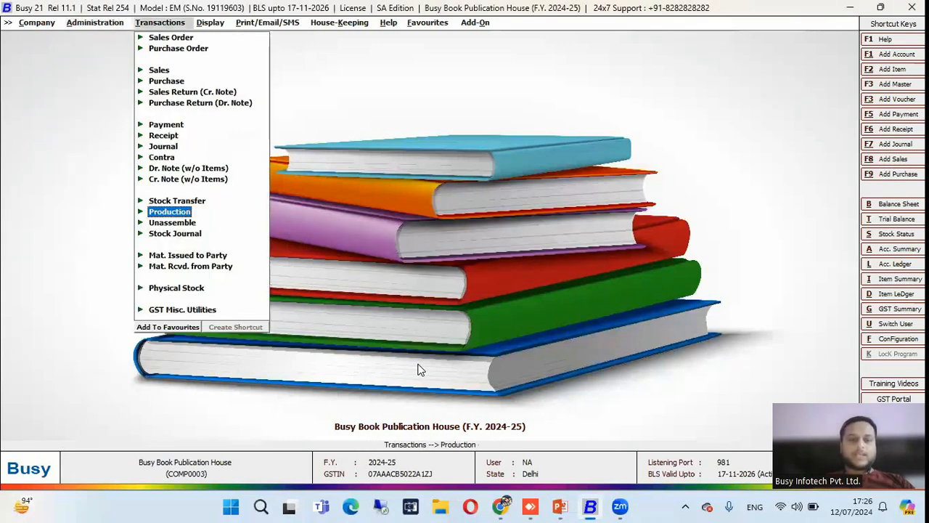
key(Right)
key(Up)
key(Up)
key(Up)
key(Up)
key(Up)
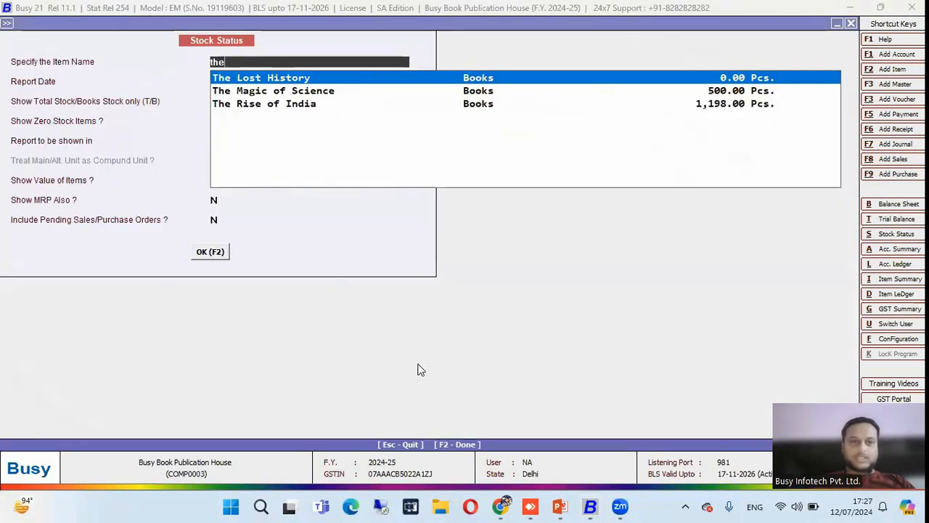
key(Down)
key(Down)
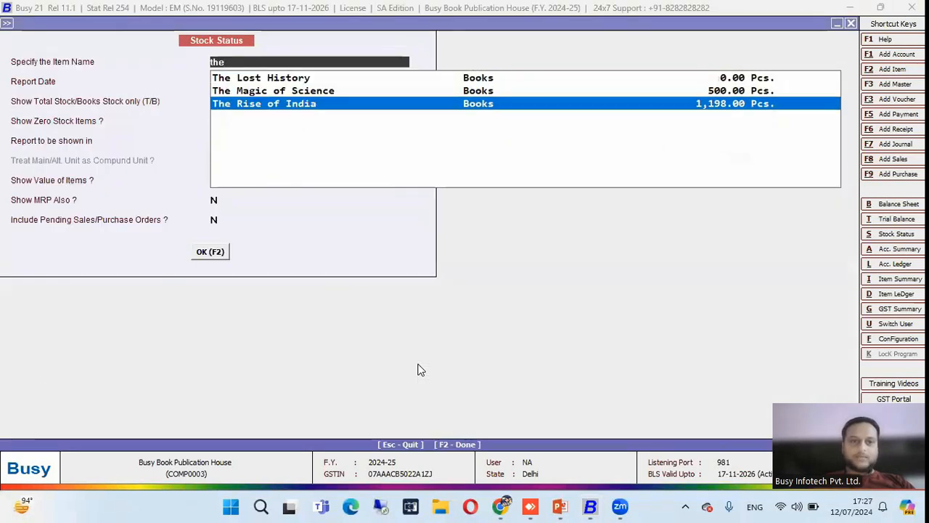
key(Return)
key(F2)
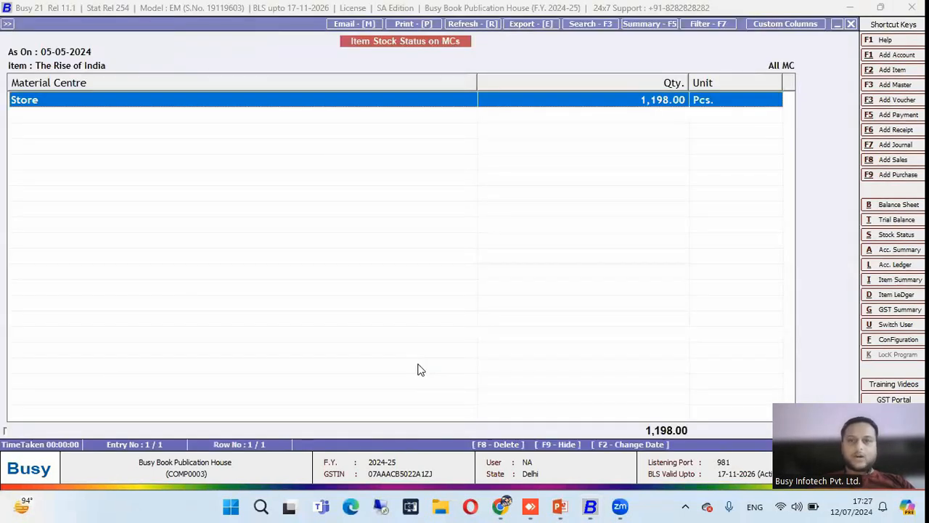
Open the book's Store ledger, check the ISBN-wise stock details in production voucher PR-01, and quit the voucher and reports
key(Return)
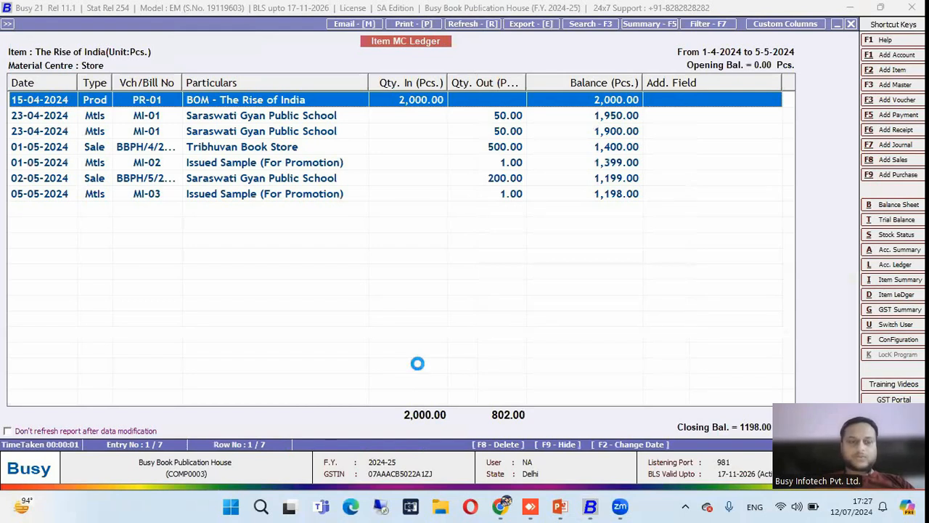
key(Return)
click(226, 137)
click(334, 140)
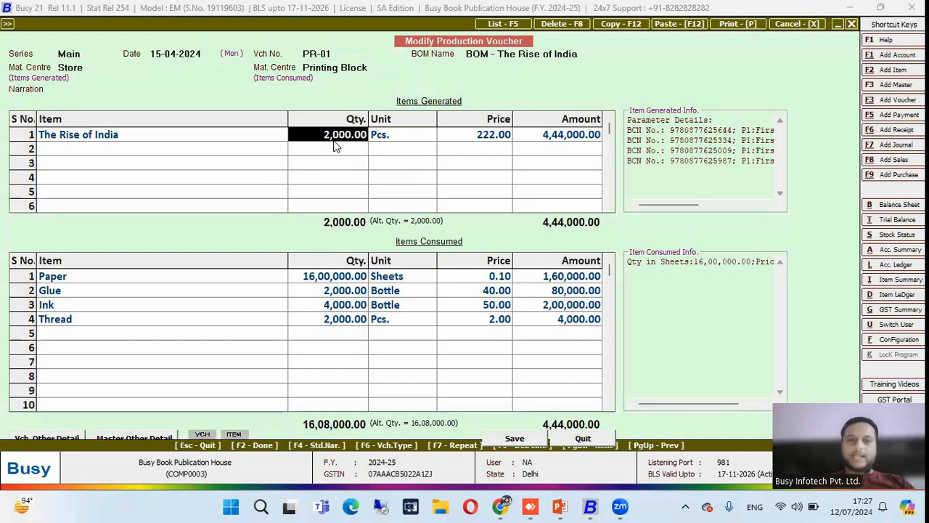
key(Return)
key(Return)
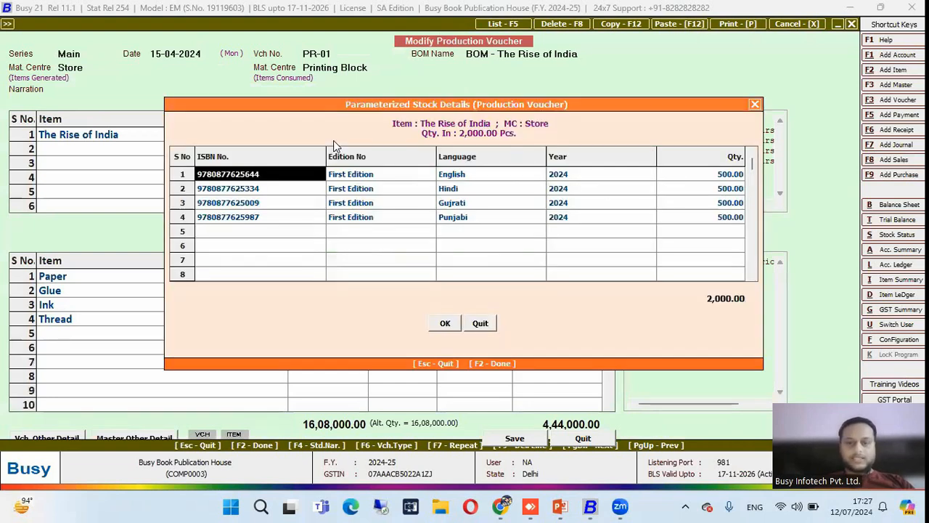
key(Escape)
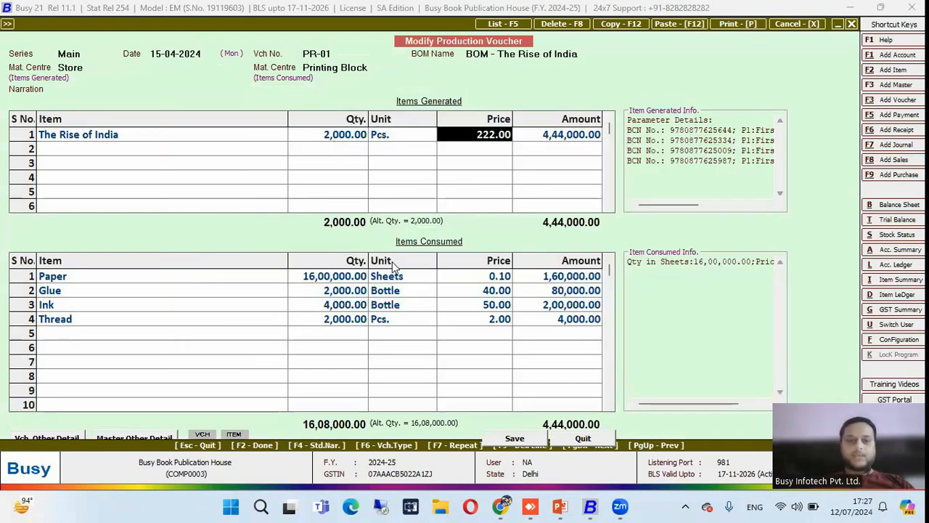
key(Escape)
key(Return)
key(Escape)
key(Escape)
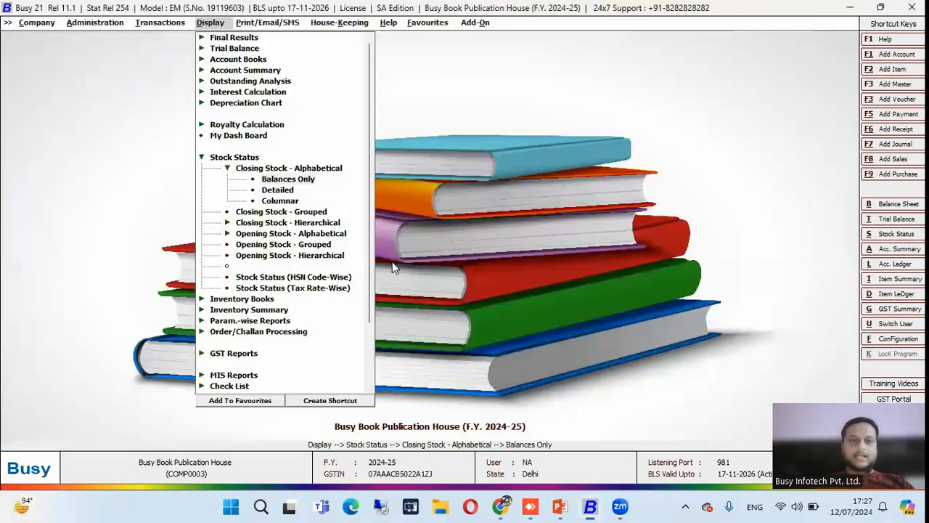
Start a Direct sales voucher dated 02-05-2024 in the Main series for Cash, with Local-MultiRate sale type and Store material centre
key(Left)
key(Up)
key(Up)
key(Up)
key(Up)
key(Up)
key(Up)
key(Up)
key(Up)
key(Up)
key(Up)
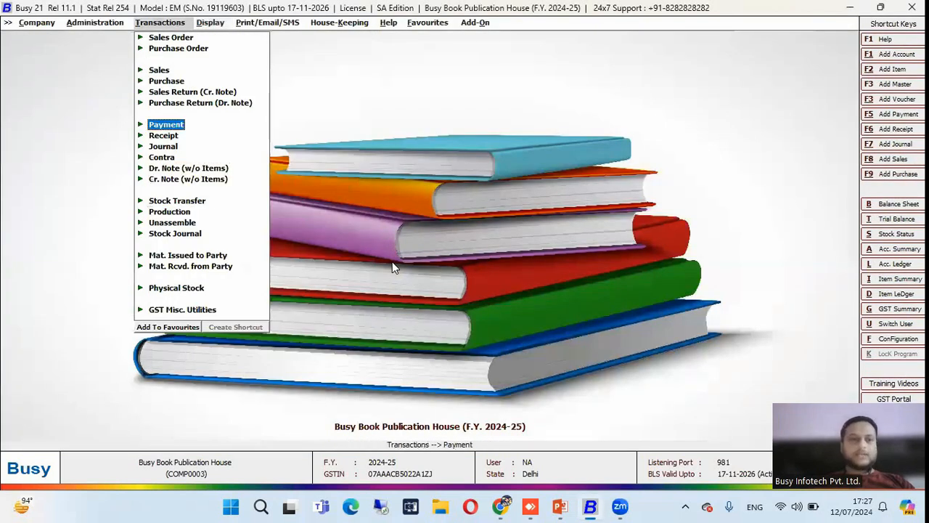
key(Up)
key(Return)
key(Return)
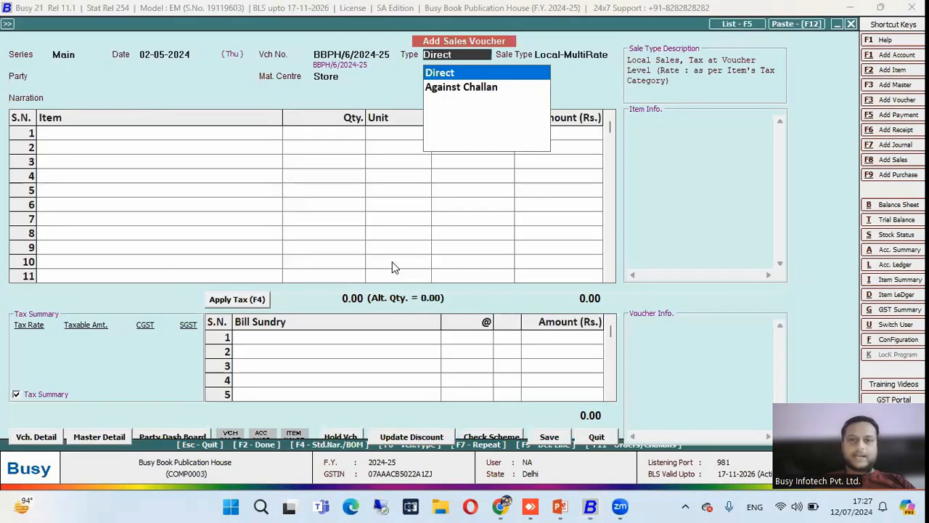
key(Return)
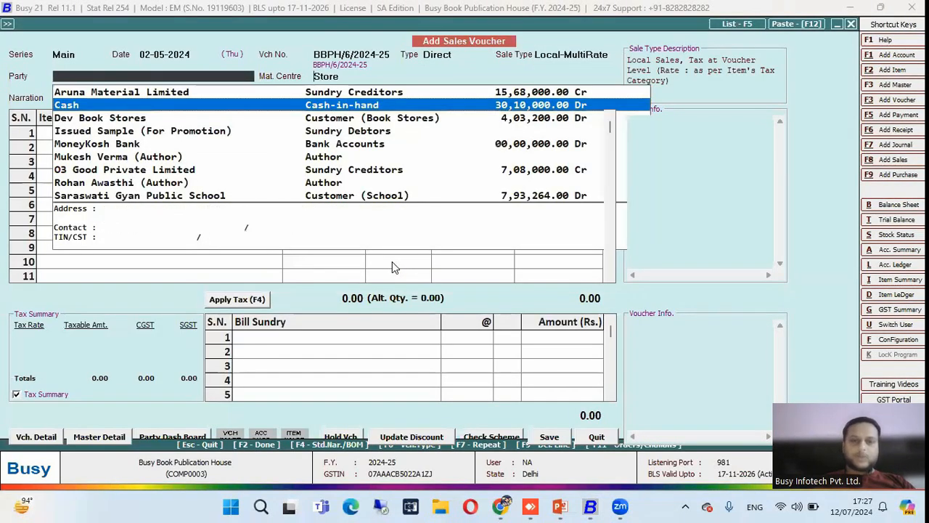
key(Return)
key(Return)
key(Return)
key(F2)
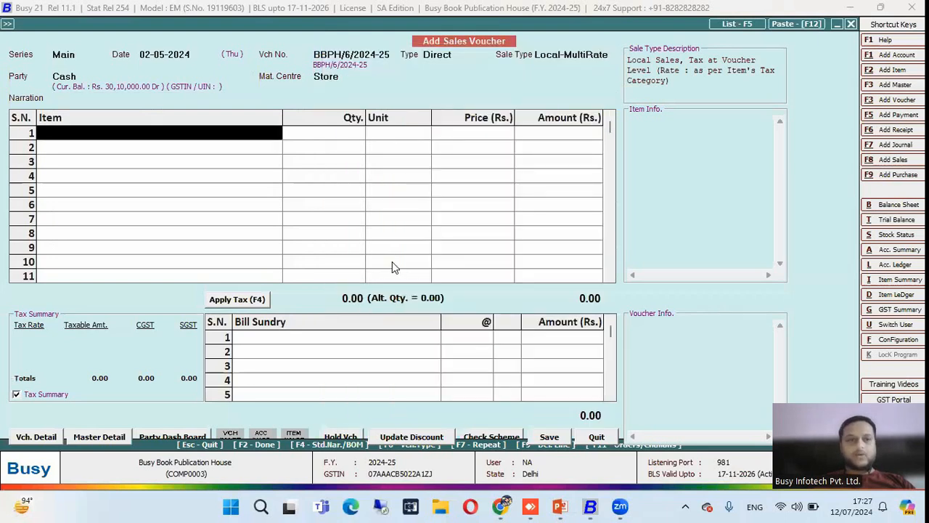
Add 1 piece of The Rise of India, Hindi First Edition 2024, at 1,650.00 to the sales voucher
key(Down)
key(Down)
key(Down)
key(Down)
key(Return)
text(1)
key(Return)
key(Return)
key(Return)
key(Return)
key(Return)
key(Return)
key(Return)
Apply CGST and SGST to the sales voucher, save it, and decline printing the invoice
key(F4)
key(Return)
key(Return)
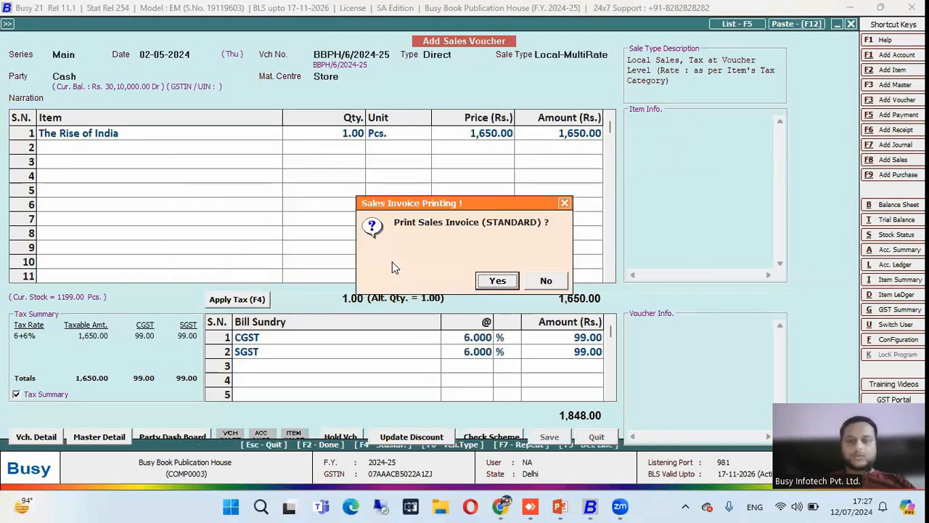
key(Escape)
key(Return)
key(Return)
key(Return)
key(Right)
key(Return)
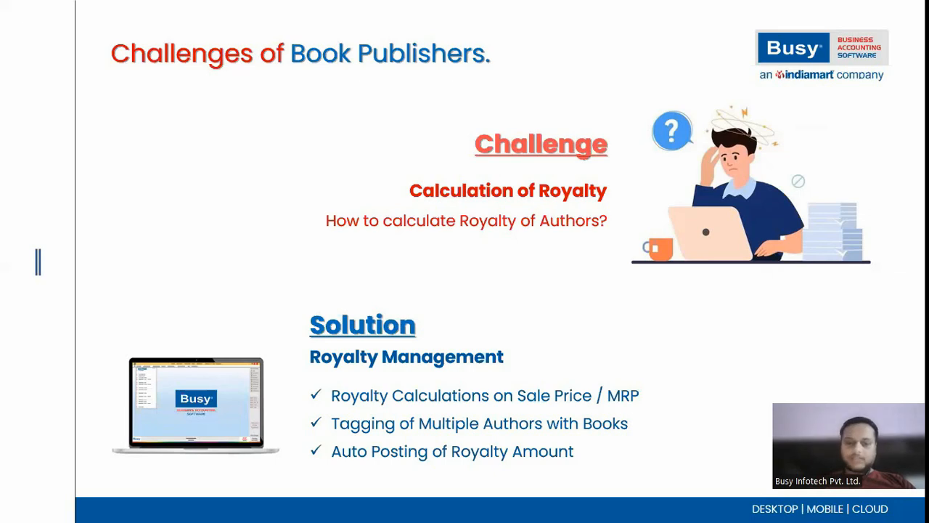
Switch from the slide show back to the Busy 21 window
key(super+d)
key(alt+Tab)
key(alt+Tab)
key(alt+Tab)
key(alt+Tab)
key(alt+Tab)
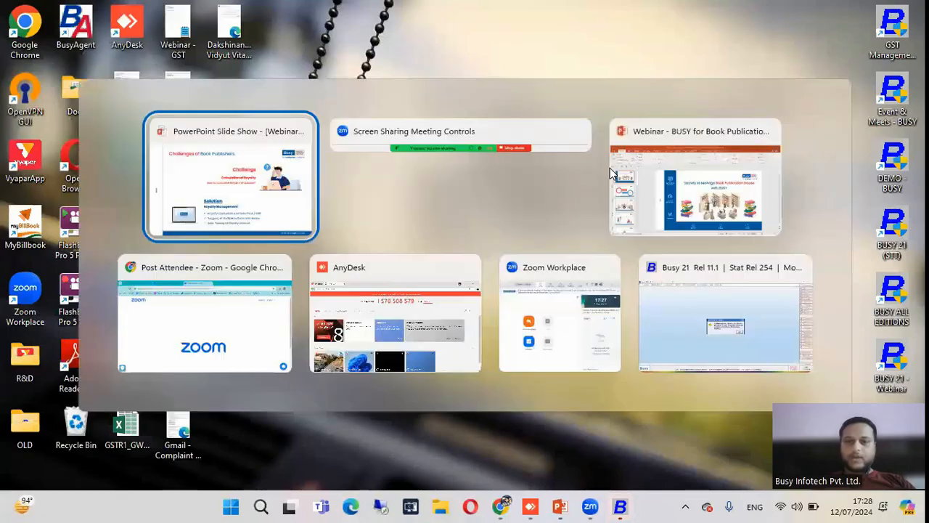
key(alt+Tab)
key(alt+Tab)
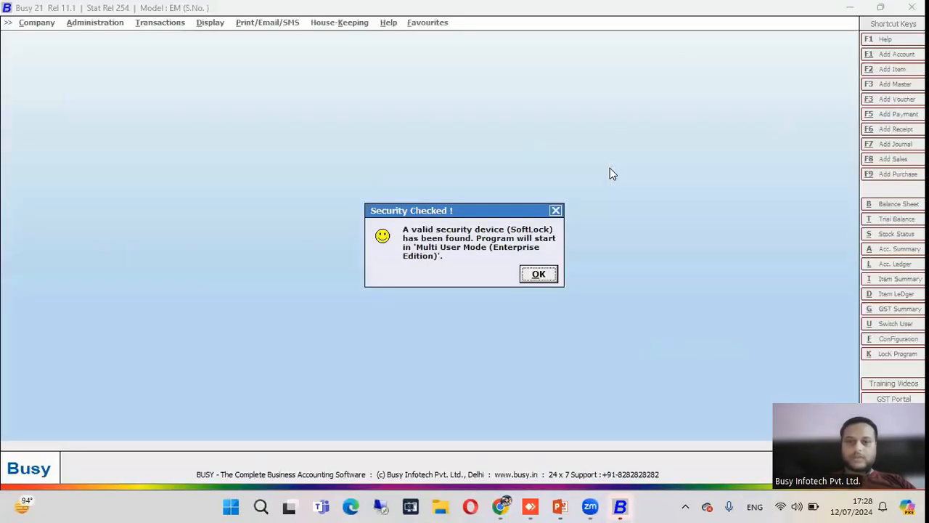
Dismiss the security notice and open sales voucher BBPH/6/2024-25 dated 02-05-2024 for modification
key(Return)
key(Return)
key(Return)
key(Return)
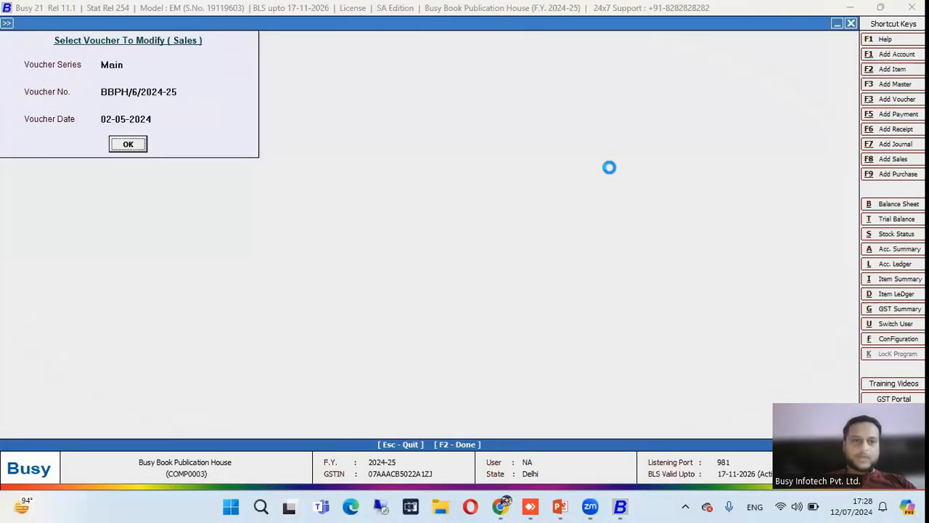
key(Return)
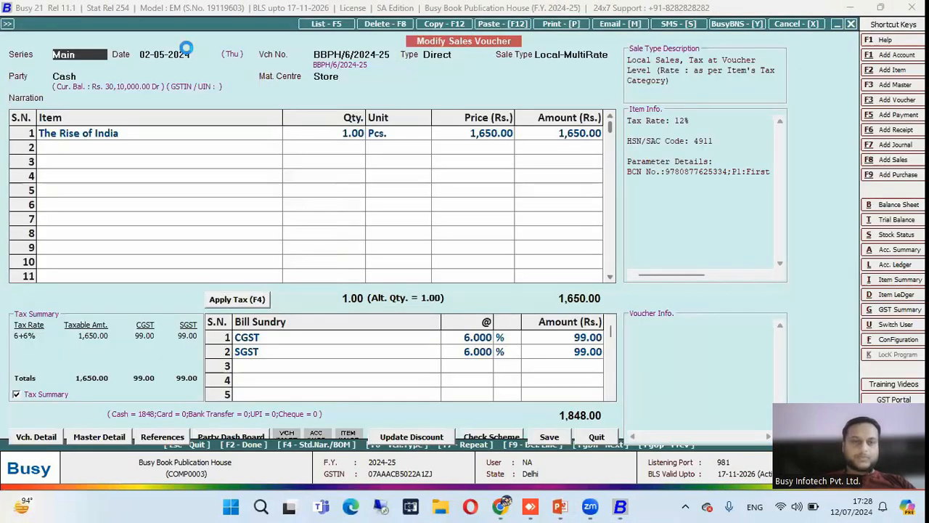
Preview the sales voucher's invoice in the STANDARD format and examine the book's edition, language and year, and the taxes
key(alt+p)
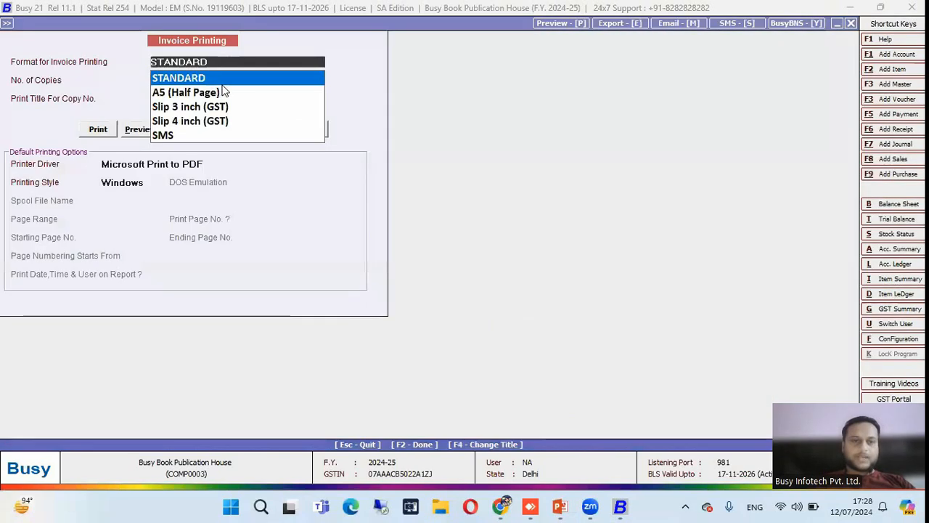
click(133, 129)
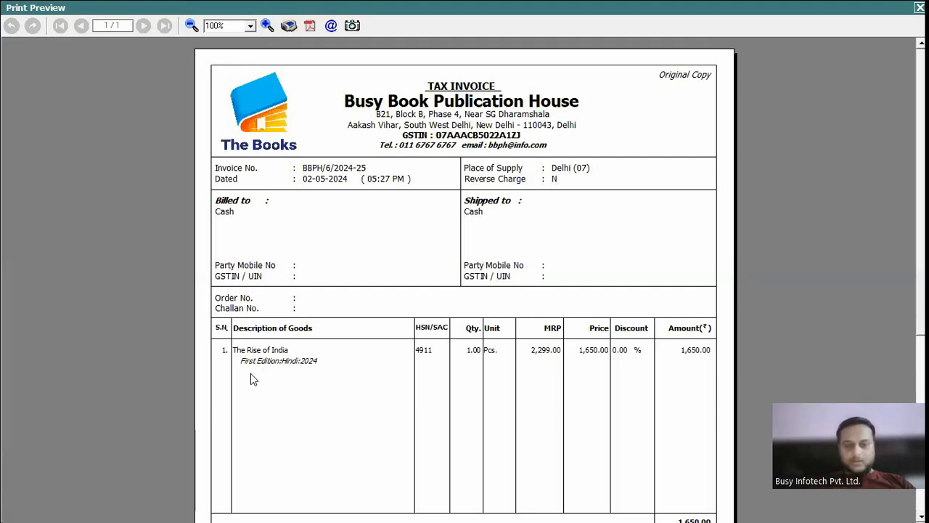
scroll(816, 248, down, 5)
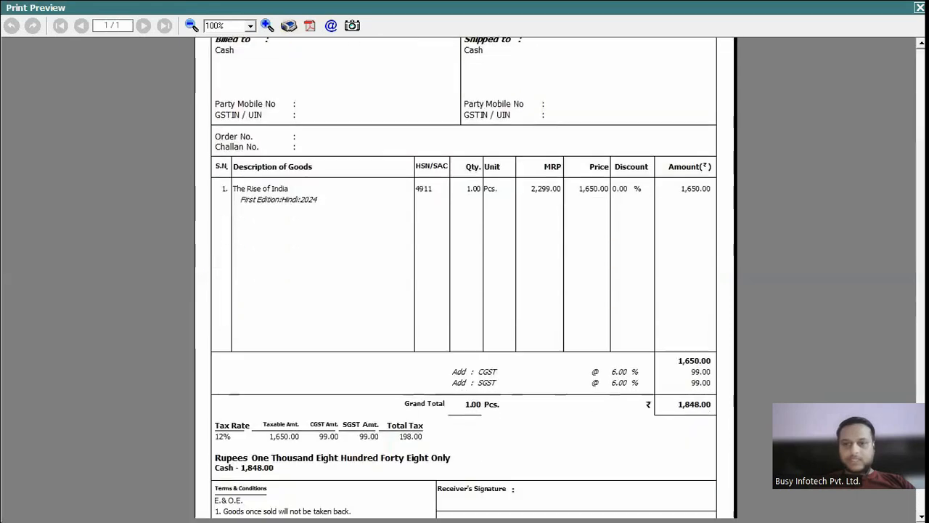
scroll(816, 248, up, 4)
scroll(466, 280, up, 1)
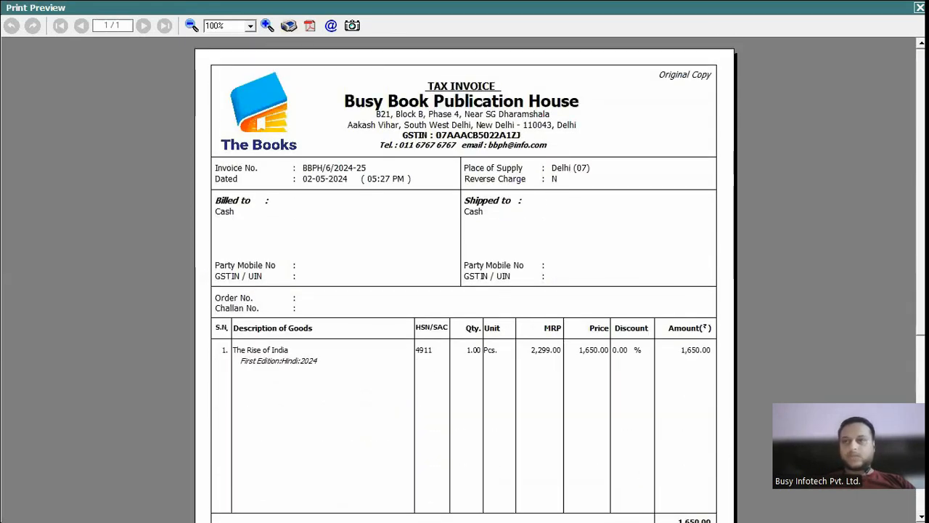
Close the invoice preview and leave sales voucher BBPH/6/2024-25 without saving it
click(919, 8)
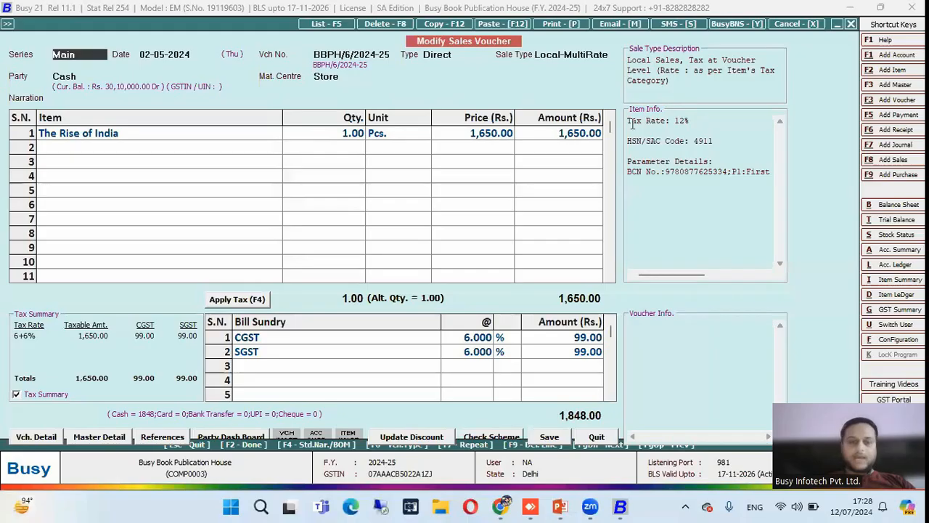
key(Escape)
key(Return)
key(Escape)
key(Escape)
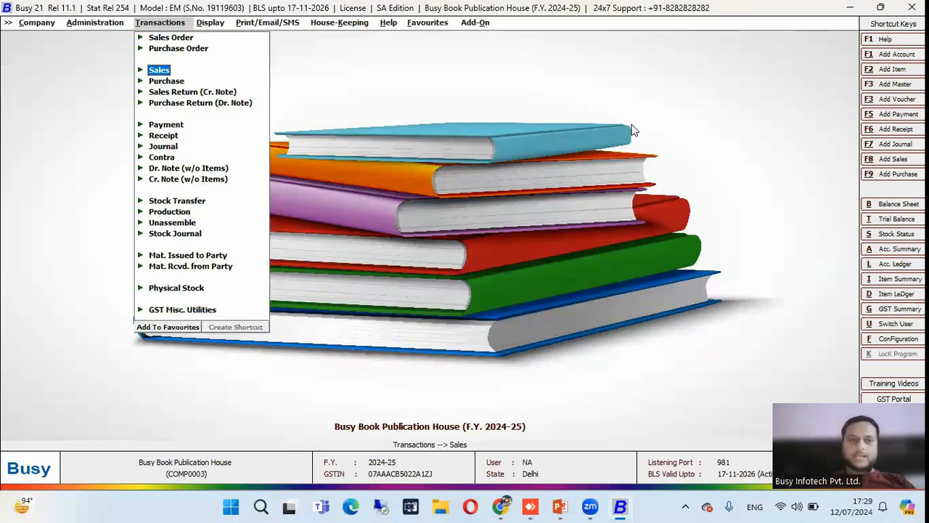
Open the item-wise sales analysis report in the Standard-Date/Voucher-wise format
key(Right)
key(Down)
key(Down)
key(Down)
key(Down)
key(Down)
key(Down)
key(Down)
key(Up)
key(Up)
key(Up)
key(Up)
key(Up)
key(Down)
key(Down)
key(Down)
key(Down)
key(Down)
key(Down)
key(Down)
key(Down)
key(Down)
key(Down)
key(Down)
key(Down)
key(Down)
key(Down)
key(Down)
key(Right)
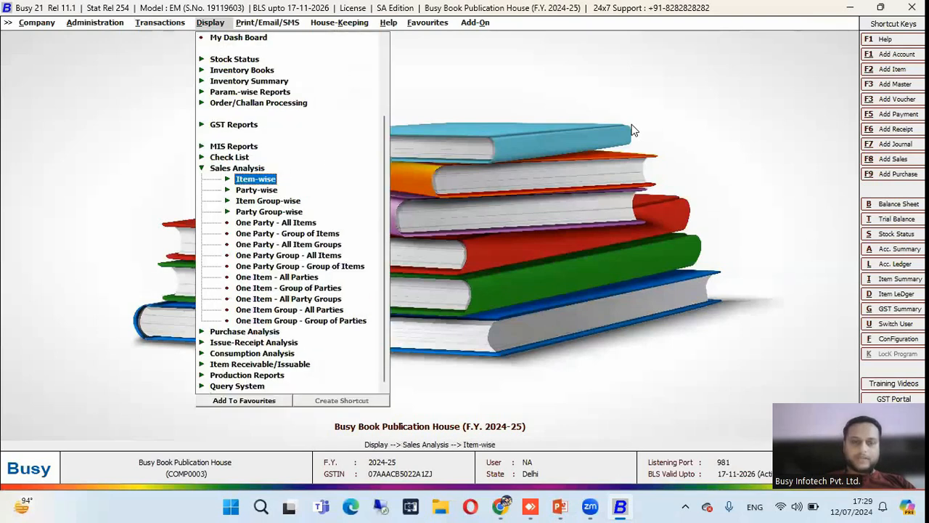
key(Right)
key(Return)
key(Return)
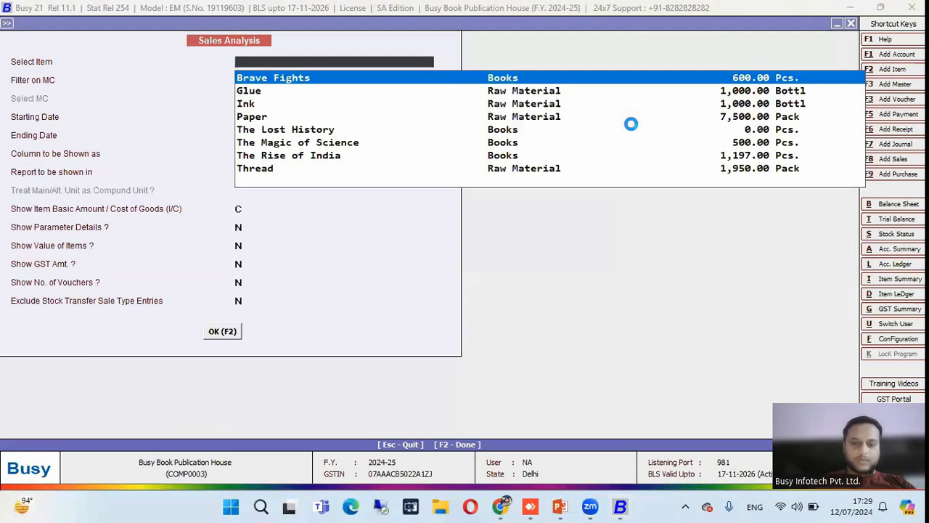
Generate the sales analysis for The Rise of India from 01-04-2024 to 05-05-2024
text(the)
key(Down)
key(Down)
key(Return)
key(Return)
key(Return)
key(Return)
key(Return)
key(Return)
key(F2)
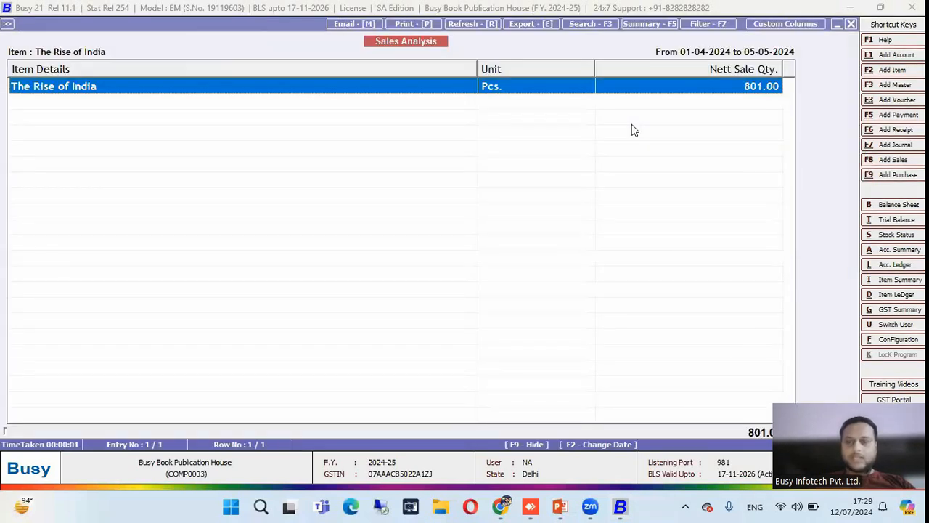
Drill into the sales transactions of The Rise of India, examine the vouchers and quantities, and close the report
key(Return)
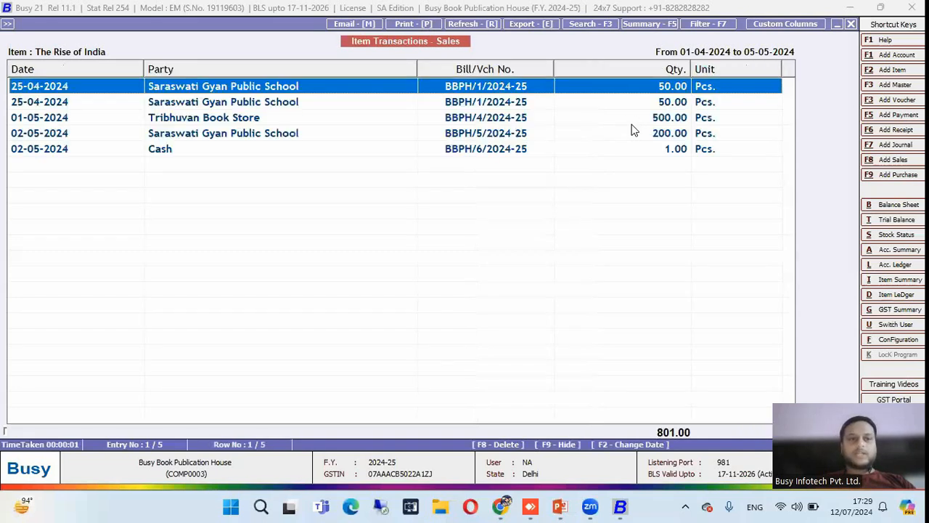
key(shift+Down)
key(shift+Down)
key(shift+Down)
key(shift+Down)
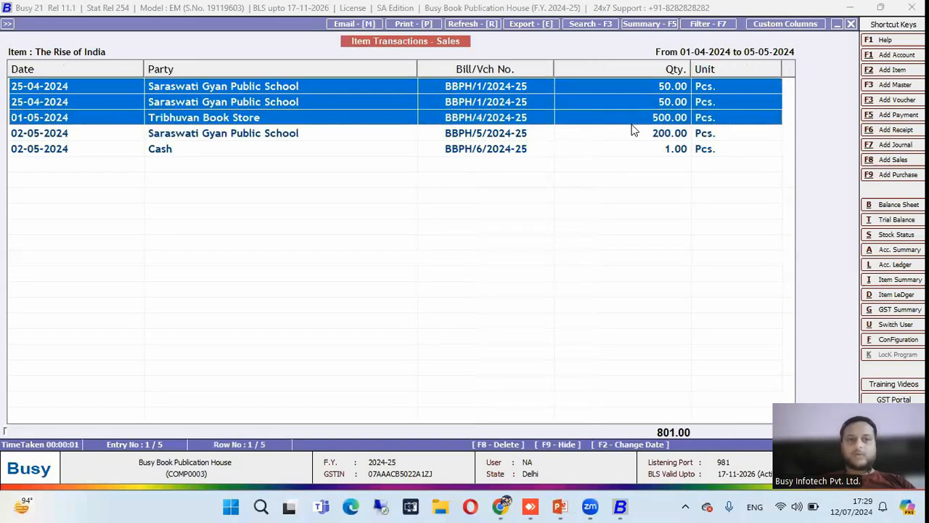
key(Escape)
key(Escape)
key(Escape)
key(Escape)
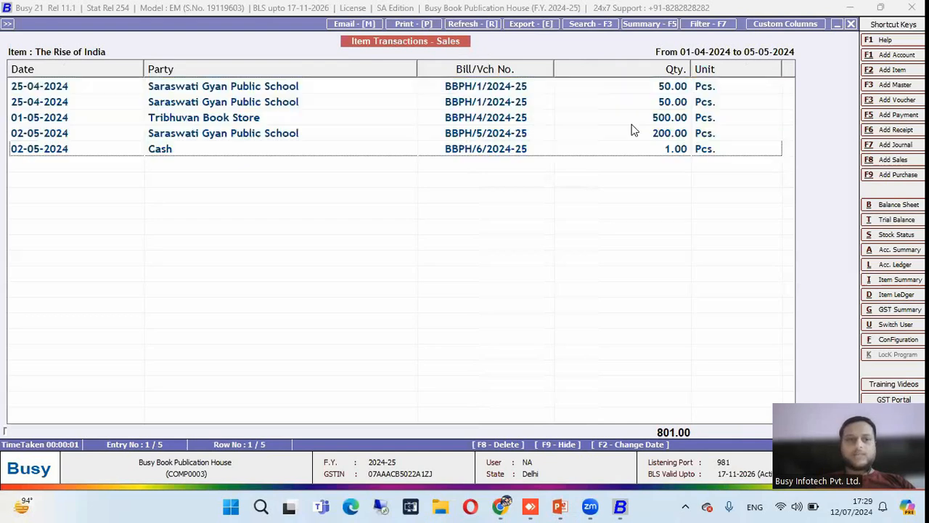
key(Escape)
key(Escape)
key(Escape)
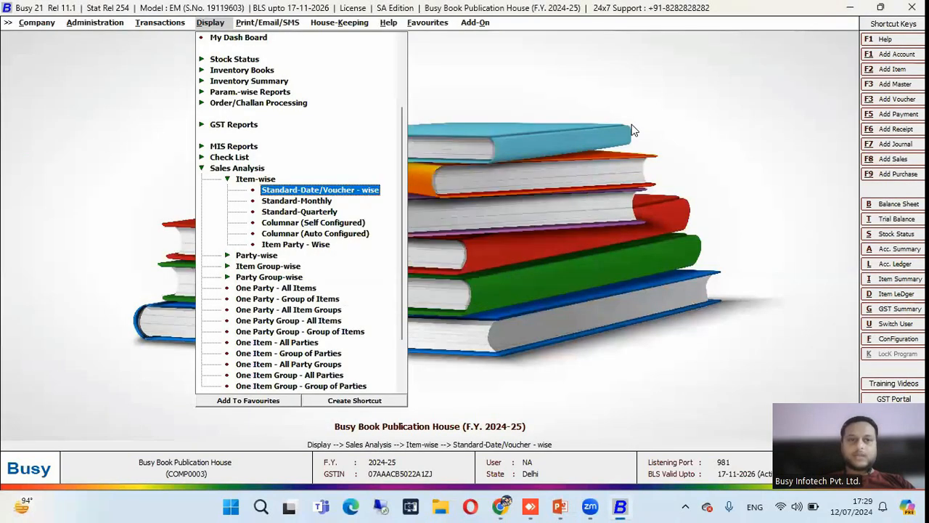
Open the royalty calculation for all authors
key(Up)
key(Up)
key(Up)
key(Up)
key(Up)
key(Up)
key(Up)
key(Up)
key(Up)
key(Up)
key(Up)
key(Up)
key(Up)
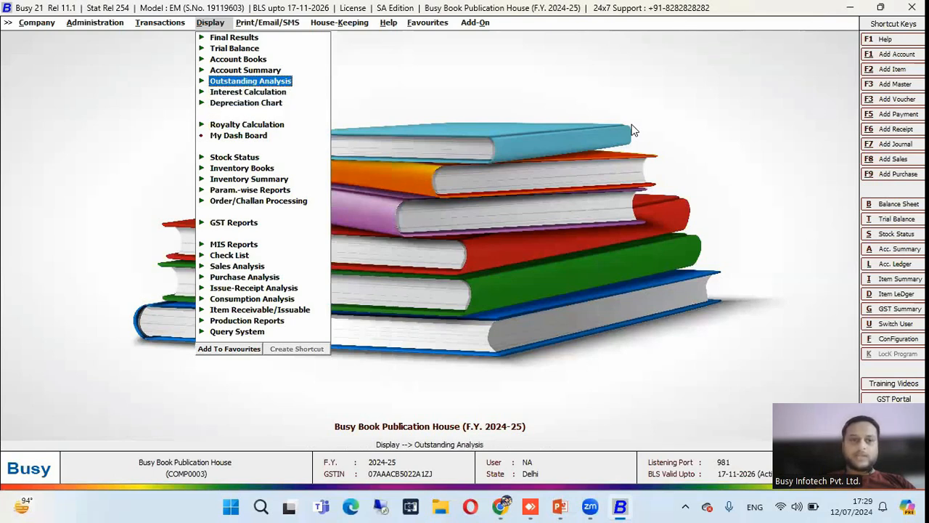
key(Down)
key(Down)
key(Down)
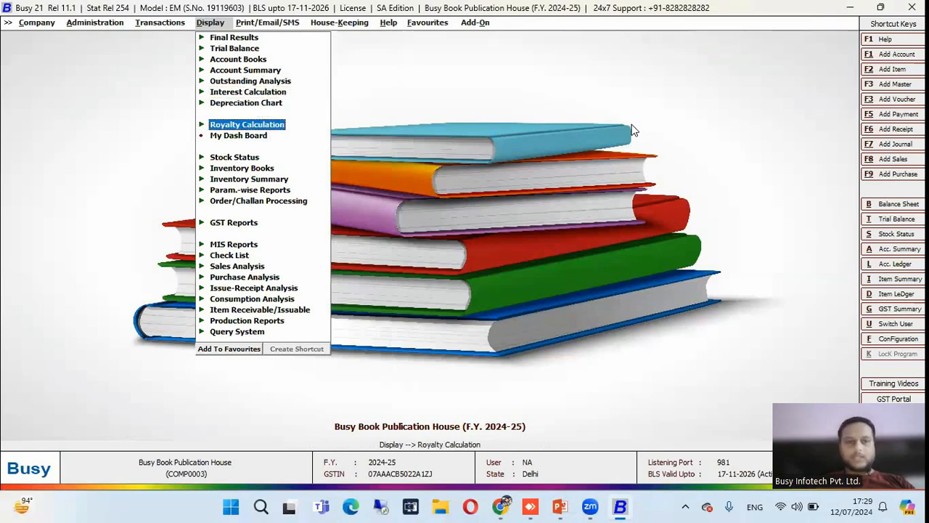
key(Return)
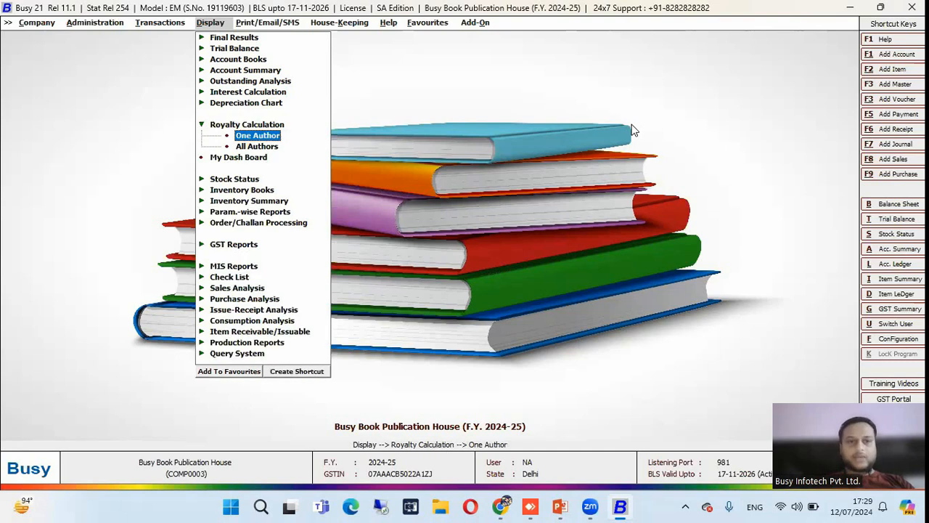
key(Down)
key(Return)
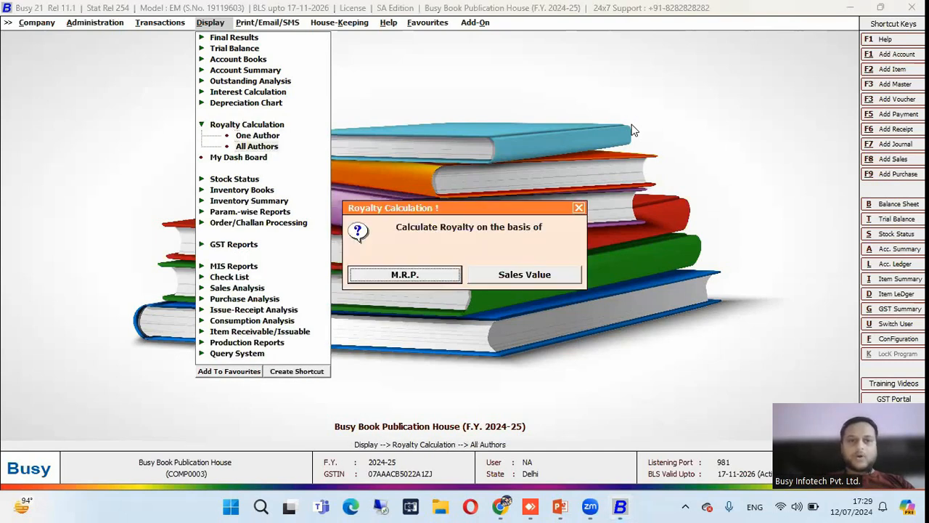
Calculate the authors' royalty on the basis of Sales Value for the period 1-4-2024 to 5-5-2024
key(Right)
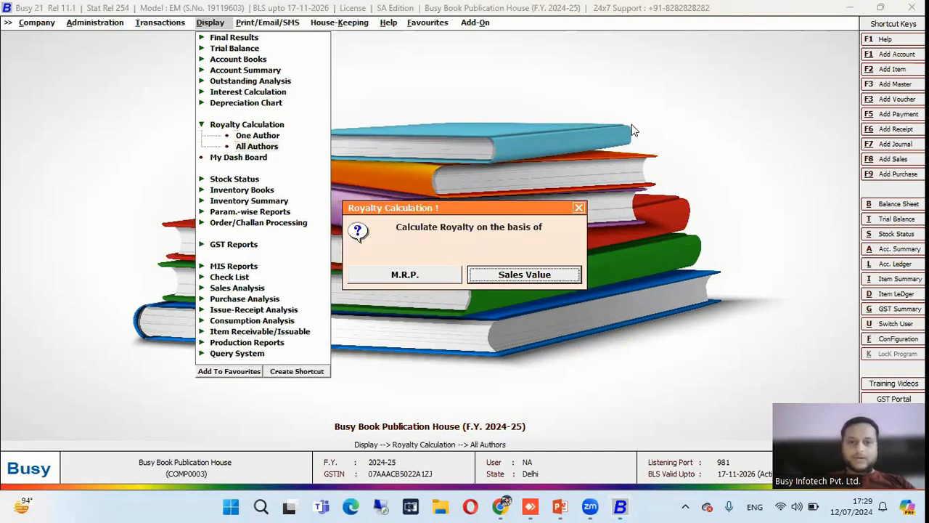
key(Return)
key(Return)
key(Return)
key(Return)
key(Return)
key(Return)
key(Return)
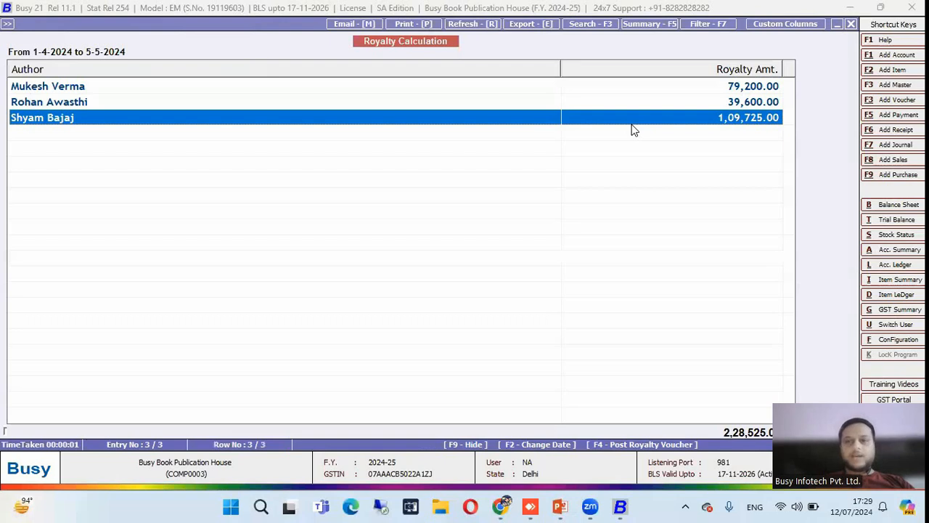
Open the last-listed author's item-wise royalty details and examine the rows for Brave Fights and The Rise of India
key(Return)
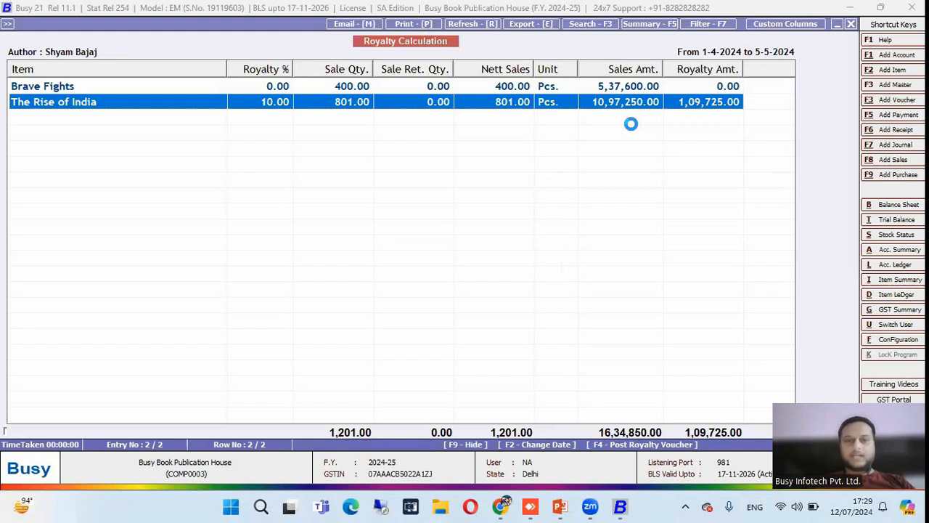
click(120, 85)
click(115, 102)
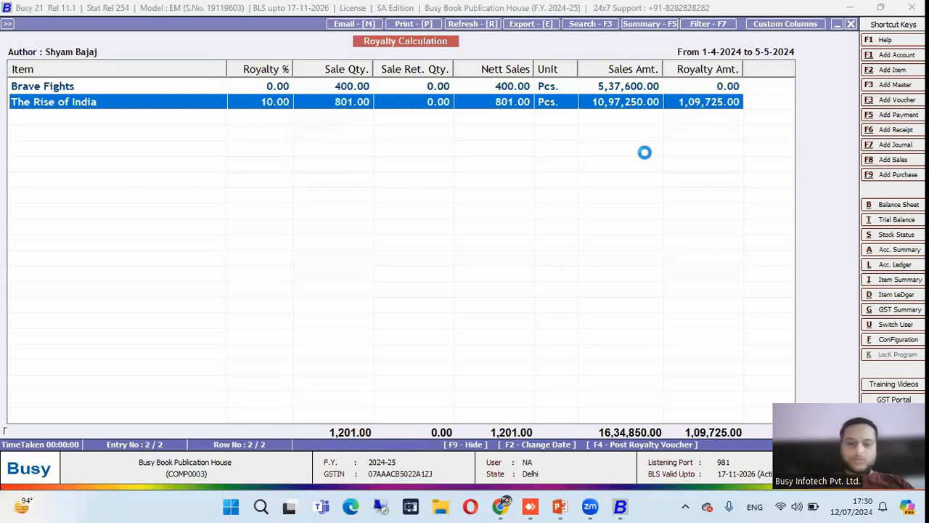
Post the author's royalty voucher in series Main, dated 05-05-2024, against Royalty Expense (Authors) with bill references created
key(F4)
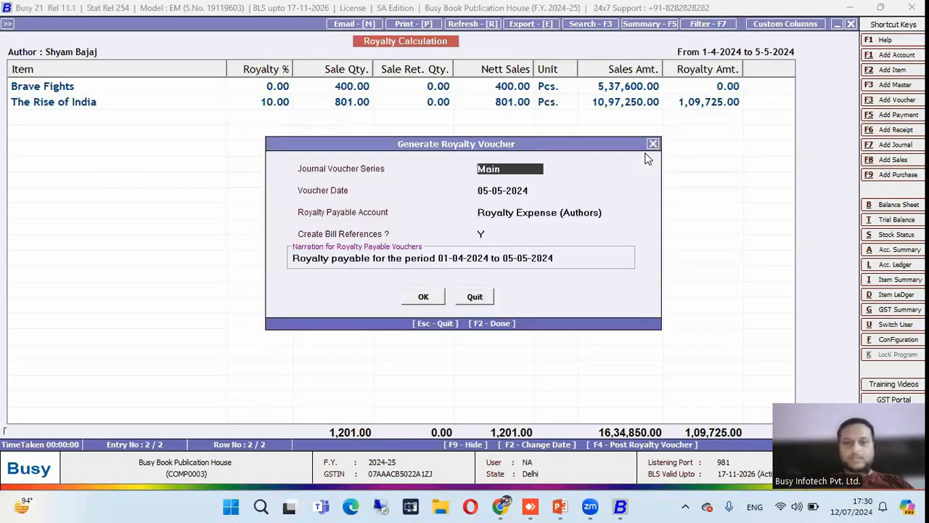
key(Return)
key(Return)
key(Return)
key(Return)
key(Return)
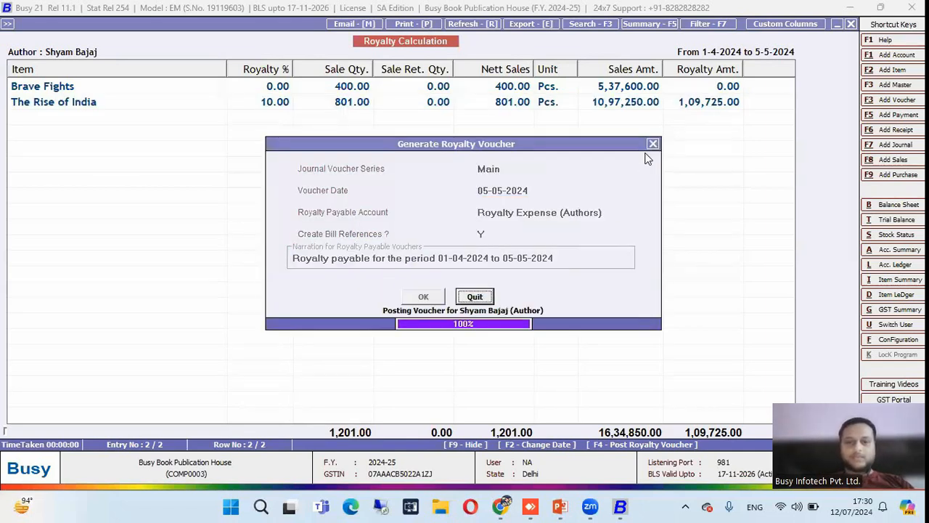
key(Return)
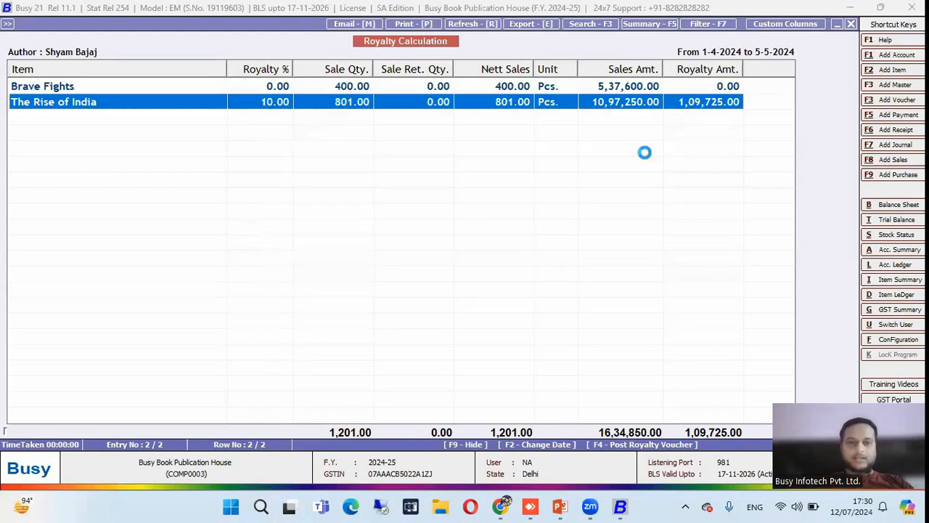
Display the same author's account ledger for the period 1-4-2024 to 5-5-2024
key(alt+l)
text(sh)
key(Down)
key(Down)
key(Return)
key(F2)
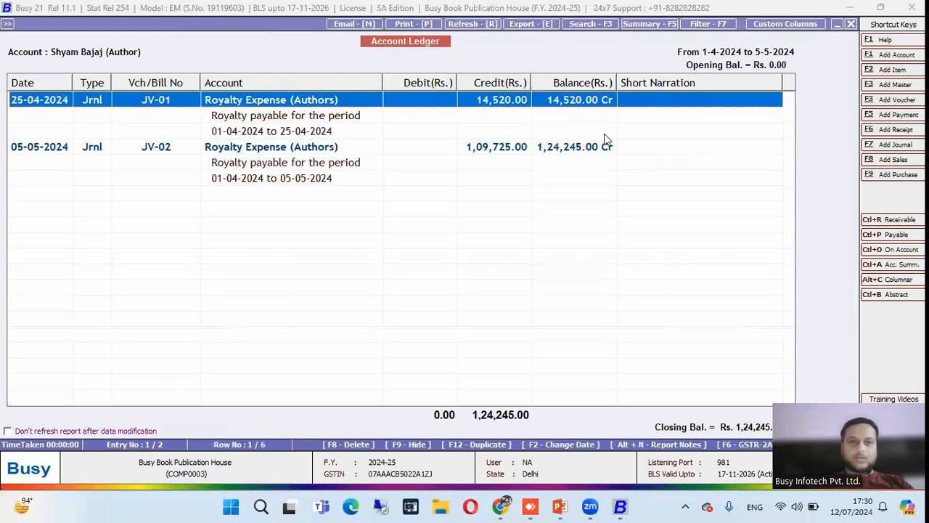
Open journal voucher JV-02 from the ledger to examine the royalty entry, and close the voucher and reports
click(303, 150)
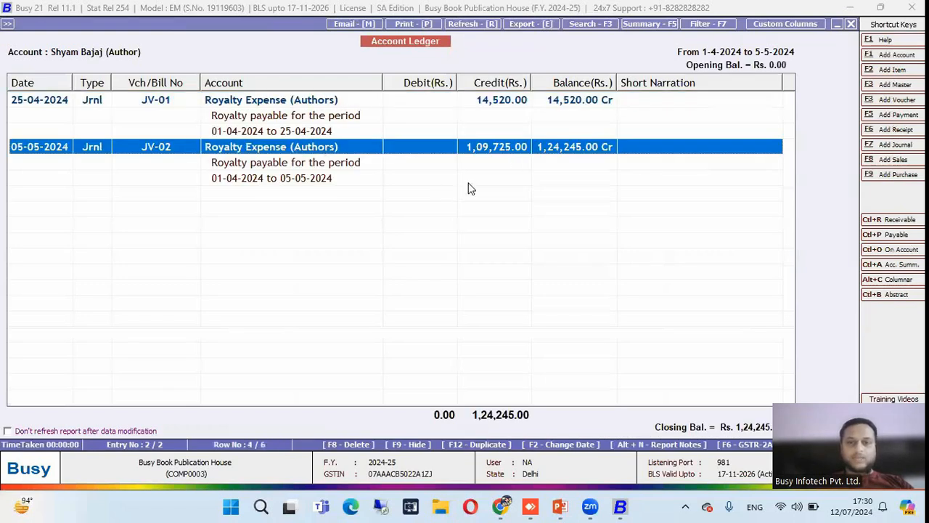
key(Return)
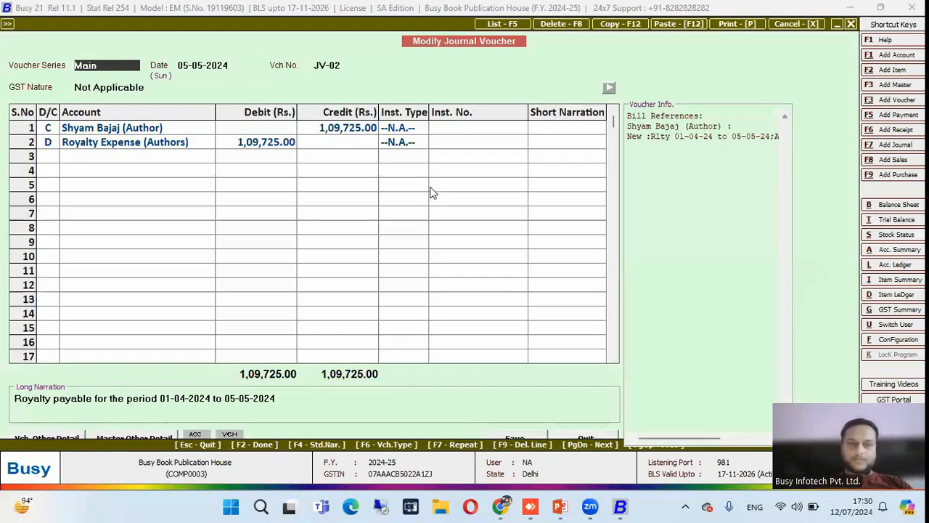
key(Escape)
key(Escape)
key(Escape)
key(Escape)
key(Escape)
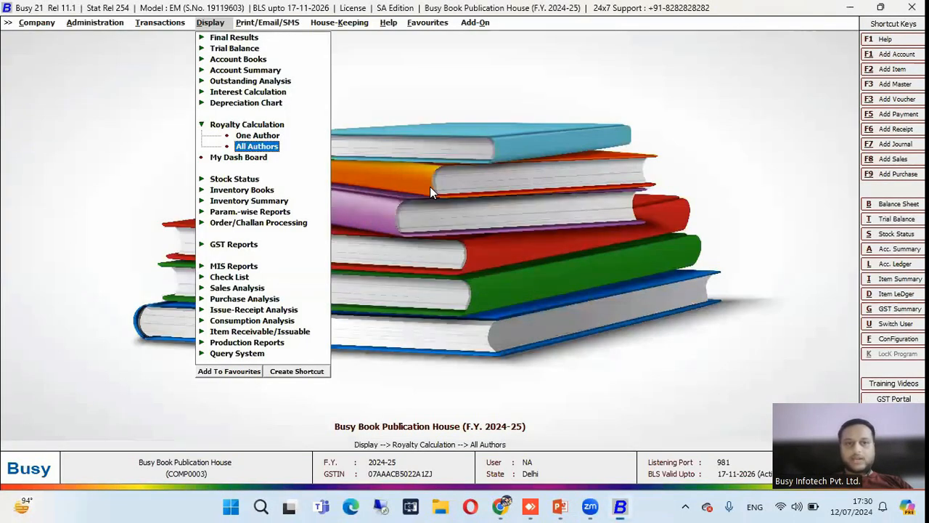
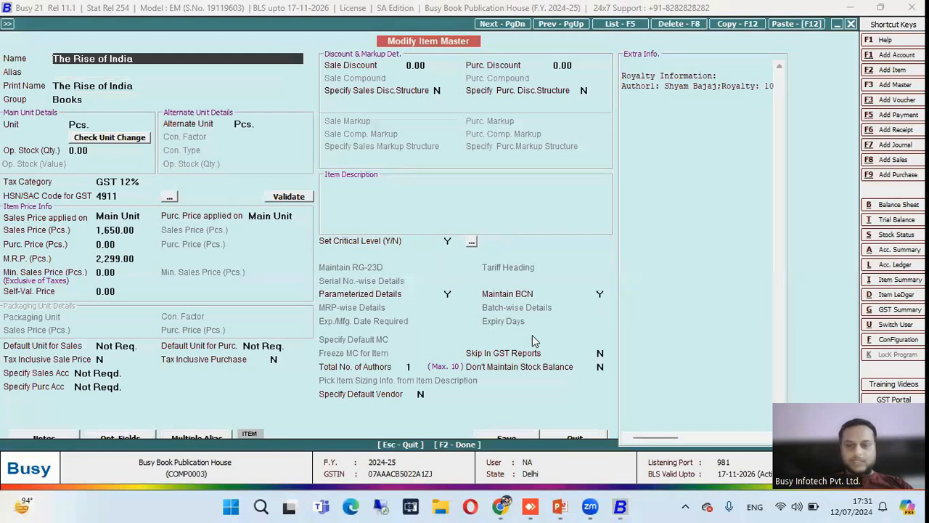
Examine the Maintain BCN and Parameterized Details settings in the item master of The Rise of India, and close it
click(601, 294)
click(450, 293)
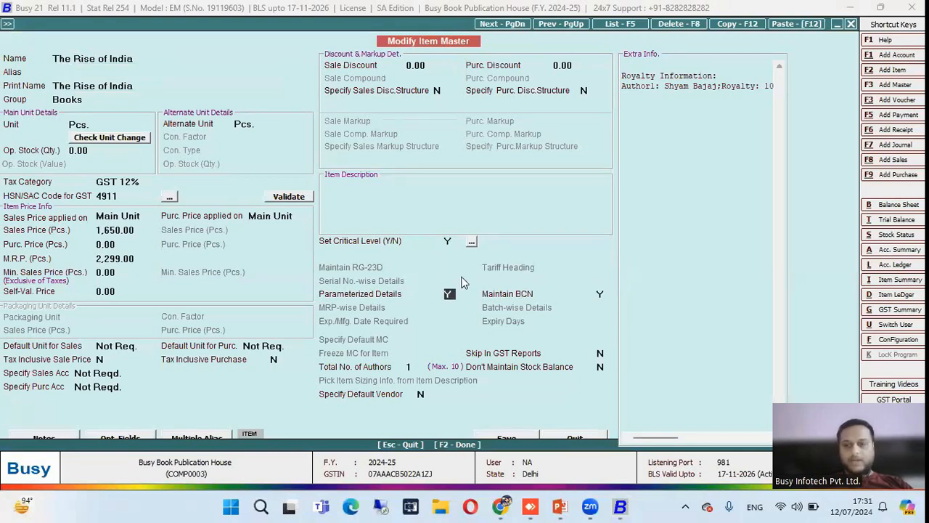
key(Escape)
key(Escape)
key(Escape)
key(Escape)
Display the list of production vouchers from 1-4-2024 to 5-5-2024 for all voucher series
key(Right)
key(Down)
key(Down)
key(Up)
key(Down)
key(Down)
key(Down)
key(Down)
key(Down)
key(Down)
key(Down)
key(Down)
key(Down)
key(Down)
key(Return)
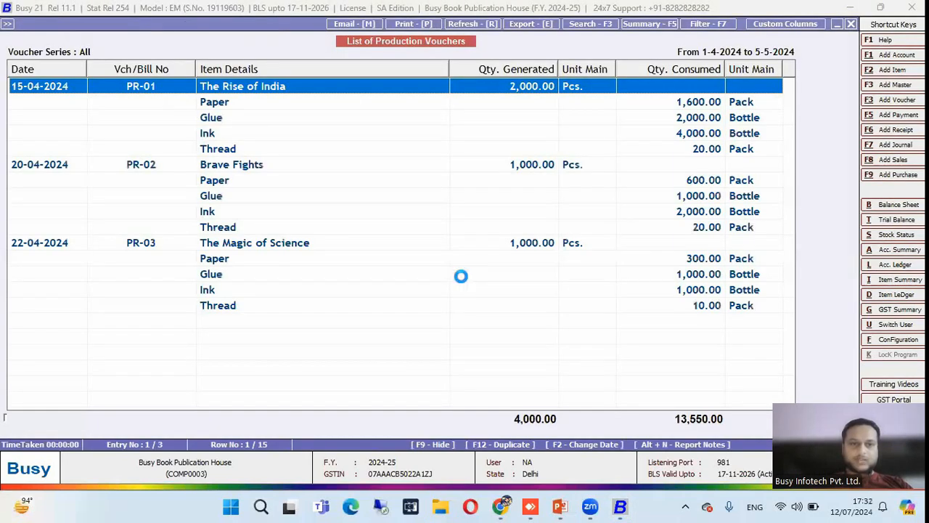
Open production voucher PR-01 dated 15-04-2024 and display the parameterized stock details of The Rise of India
key(Return)
key(Return)
key(Return)
key(Return)
key(Return)
key(Return)
key(Return)
key(Return)
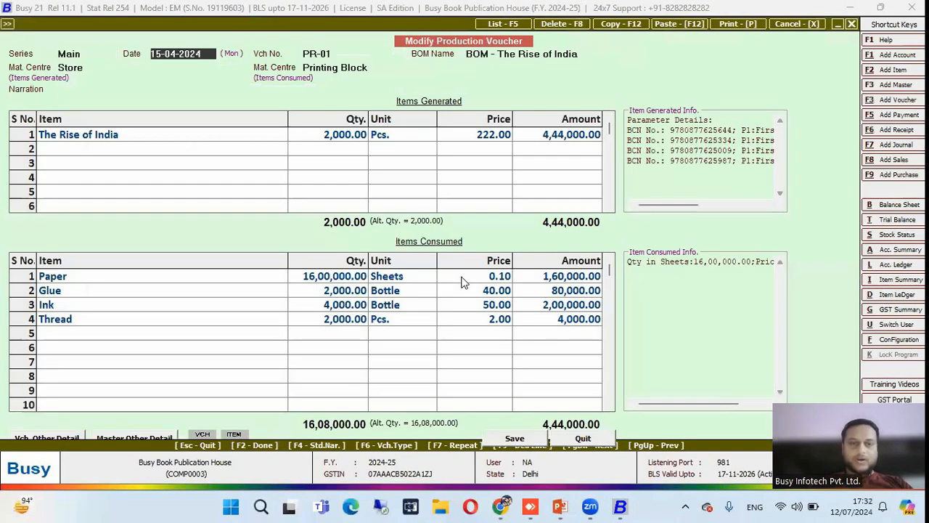
key(Return)
key(Return)
key(Return)
key(Return)
key(Return)
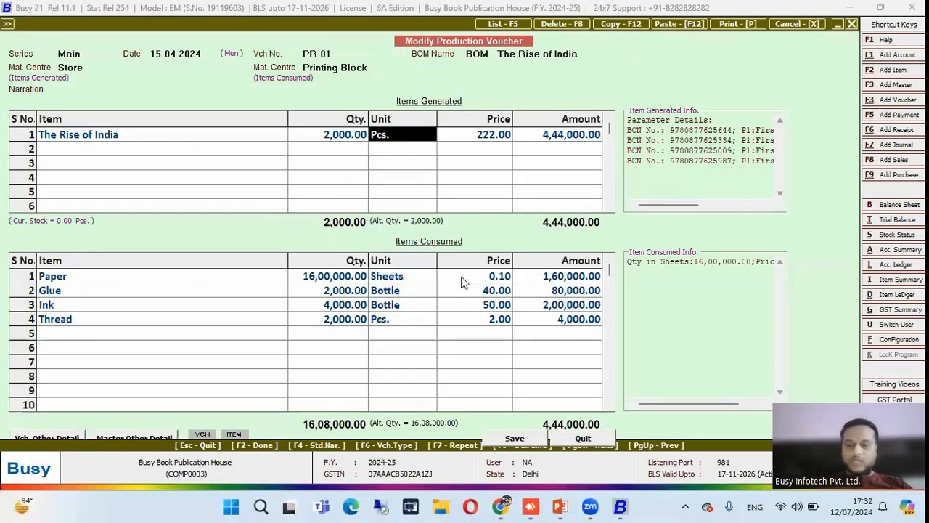
key(Return)
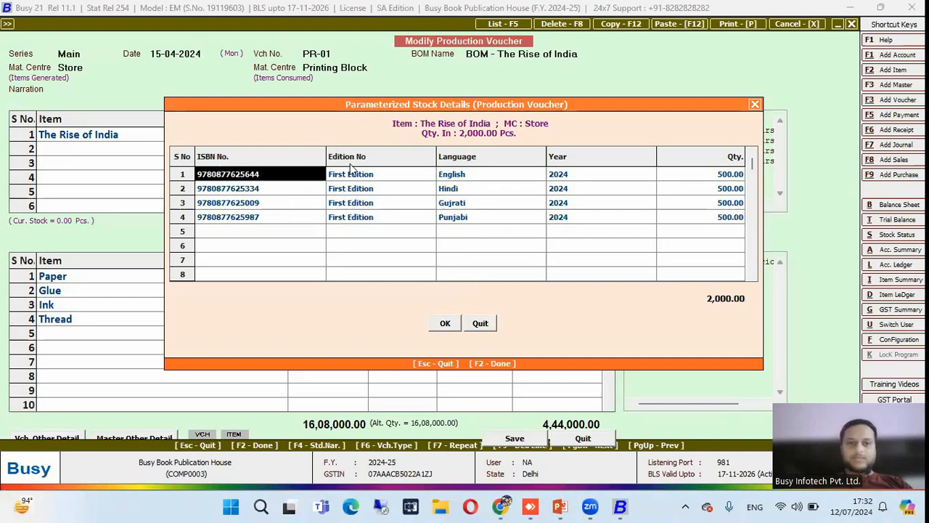
Browse the available editions for the Hindi stock row and keep First Edition
click(371, 174)
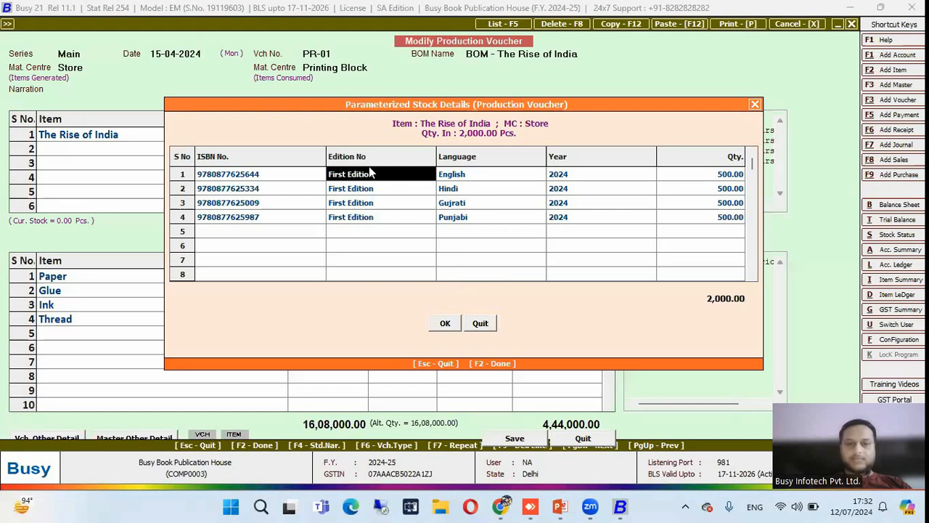
key(Down)
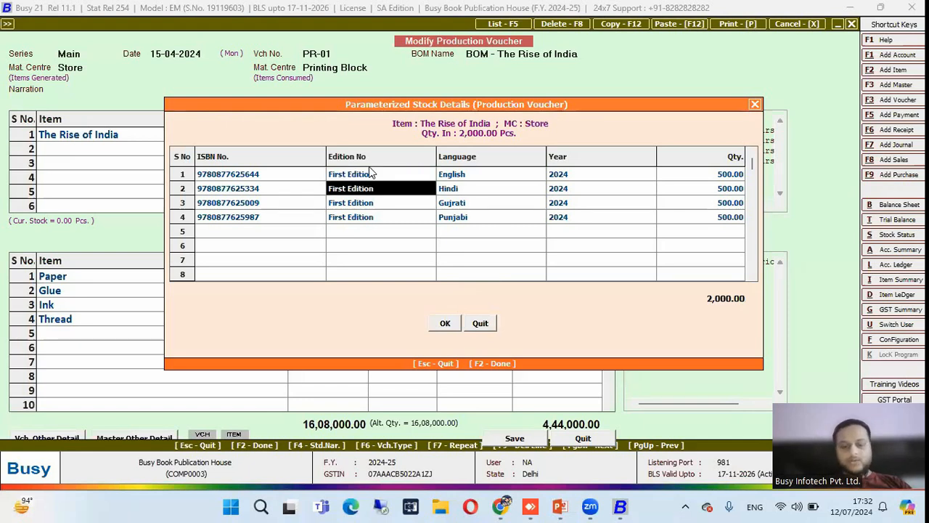
key(Return)
key(Down)
key(Down)
key(Down)
key(Up)
key(Up)
key(Up)
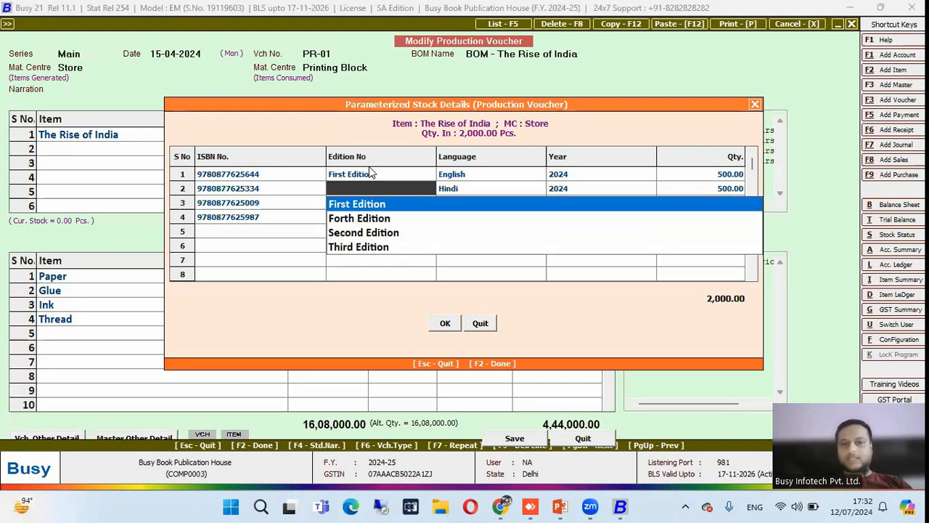
key(Return)
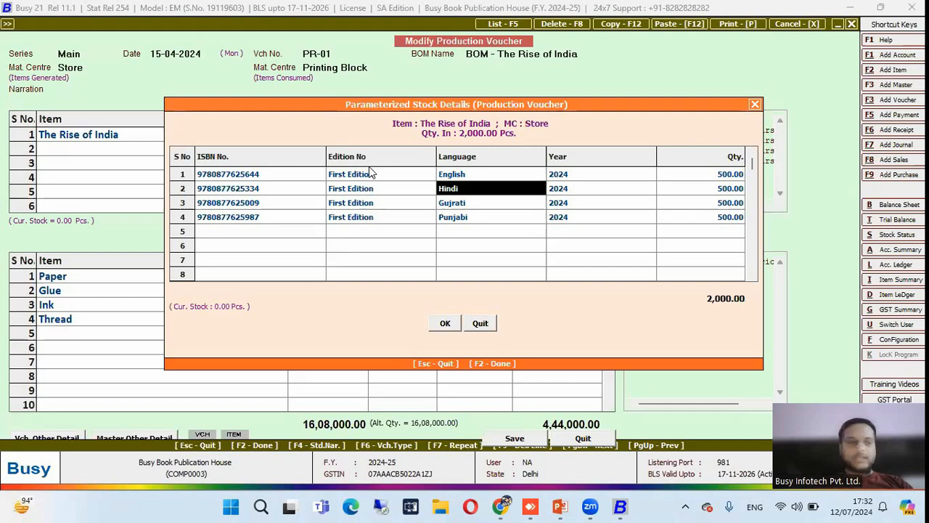
Browse the available languages for the Hindi stock row and keep Hindi
key(Return)
key(Down)
key(Down)
key(Down)
key(Down)
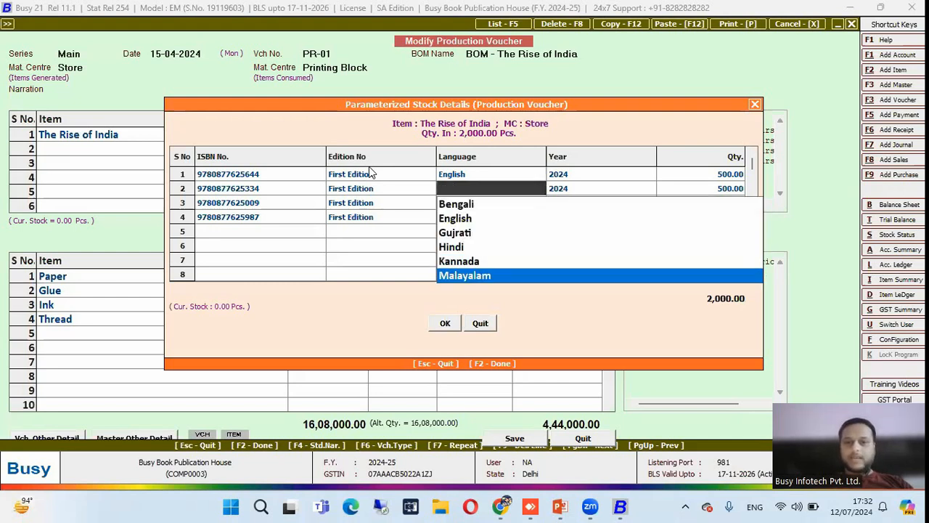
key(Up)
key(Up)
key(Down)
key(Down)
key(Up)
key(Up)
key(Up)
key(Up)
key(Up)
key(Down)
key(Return)
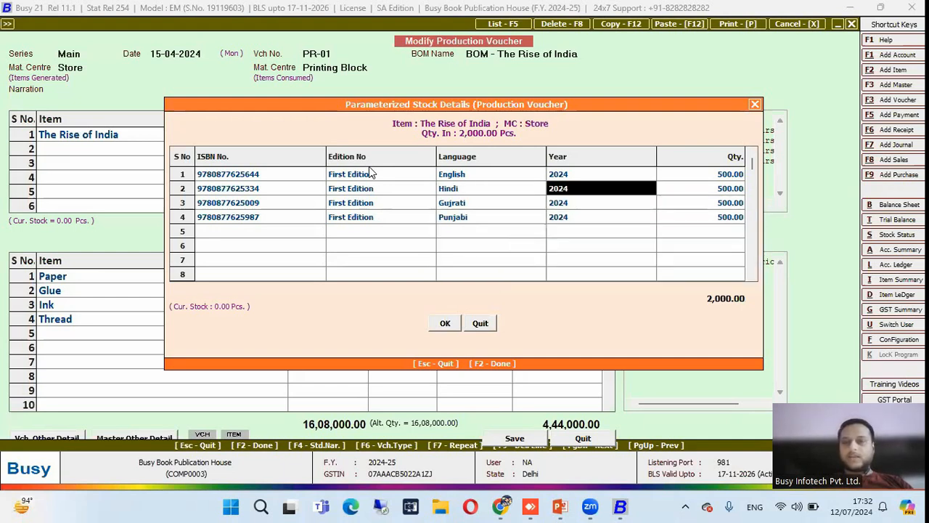
key(Return)
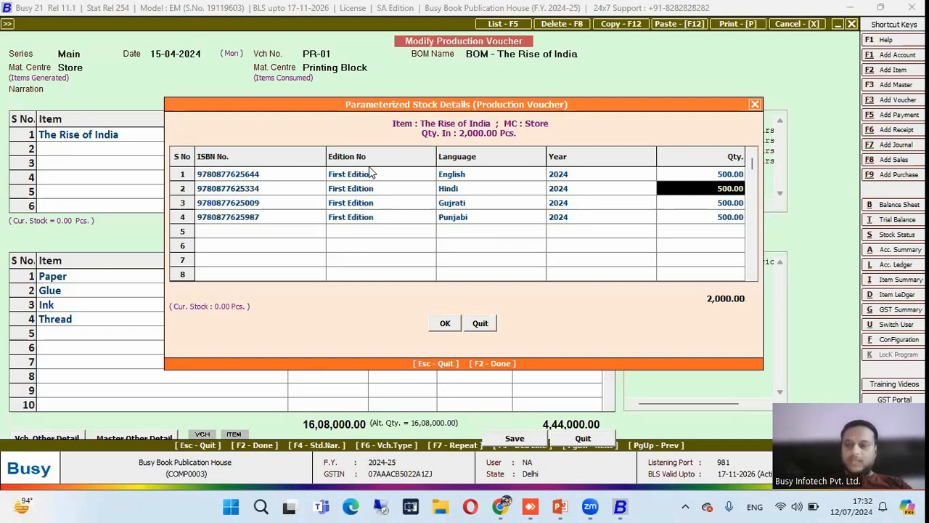
Close the parameterized stock details and production voucher PR-01, and leave the list of production vouchers
key(F2)
key(Left)
key(Left)
key(Left)
key(Return)
key(Return)
key(Return)
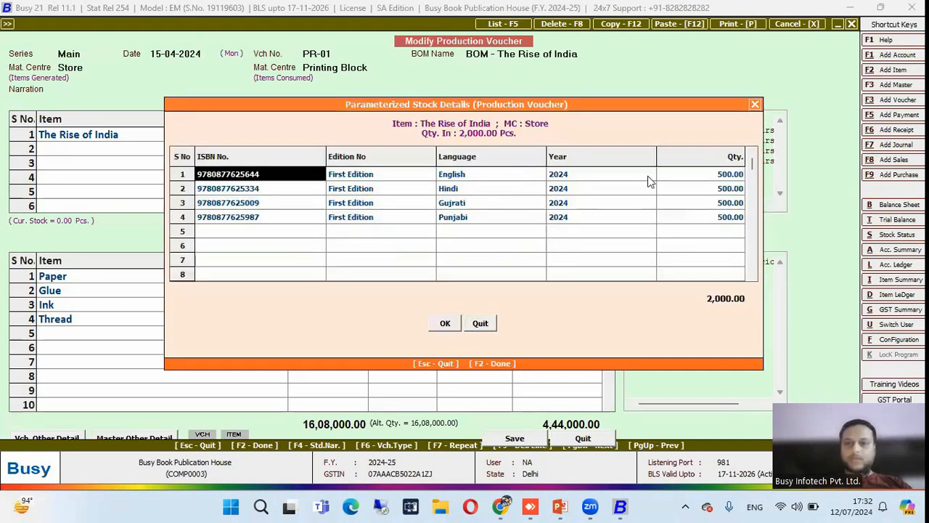
key(F2)
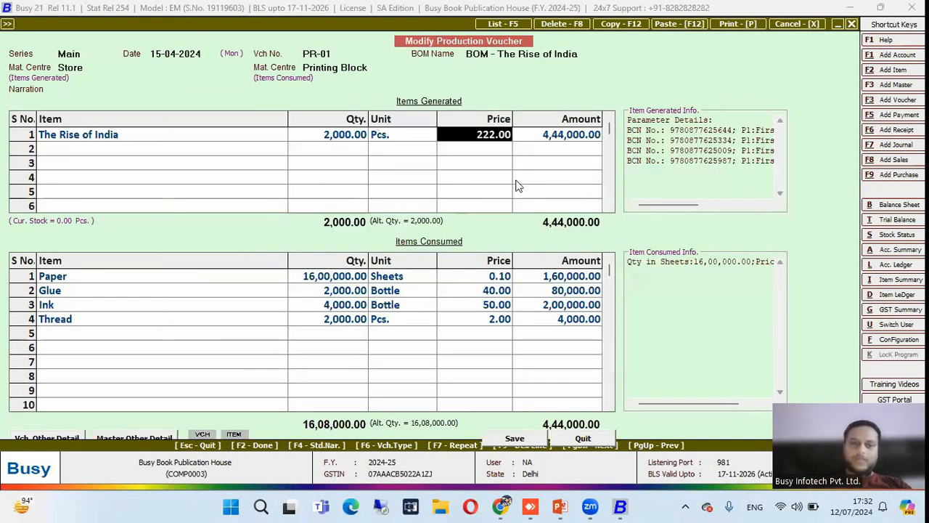
key(F2)
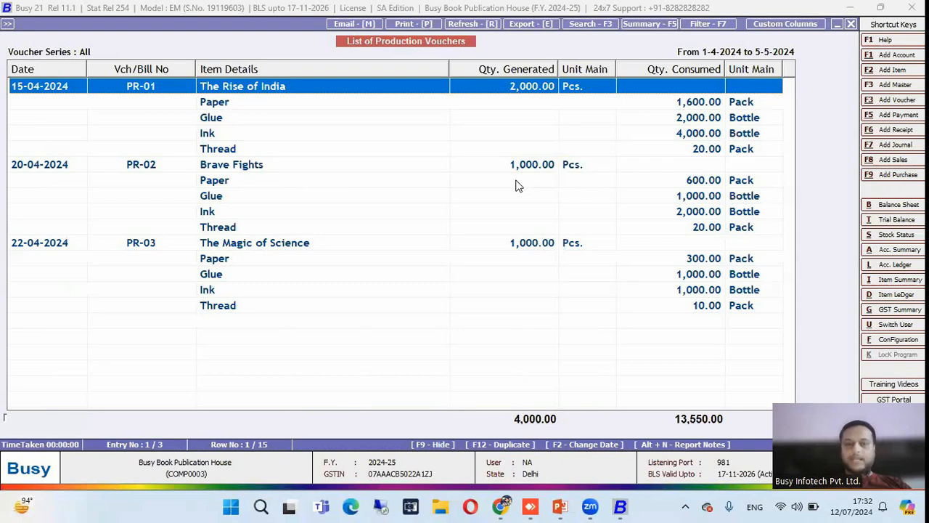
key(Escape)
key(Escape)
key(Escape)
key(Escape)
Open the cash sales voucher dated 02-05-2024 for The Rise of India and display the ISBN choices in its parameterized stock details
key(Up)
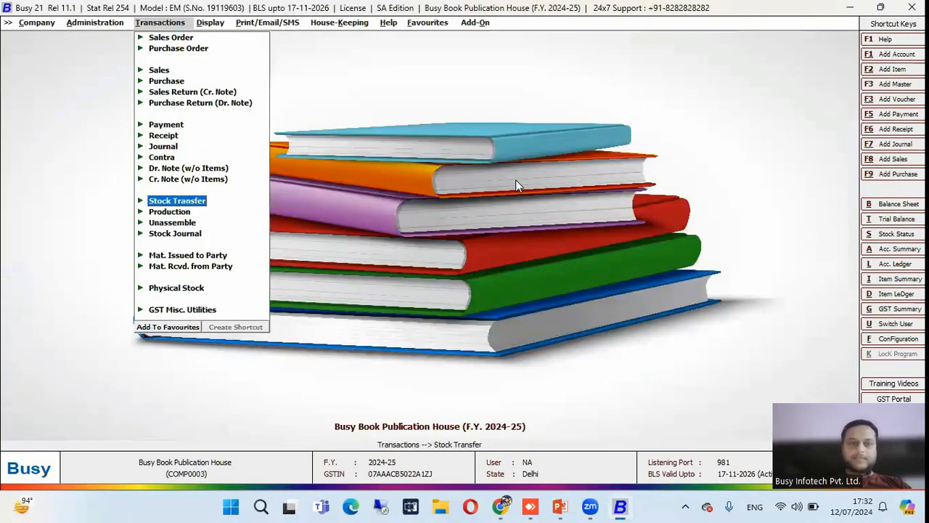
key(Up)
key(Up)
key(Up)
key(Up)
key(Up)
key(Up)
key(Up)
key(Up)
key(Up)
key(Up)
key(Return)
key(Down)
key(Return)
key(Return)
key(Return)
key(Return)
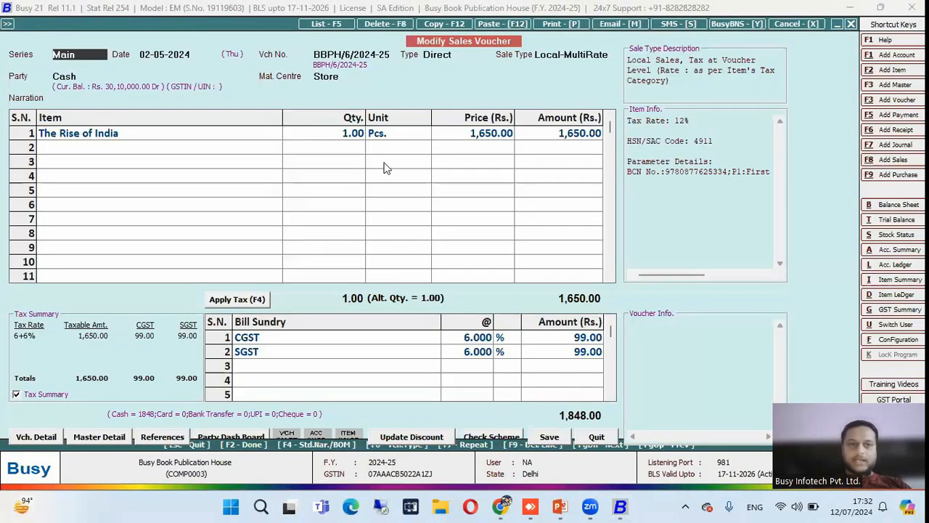
key(Return)
key(Return)
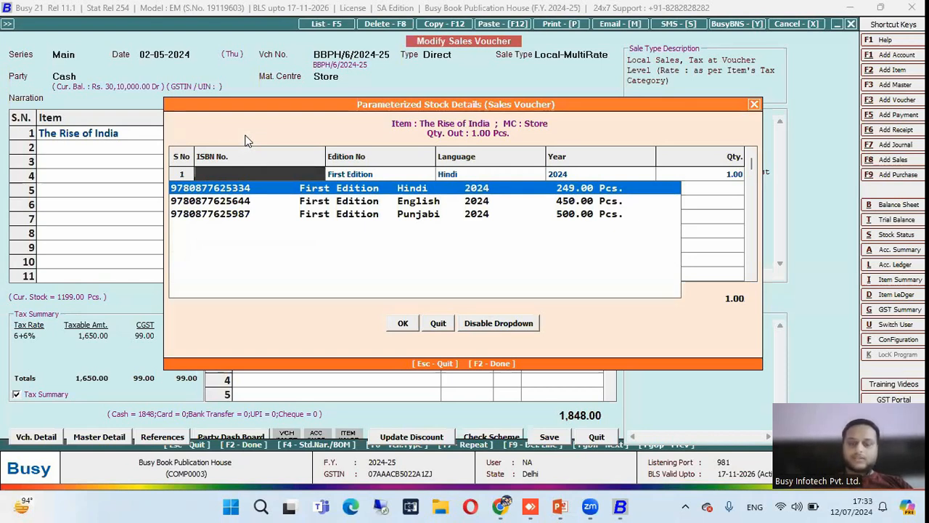
Look through the Hindi, English and Punjabi ISBN entries and leave the stock details without choosing another one
key(Down)
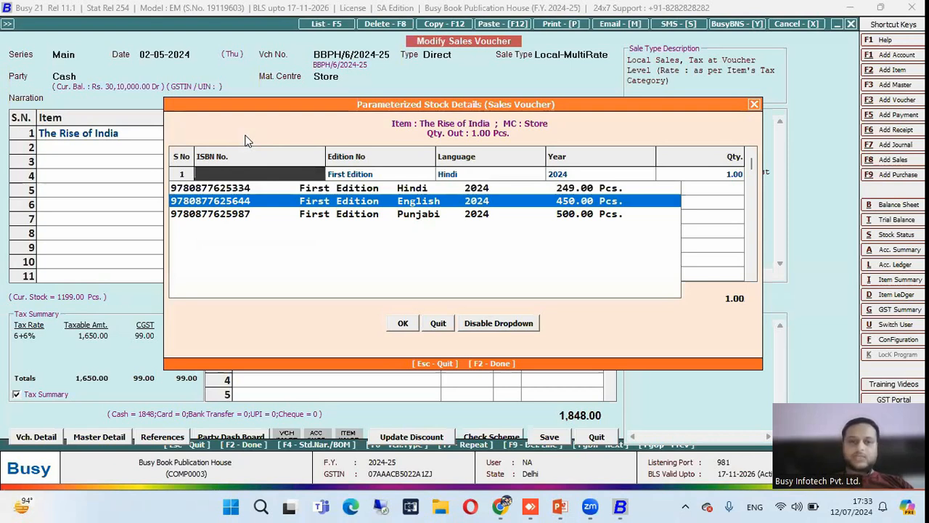
key(Down)
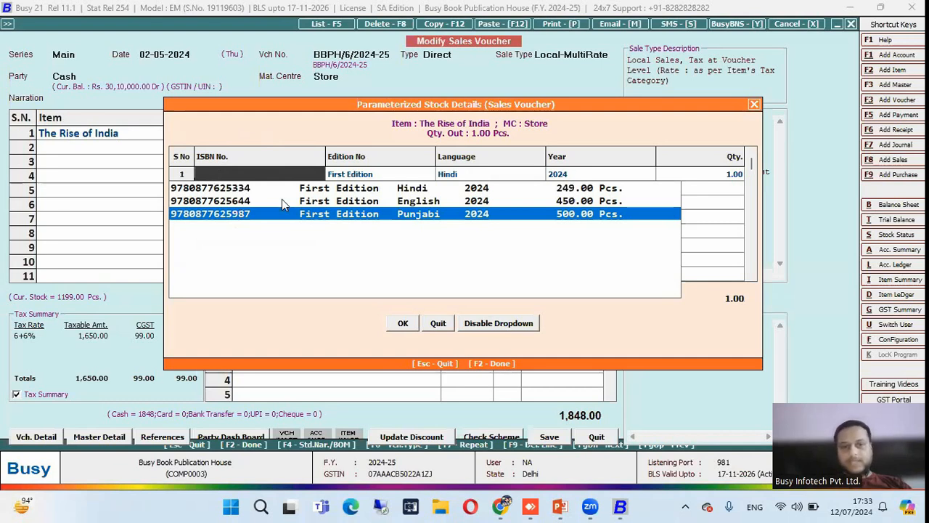
key(Escape)
key(Escape)
key(Escape)
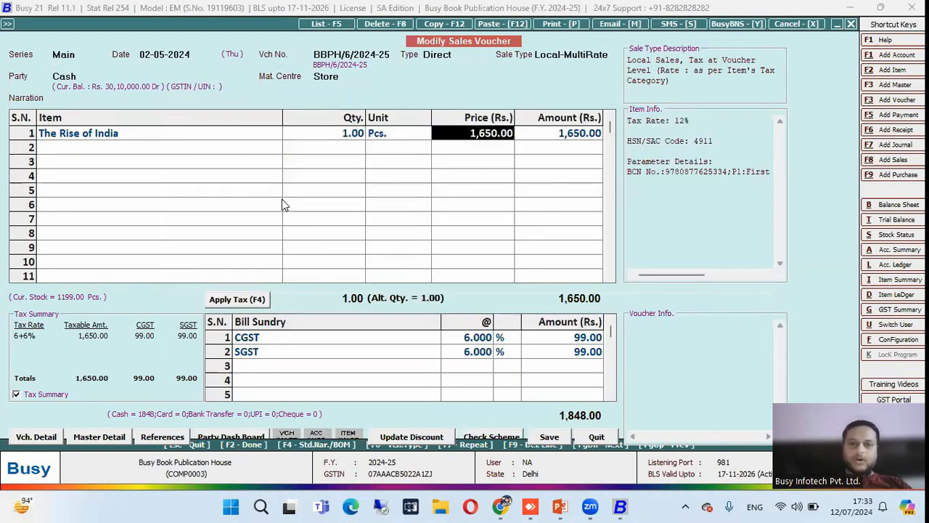
Open item barcode printing for production voucher PR-01 with the BCN format and show the item details of The Rise of India
key(Down)
key(Down)
key(Down)
key(Down)
key(Down)
key(Down)
key(Down)
key(Down)
key(Down)
key(Down)
key(Up)
key(Return)
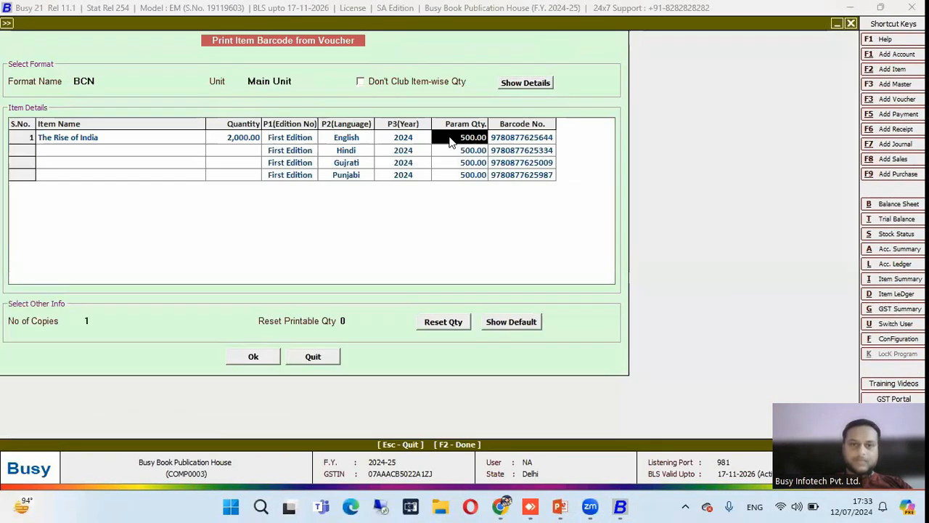
Set the barcode quantity to 1 for each of the English, Hindi, Gujrati and Punjabi rows and accept the item details
text(1)
key(Return)
key(Return)
text(1)
key(Return)
key(Return)
text(1)
key(Return)
key(Return)
text(1)
key(Return)
click(249, 356)
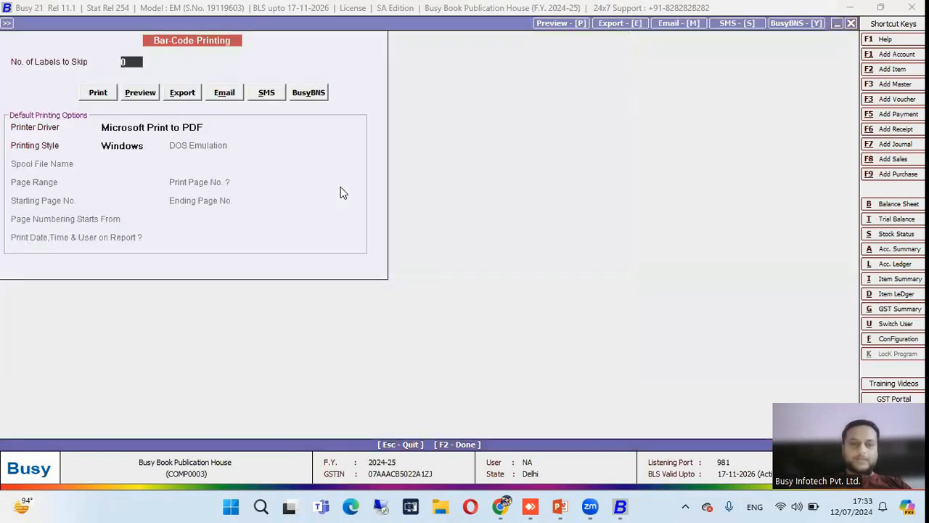
Preview the barcode labels at 150% zoom, and close the preview, barcode printing and production voucher
click(140, 91)
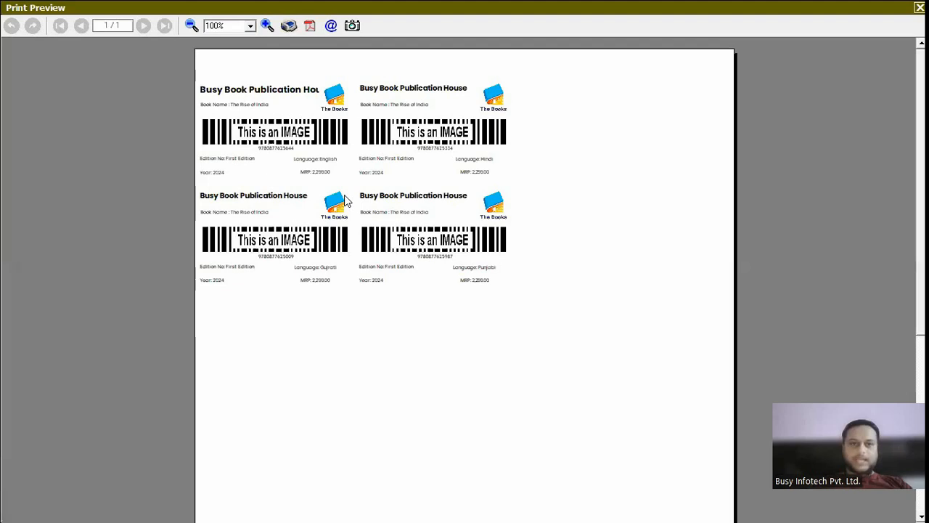
click(267, 25)
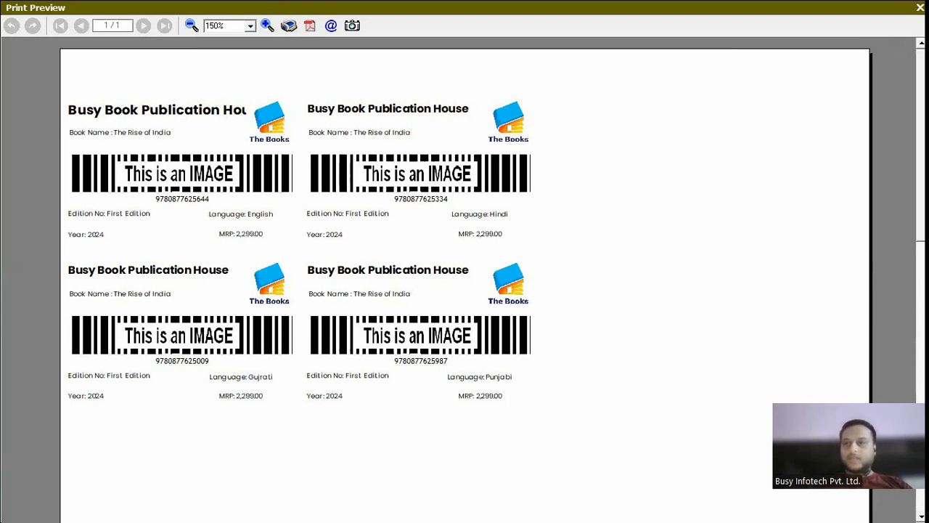
click(919, 8)
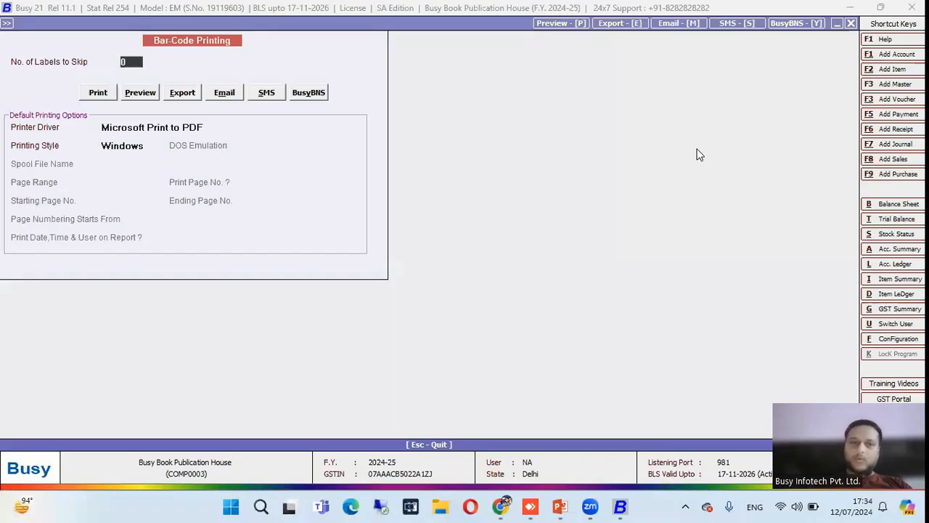
key(Escape)
key(Escape)
key(Escape)
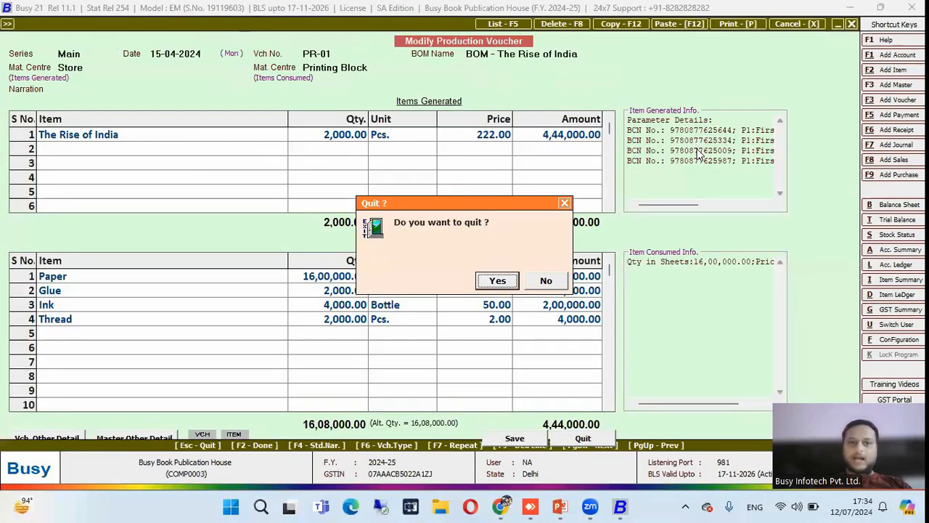
key(Return)
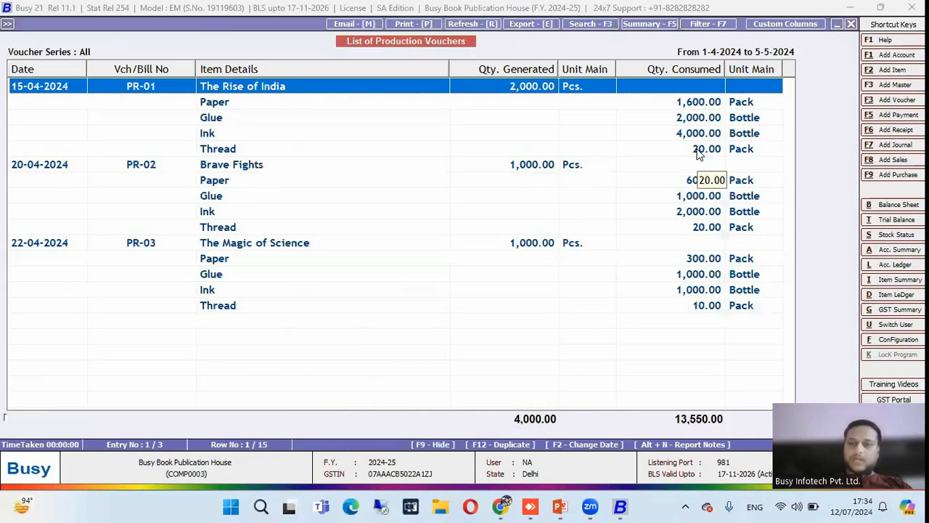
key(Escape)
key(Escape)
key(Escape)
key(Escape)
key(Escape)
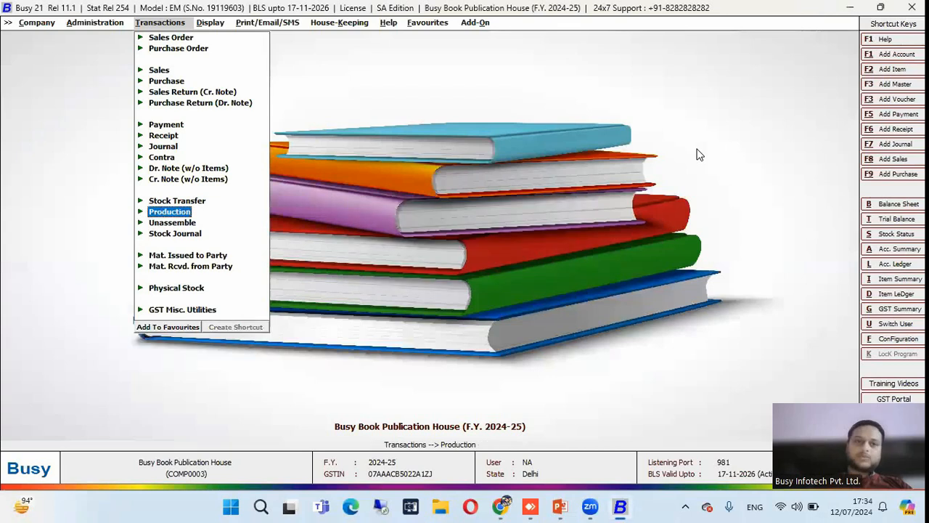
Display the Parameterized Stock Status report for all items and all material centres as on 05-05-2024
key(Right)
key(Down)
key(Down)
key(Up)
key(Up)
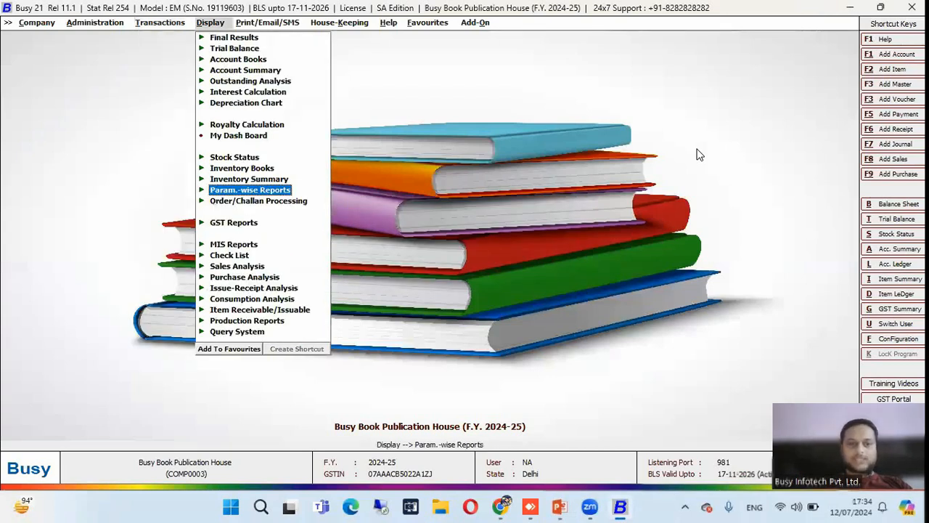
key(Return)
key(Return)
key(Down)
key(Up)
key(Return)
key(Return)
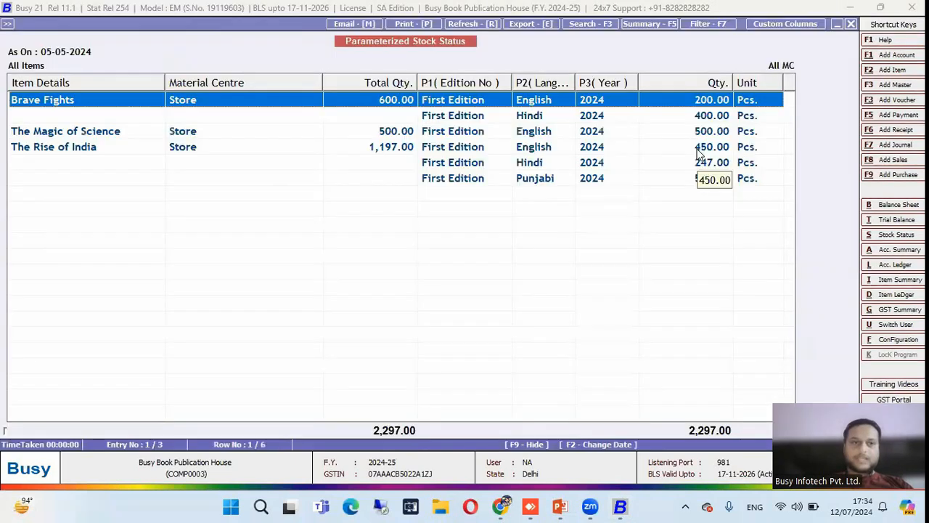
Examine the English, Hindi and Punjabi stock rows of The Rise of India
key(Down)
key(Down)
key(Down)
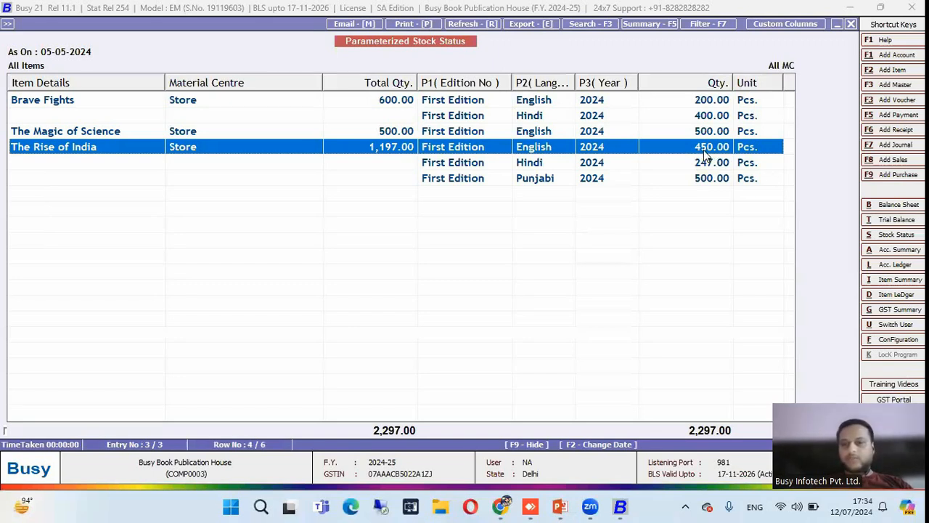
key(Down)
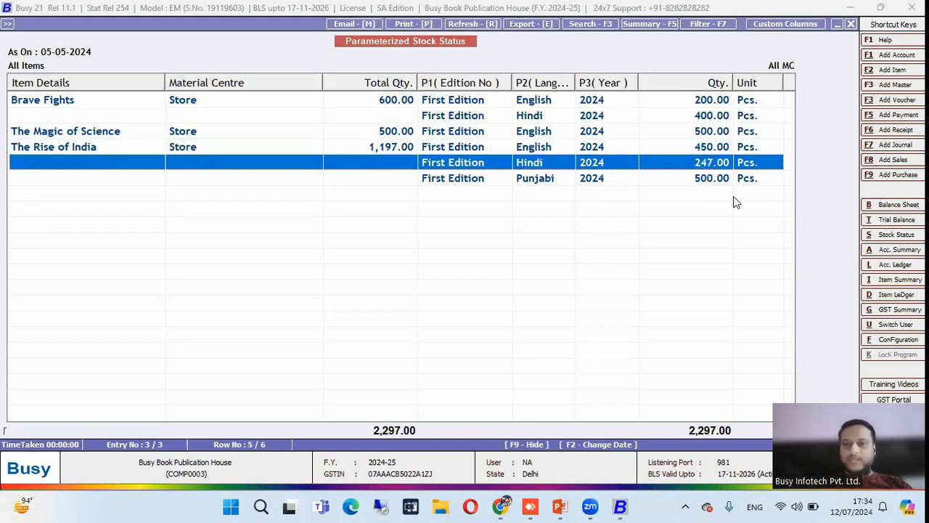
key(Down)
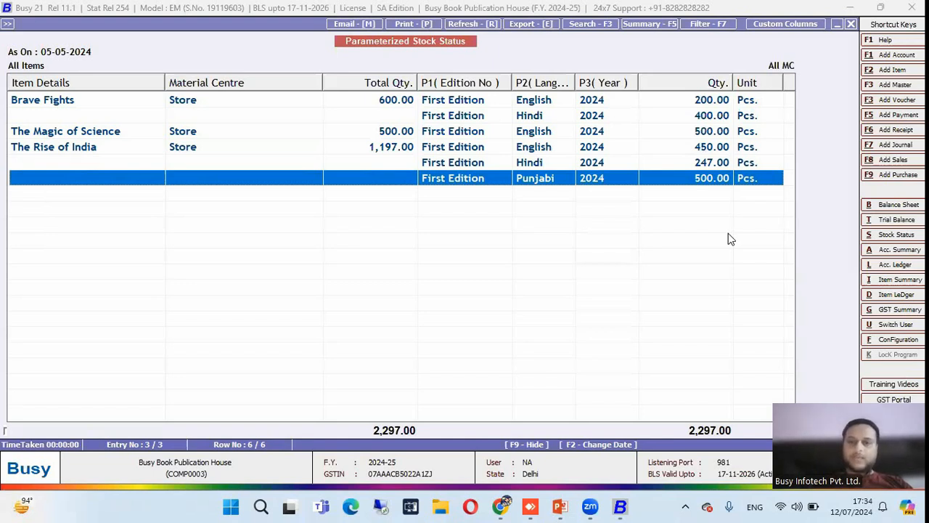
Summarize the parameterized stock report at a single level on P2(Language)
key(F5)
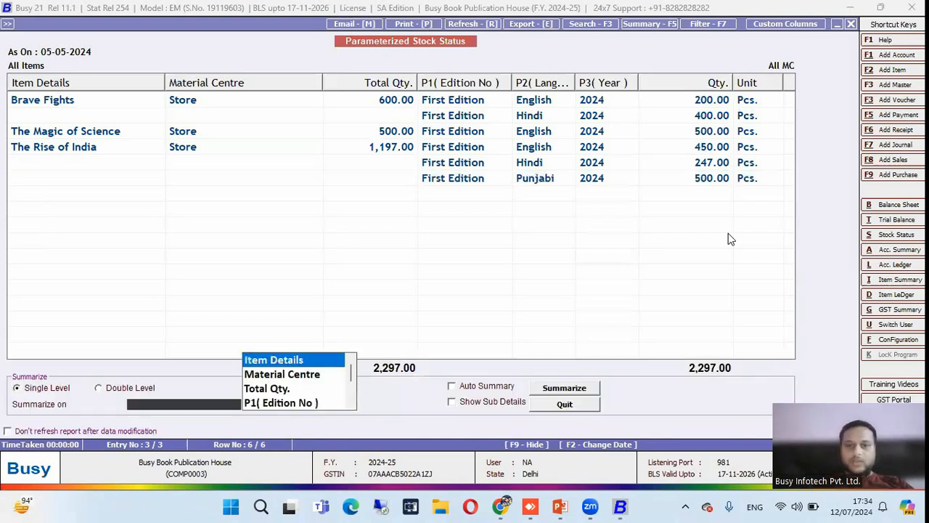
key(Down)
key(Down)
key(Down)
key(Down)
key(Down)
key(Up)
key(Return)
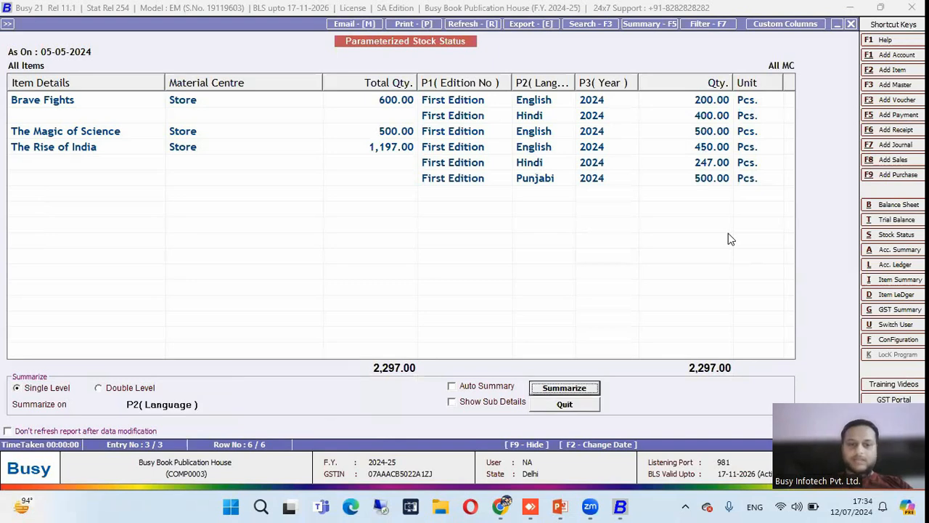
key(Return)
Expand the Hindi and English groups to examine their books, and close the language summary
key(Down)
key(Return)
key(Down)
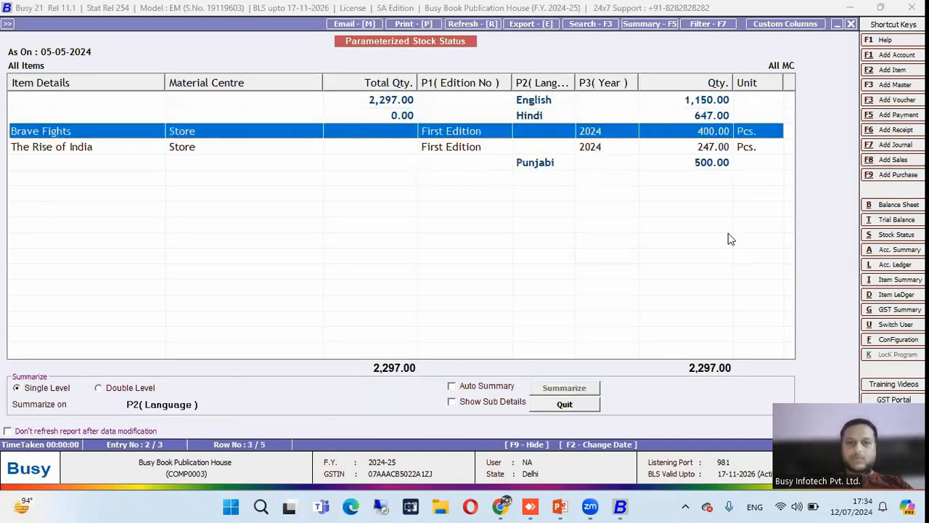
key(Up)
key(Up)
key(Return)
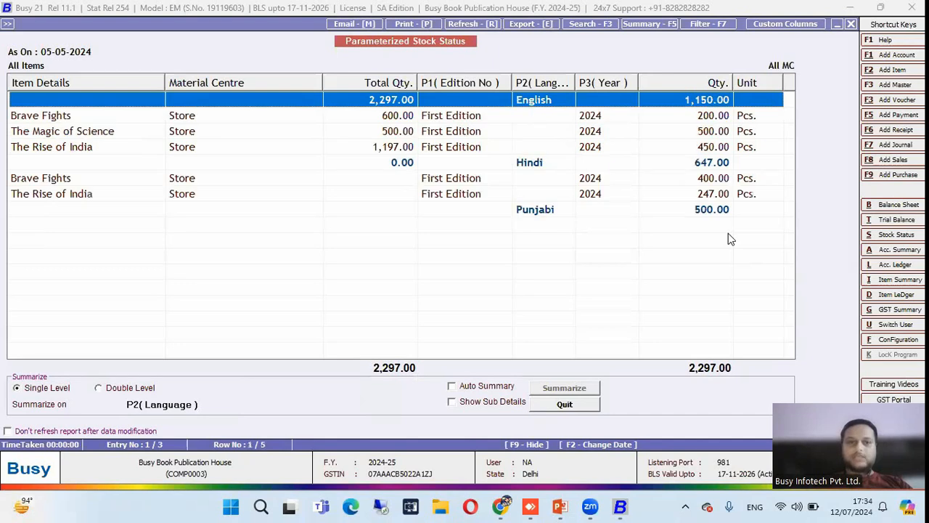
key(Down)
key(shift+Down)
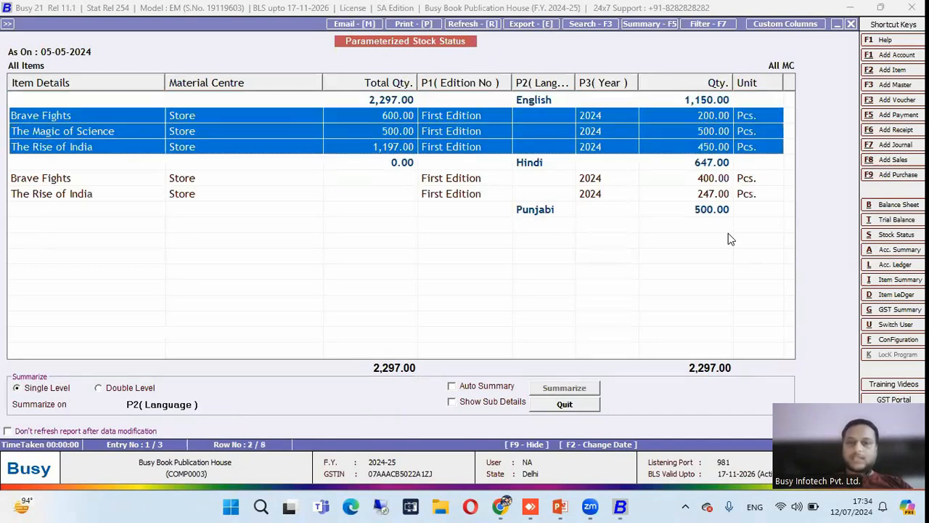
key(Escape)
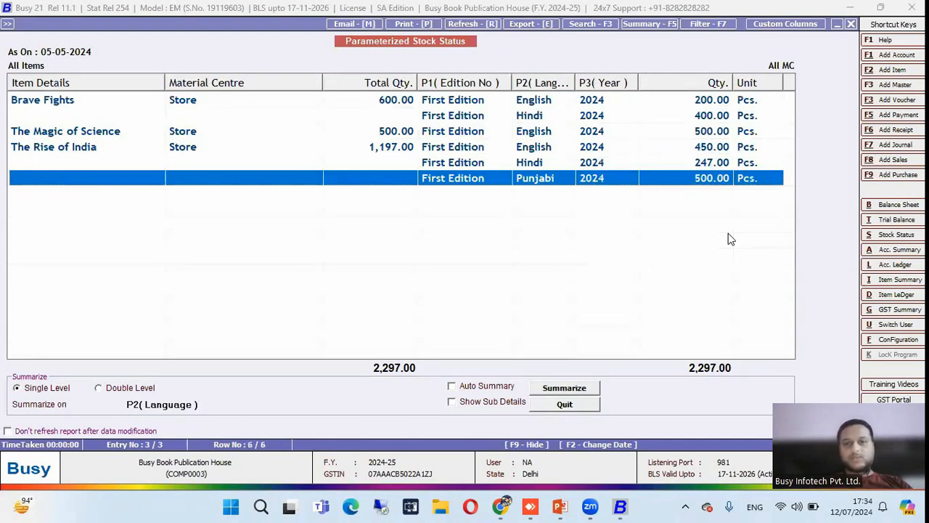
key(F9)
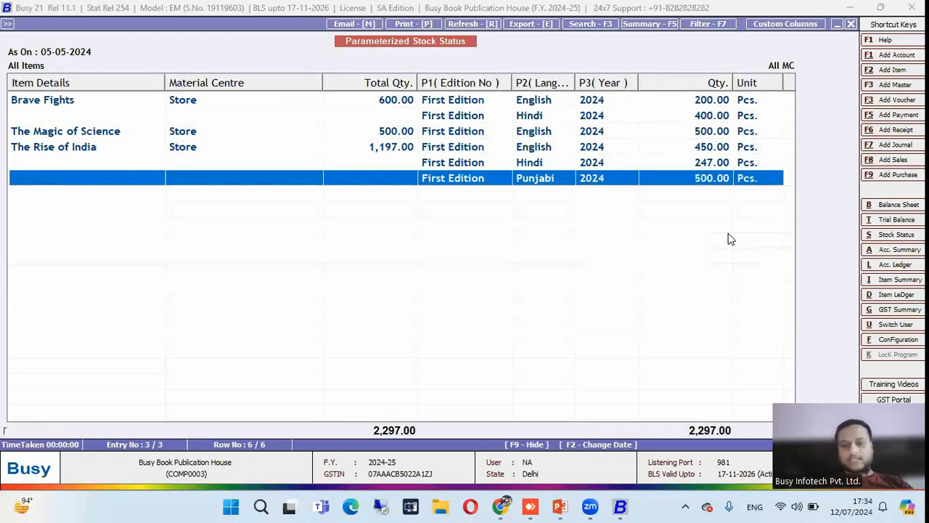
key(alt+Tab)
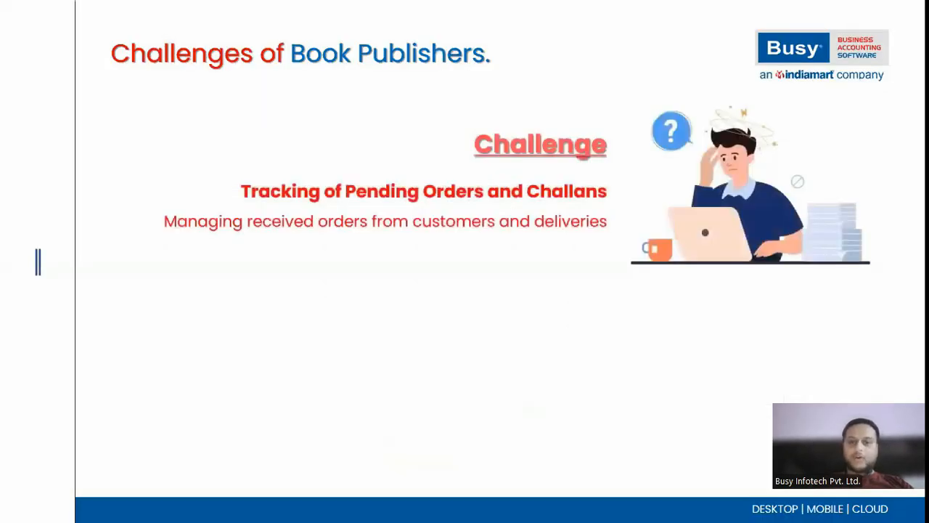
key(alt+Tab)
key(alt+Tab)
key(Right)
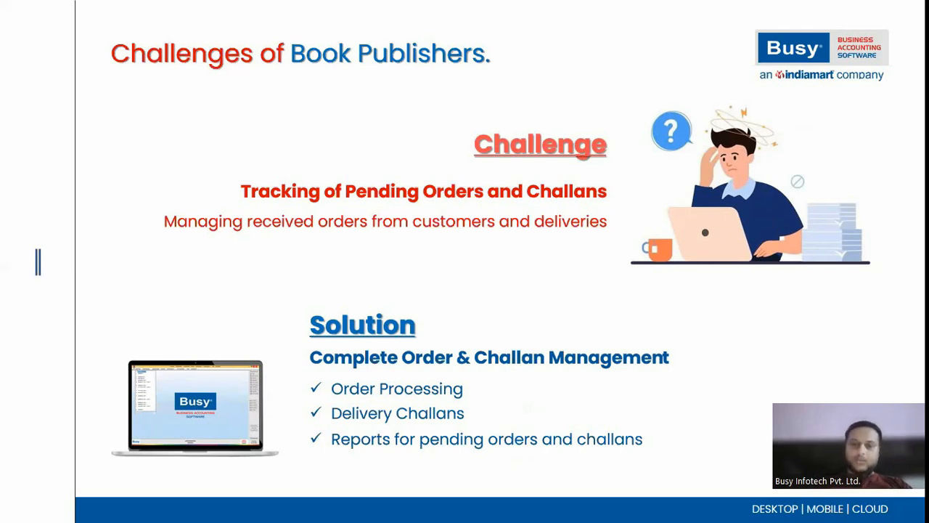
key(alt+Tab)
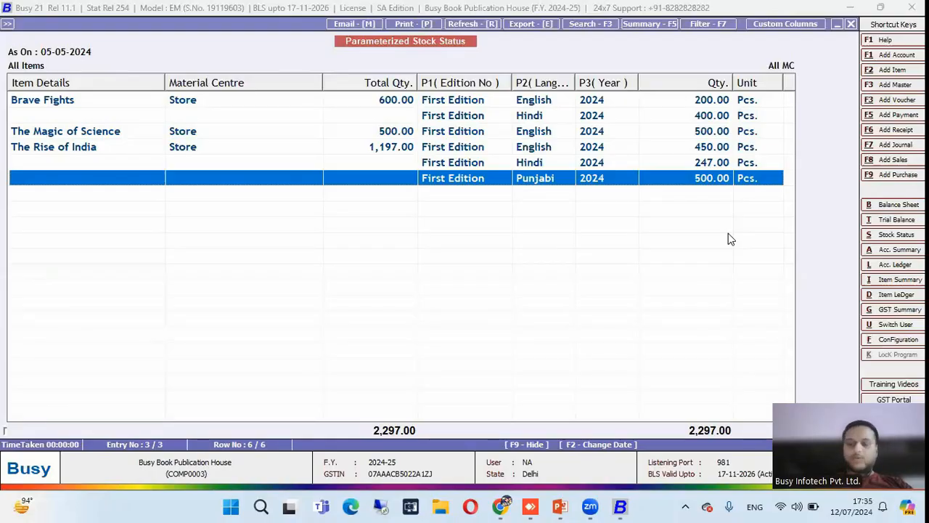
Leave the stock reports and start a new sales order voucher
key(Escape)
key(Escape)
key(Left)
key(Up)
key(Up)
key(Up)
key(Up)
key(Up)
key(Up)
key(Up)
key(Up)
key(Up)
key(Up)
key(Up)
key(Up)
key(Up)
key(Up)
key(Down)
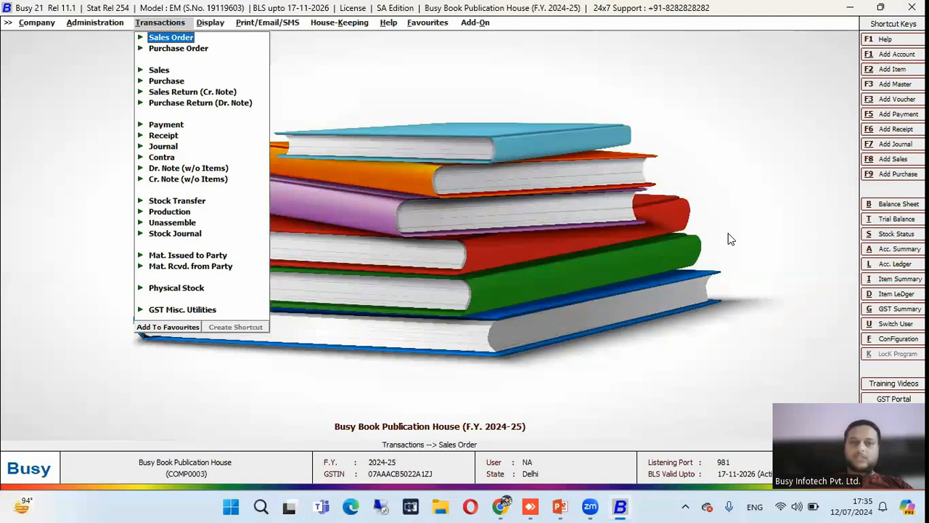
key(Return)
key(Return)
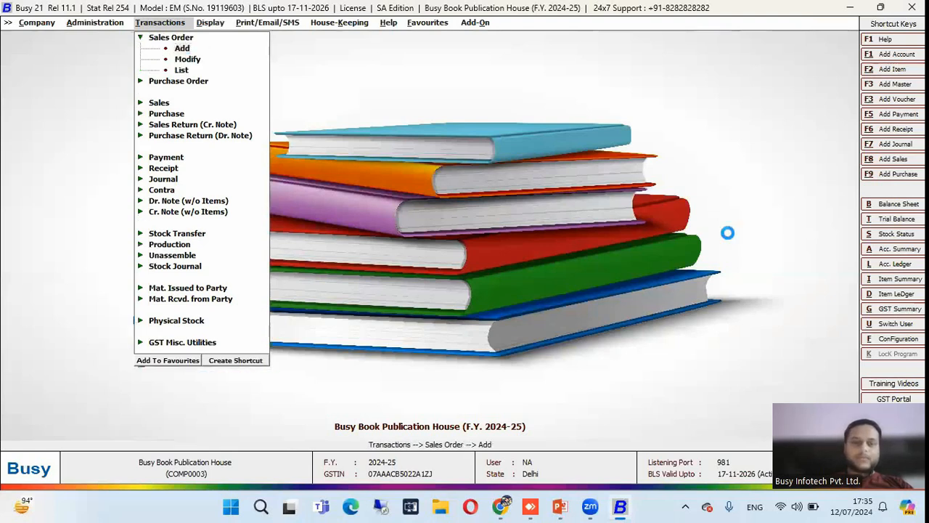
key(Return)
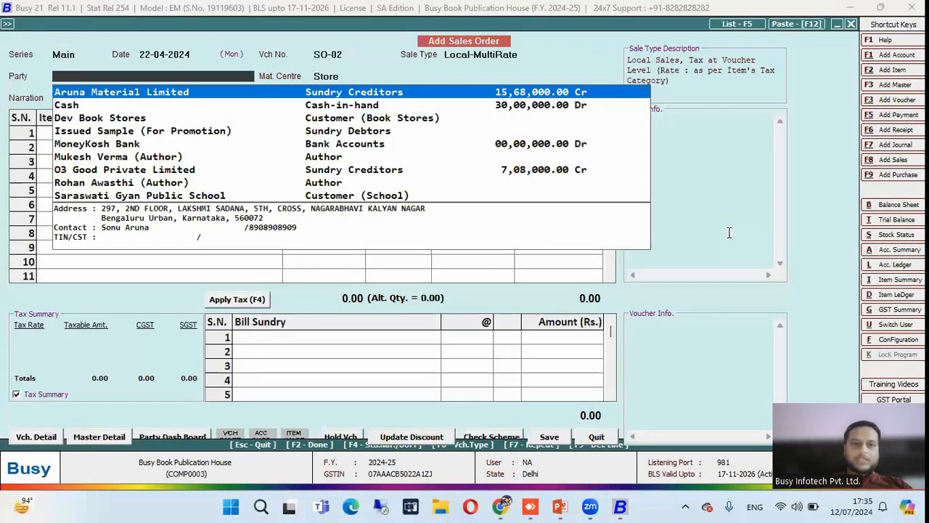
Set Dev Book Stores as the sales order's party and keep Store as the material centre
key(Down)
key(Down)
key(Down)
key(Down)
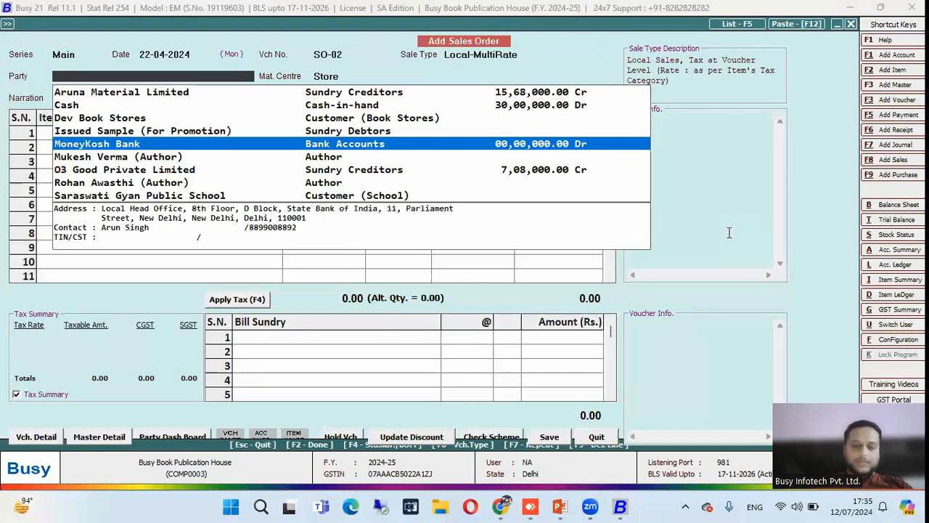
text(book)
key(Return)
key(Return)
key(Return)
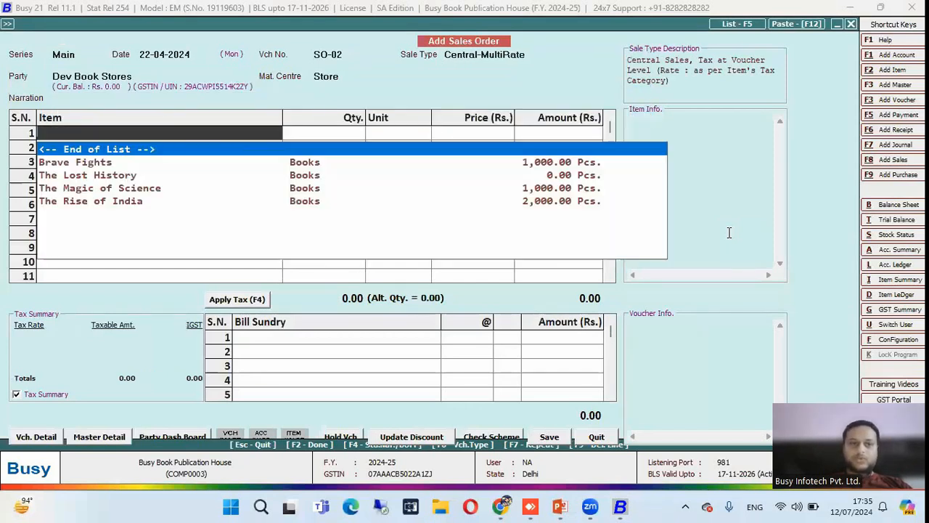
Add The Rise of India to the sales order with a quantity of 100 pieces at 1,320.00 each
key(Down)
key(Down)
key(Down)
key(Down)
key(Return)
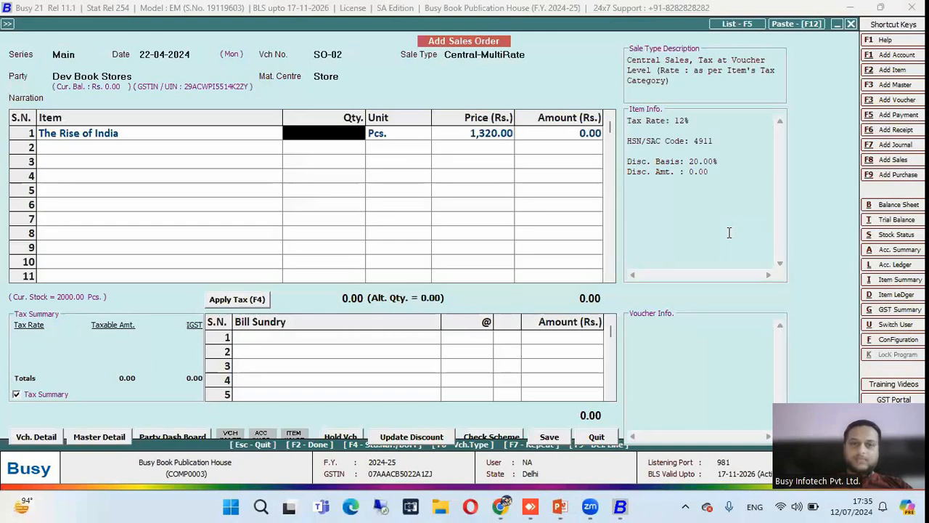
text(100)
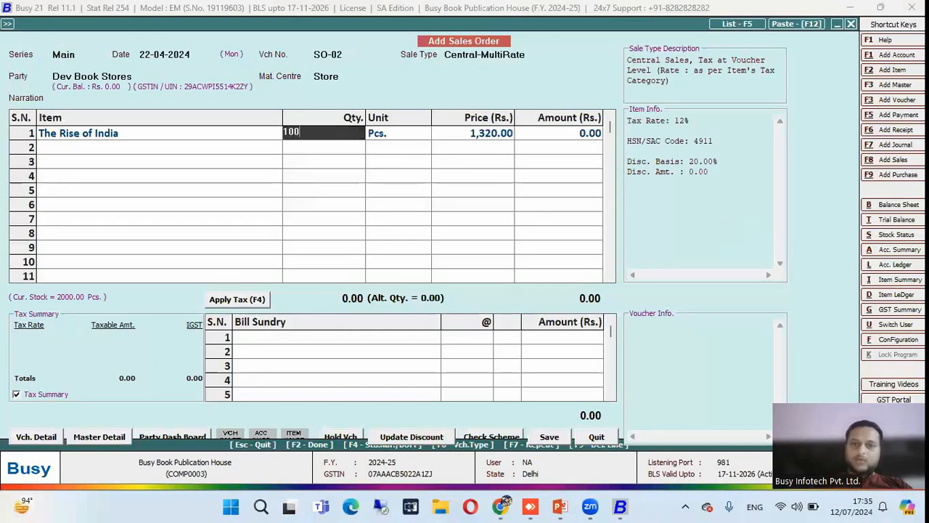
key(Return)
key(Return)
key(Return)
key(Return)
Split the 100 First Edition 2024 copies into 20 English, 50 Hindi and 30 Punjabi
key(Left)
key(Left)
key(Left)
key(space)
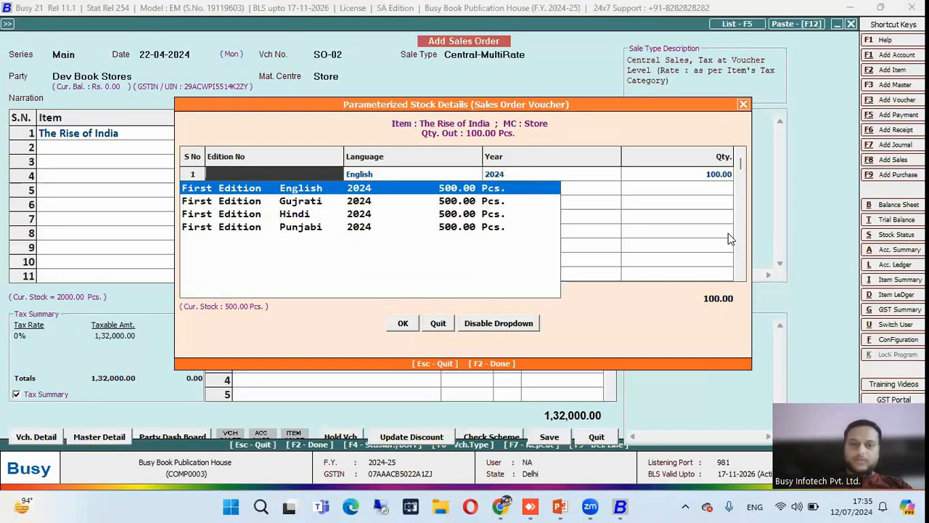
key(Return)
key(Return)
key(Return)
text(20)
key(Return)
key(Down)
key(Return)
key(Return)
text(50)
key(Return)
key(Down)
key(Return)
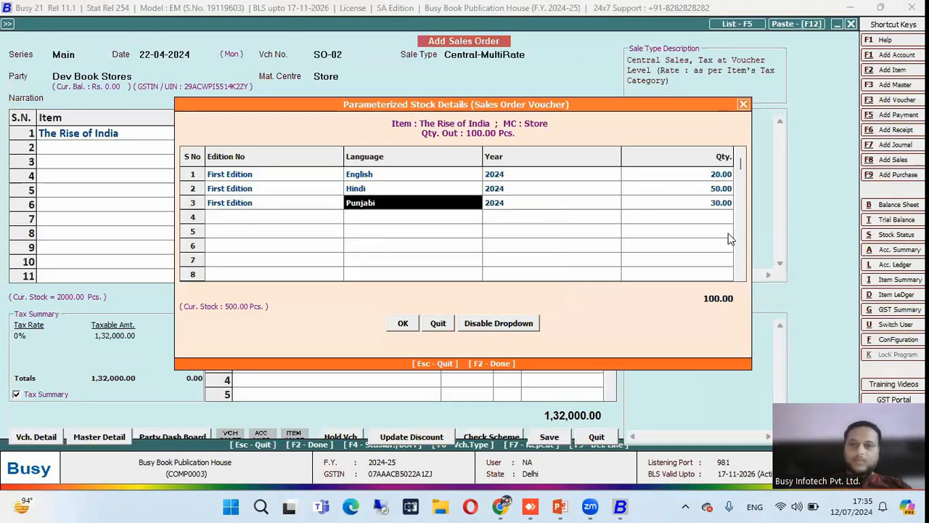
key(Return)
key(Return)
key(Return)
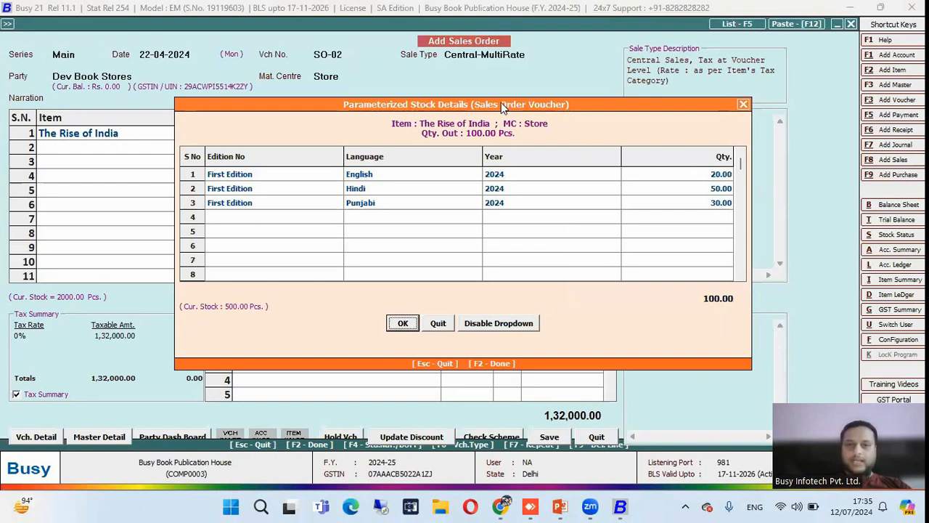
Review the English, Hindi and Punjabi rows of the parameterized stock details and accept them
drag(501, 102, 446, 159)
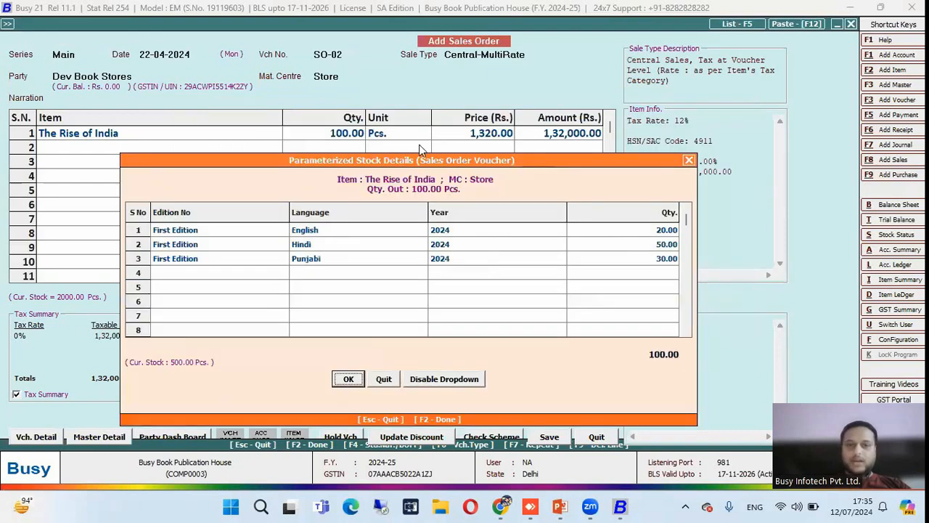
click(327, 230)
click(319, 246)
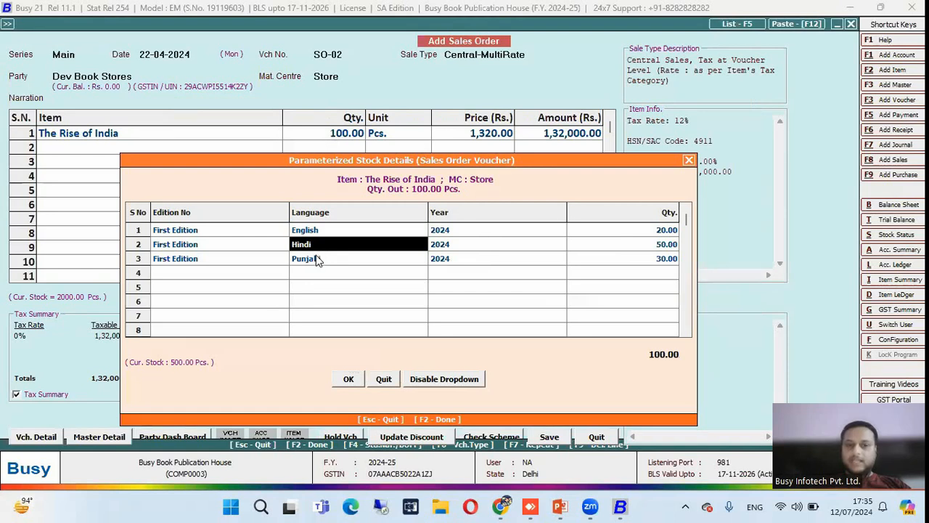
click(318, 260)
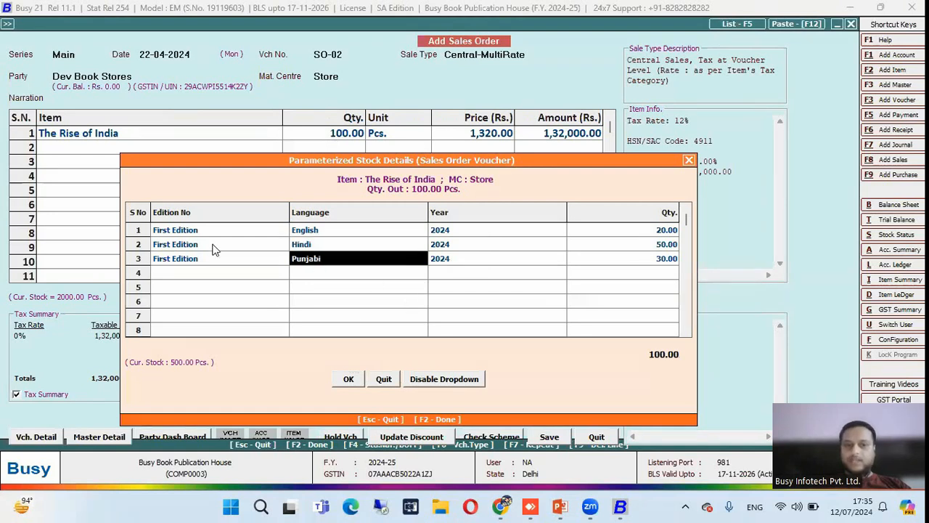
click(352, 381)
Accept the 1,650.00 price with 20% discount for the book and finish the item entry
key(Return)
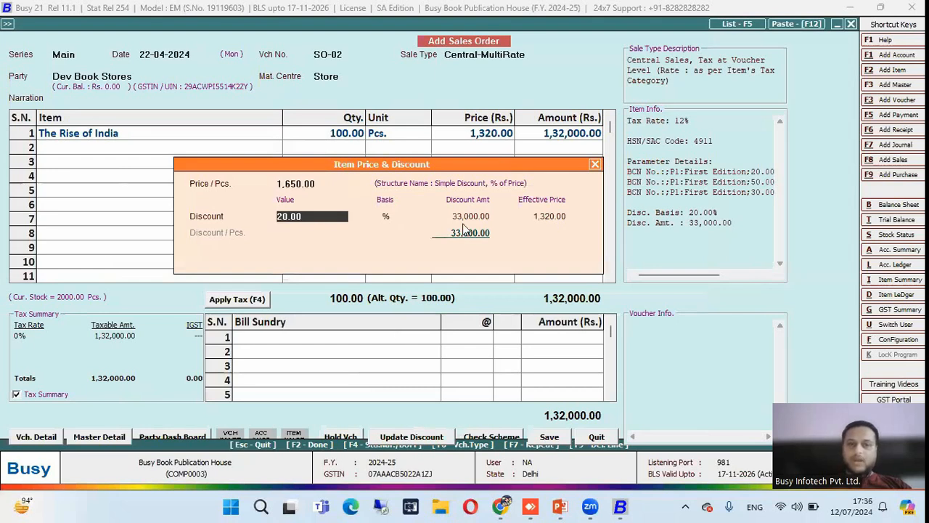
key(Return)
key(Return)
key(Return)
key(Return)
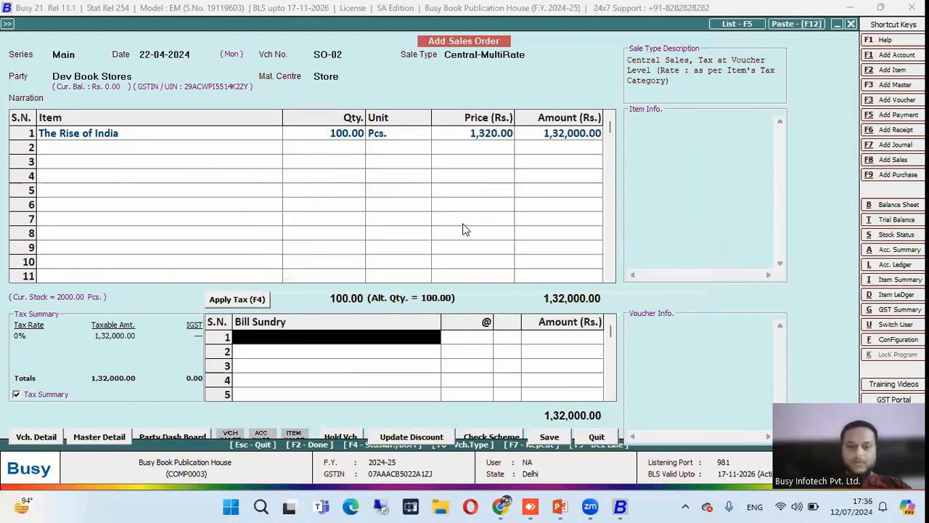
Apply tax to the sales order and save it
key(F4)
key(Return)
key(Return)
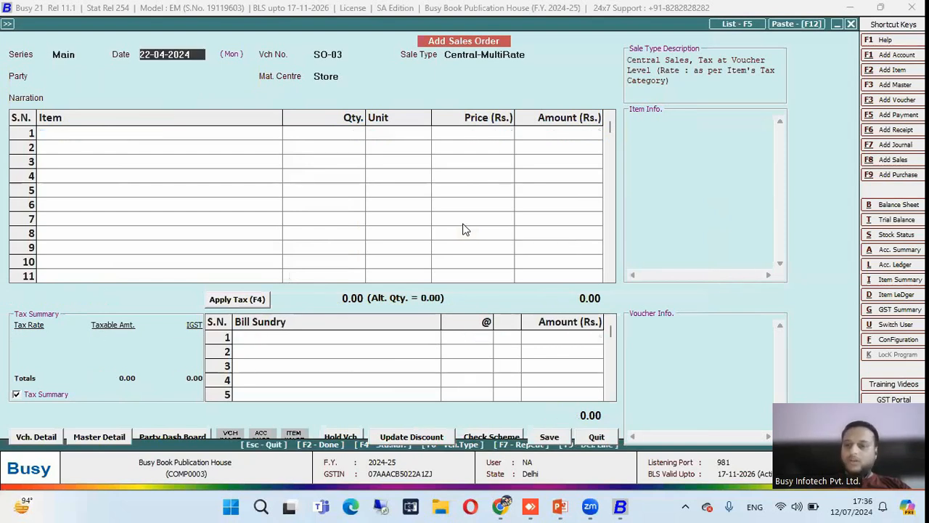
Leave sales order entry and open the item-wise pending sales orders report
key(Escape)
key(Return)
key(Escape)
key(Right)
key(Down)
key(Left)
key(Left)
key(Up)
key(Down)
key(Down)
key(Right)
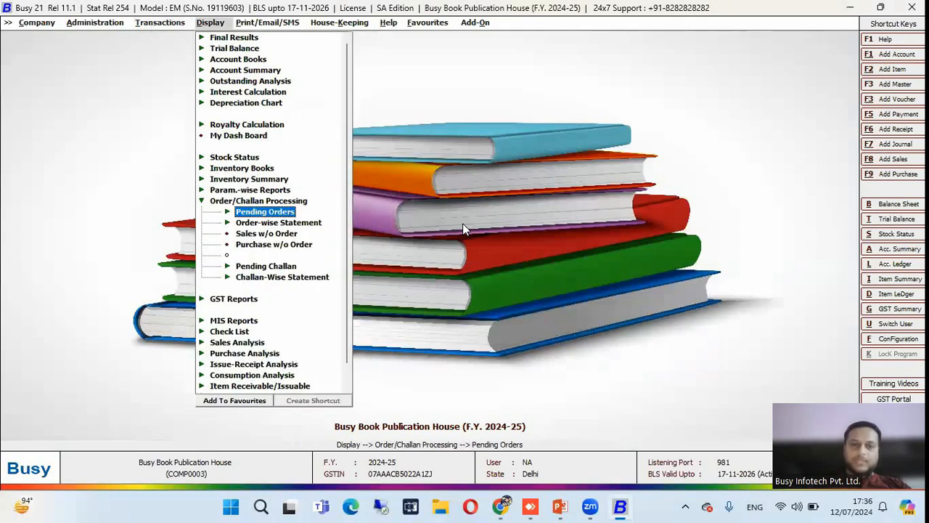
key(Right)
key(Down)
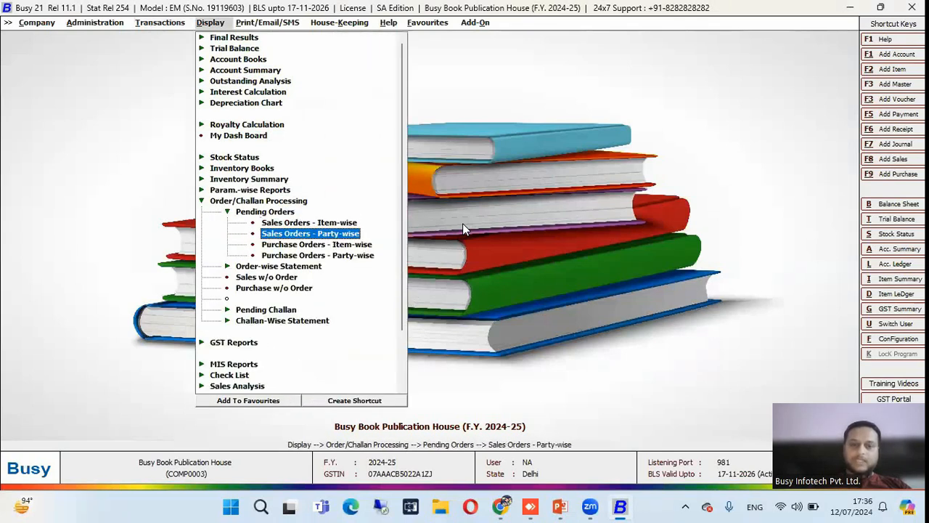
key(Up)
key(Return)
key(Return)
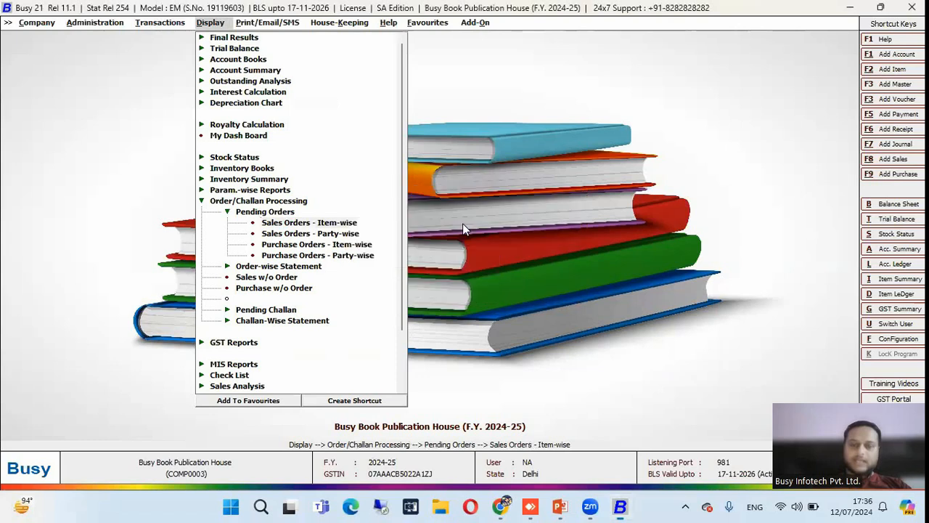
Display the pending sales orders for The Rise of India across all material centres as on 05-05-2024, and close the report
key(Return)
key(Return)
text(th)
key(Return)
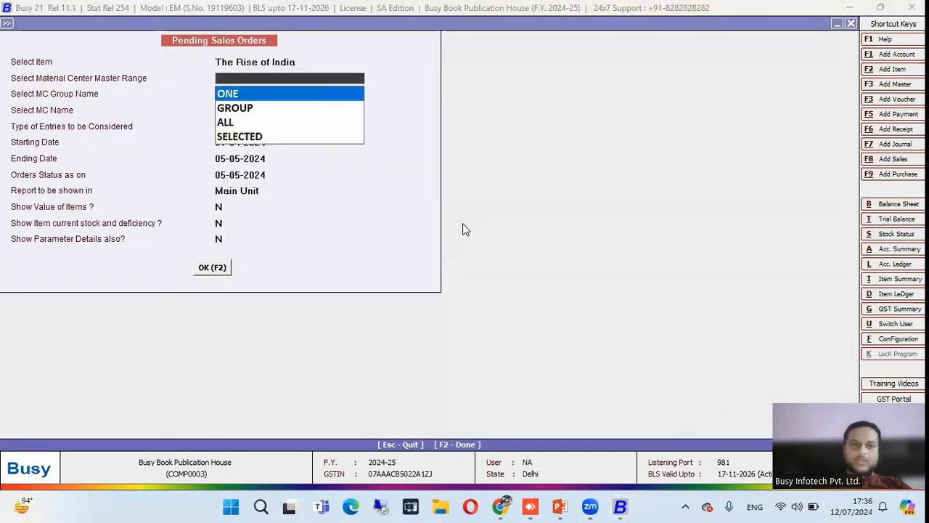
key(Return)
key(Return)
key(Return)
key(Up)
key(Up)
key(Up)
key(Down)
key(Down)
key(Return)
key(Return)
key(F2)
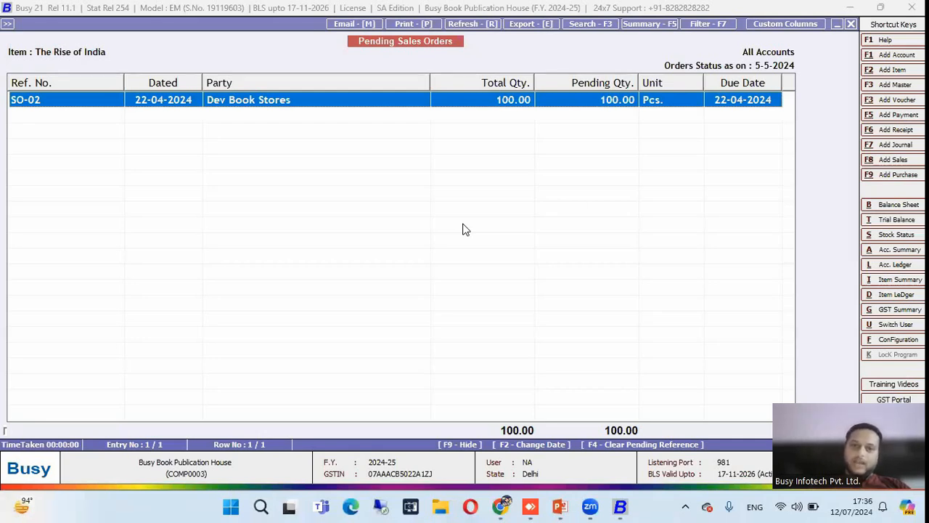
key(Escape)
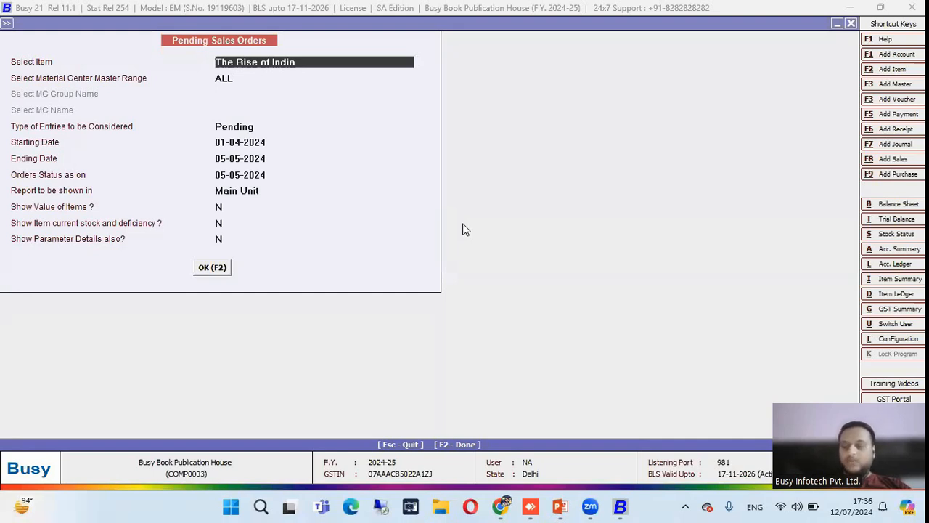
key(Escape)
key(Escape)
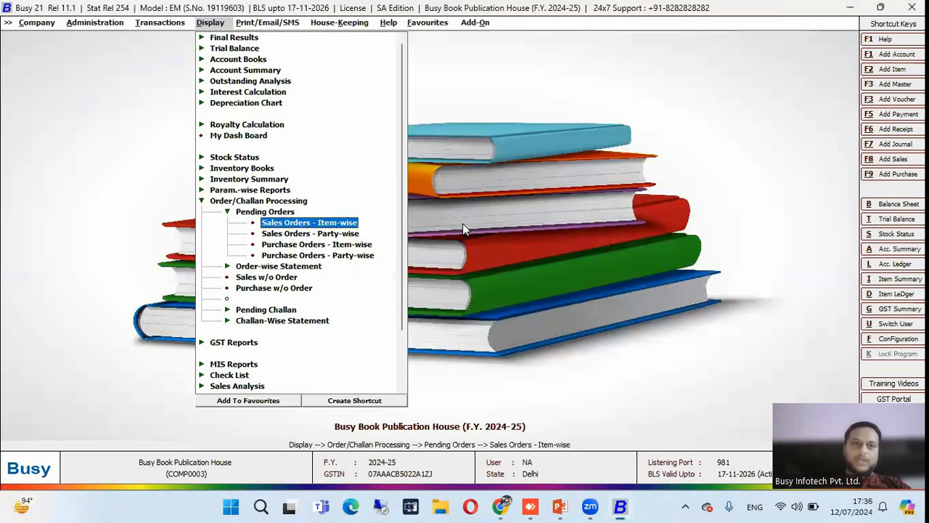
key(Left)
key(Down)
key(Down)
key(Return)
key(Return)
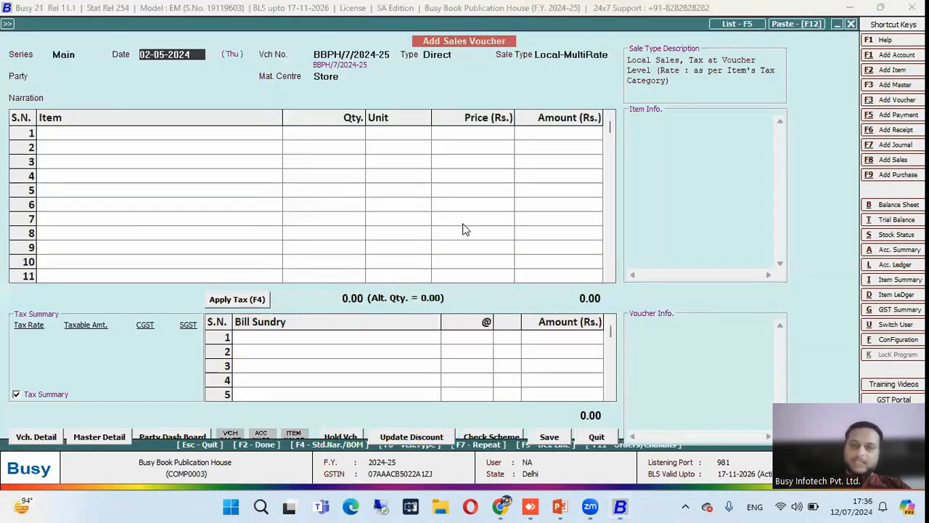
key(Escape)
key(Escape)
Start a new Material Issued to Party voucher
key(Up)
key(Up)
key(Up)
key(Up)
key(Up)
key(Up)
key(Up)
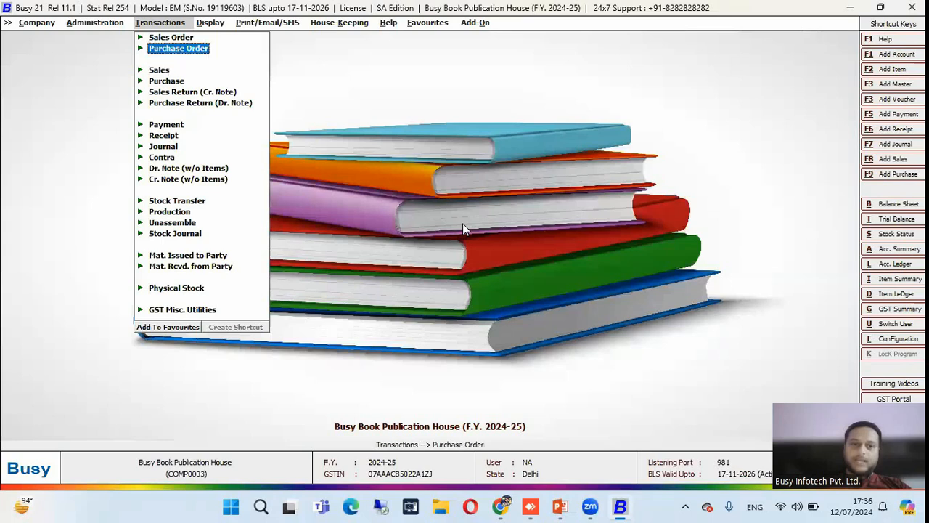
key(Down)
key(Return)
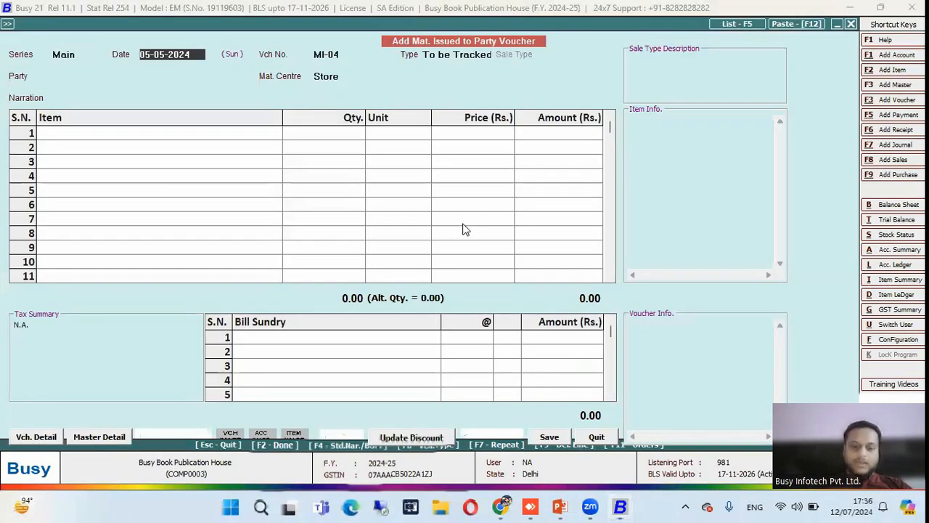
Date the material issue voucher 06-05-2024 and set its type to Sale Challan
text(6)
key(Return)
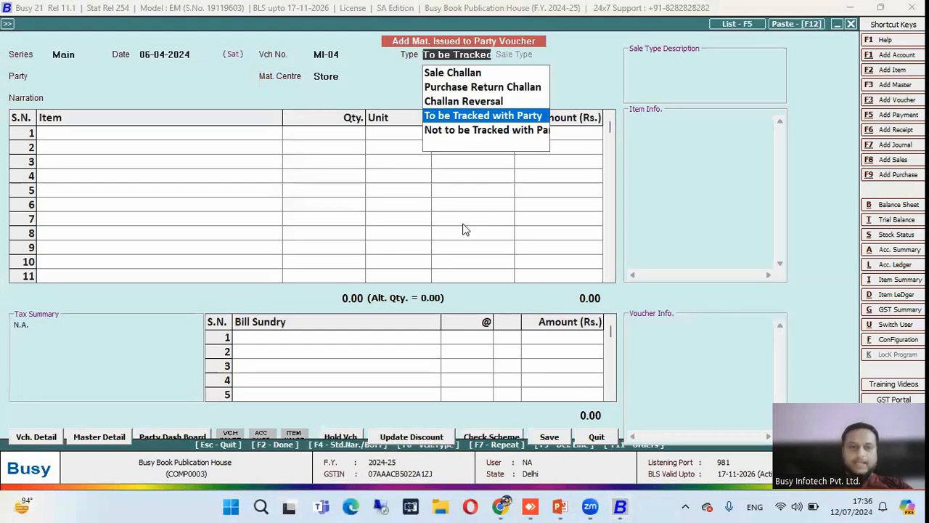
key(Up)
key(Up)
key(Up)
key(Return)
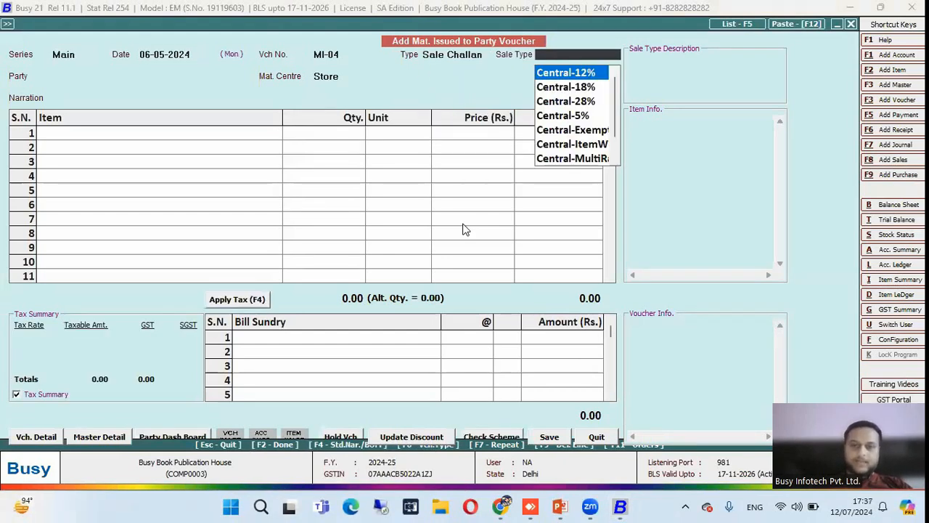
key(Return)
Set Dev Book Stores as the challan's party with Store as the material centre
key(Down)
key(Down)
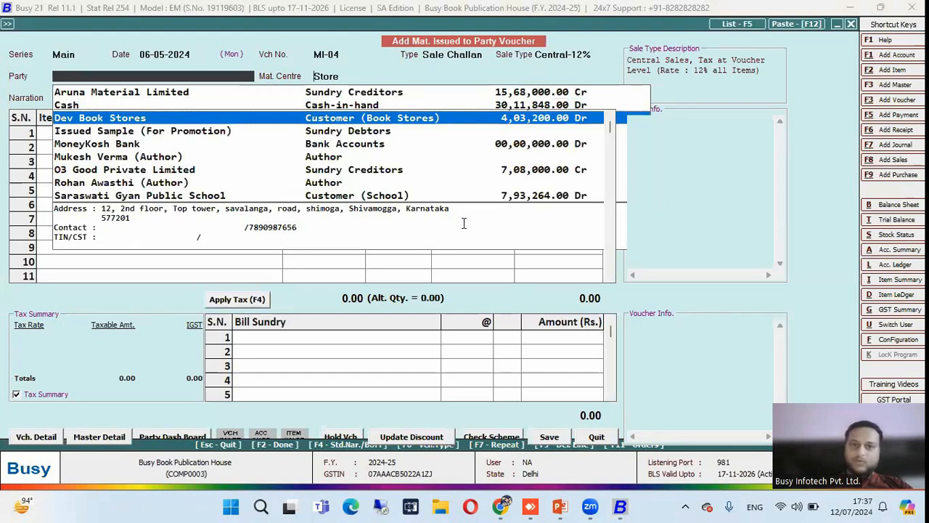
key(Return)
key(Return)
key(Return)
key(Return)
key(F2)
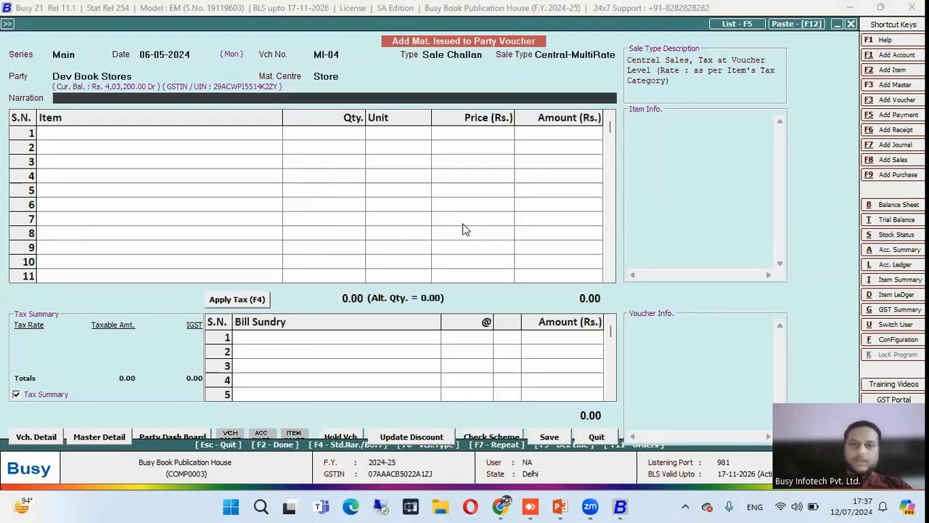
key(Return)
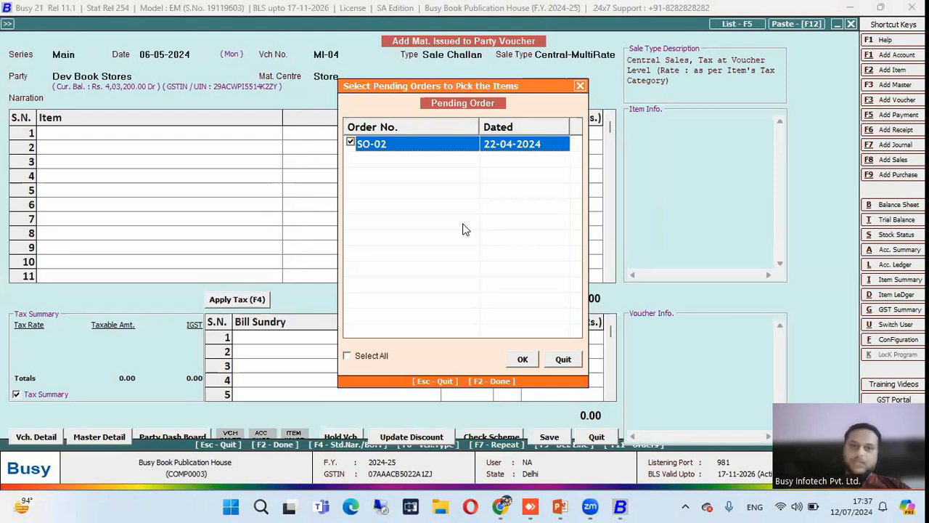
key(Escape)
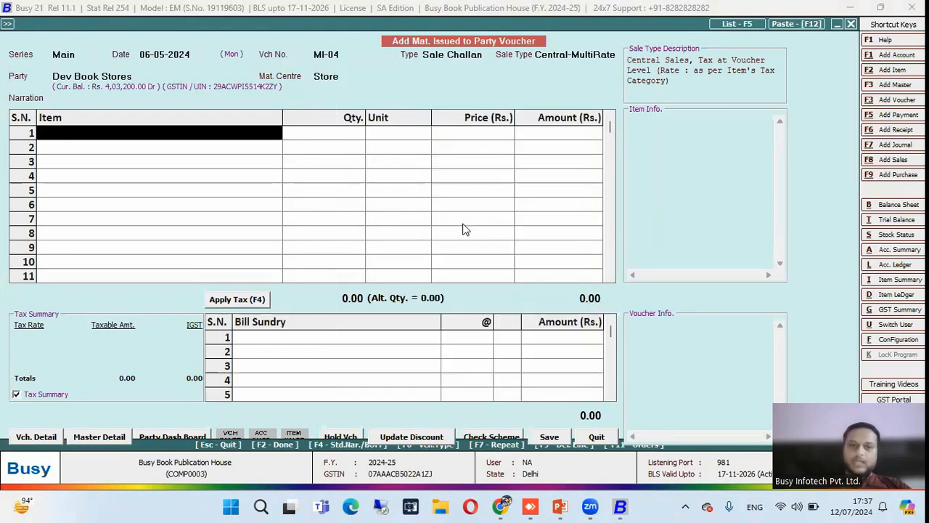
key(alt+c)
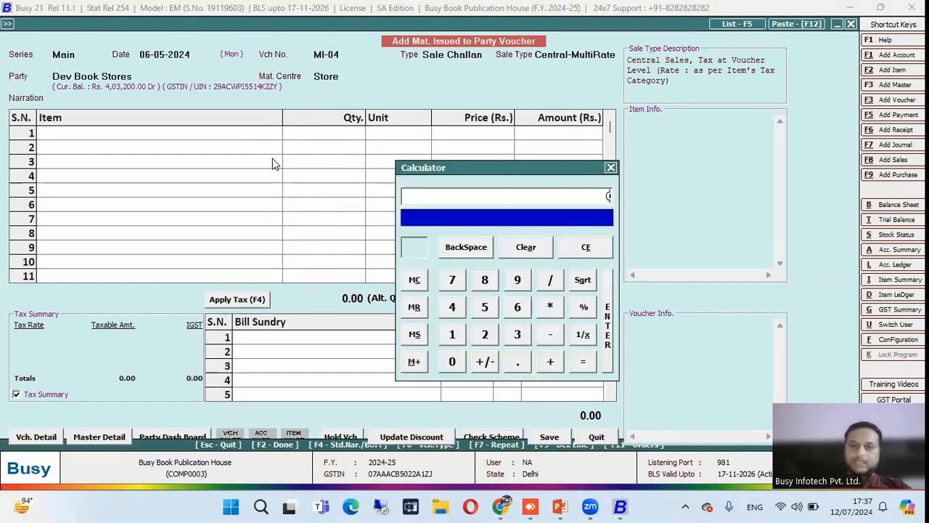
key(Escape)
Load the items of the pending sales order dated 22-04-2024 into the challan
key(Return)
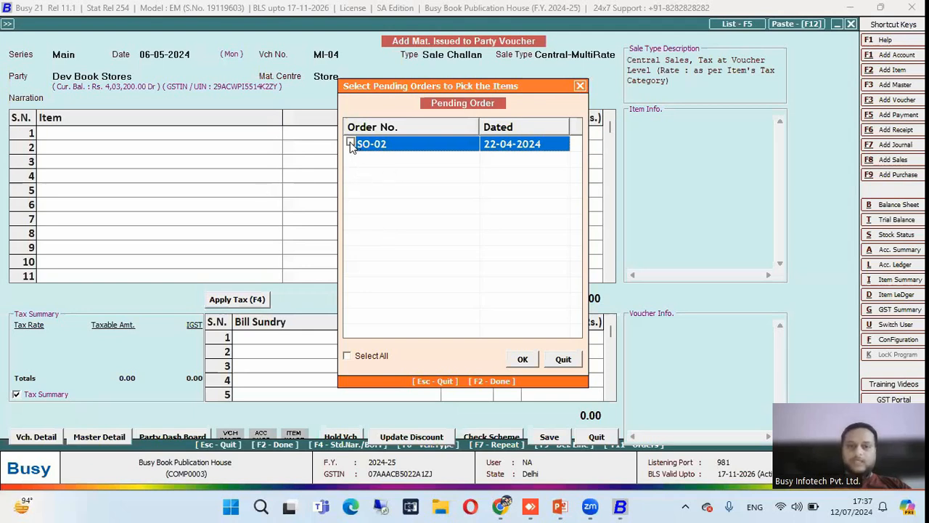
click(523, 360)
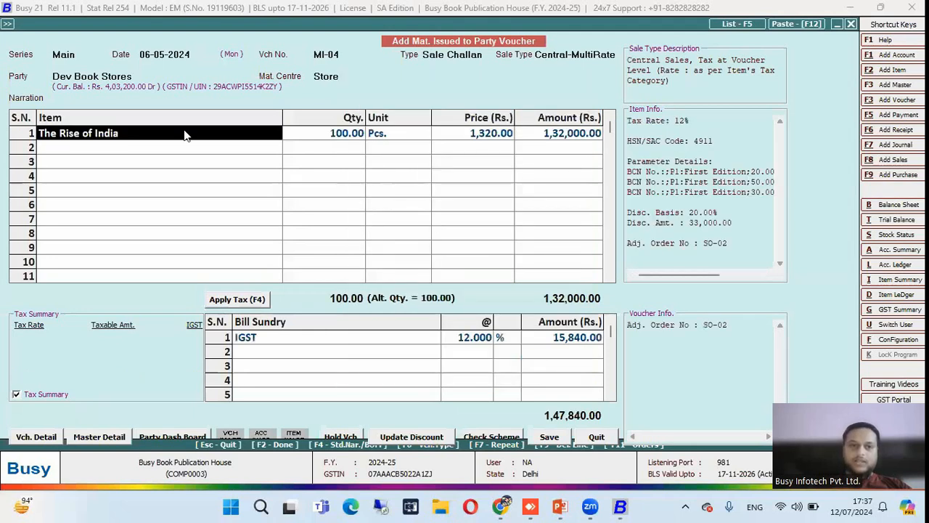
key(Return)
key(Return)
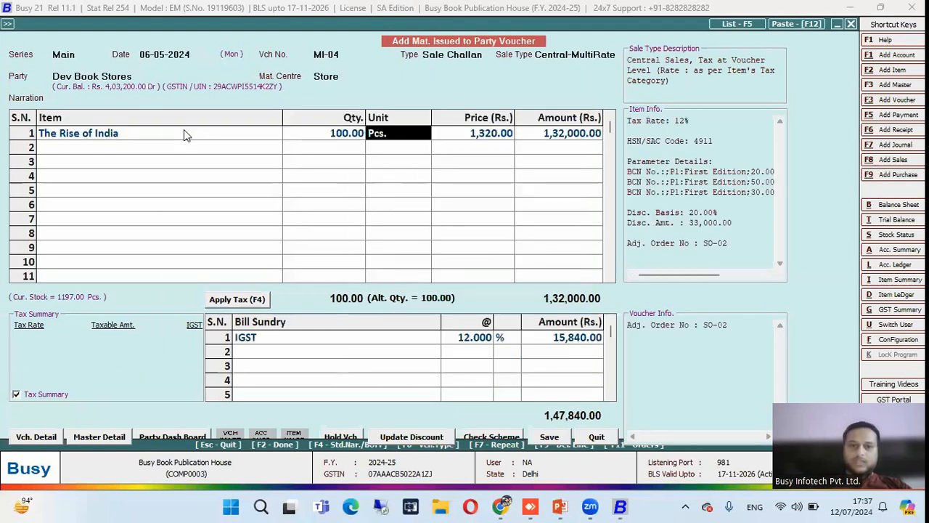
key(Return)
key(Return)
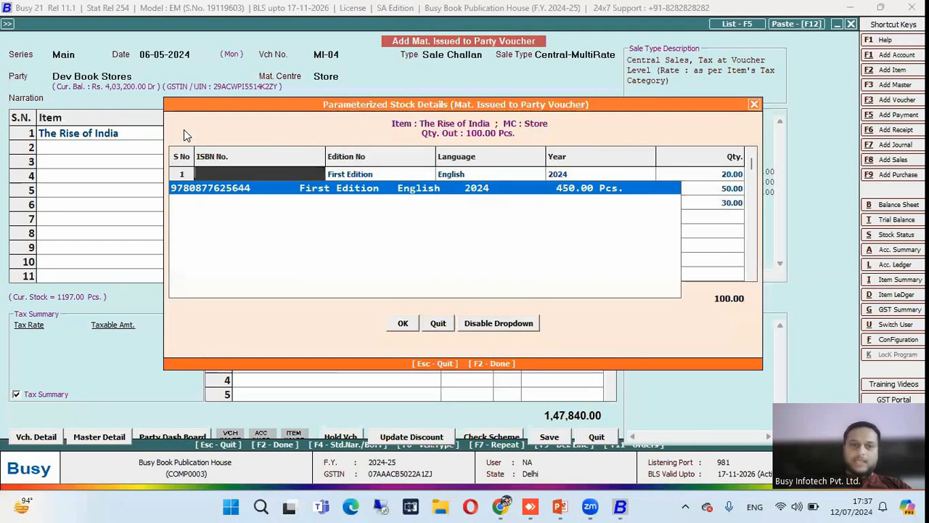
key(Return)
key(Return)
key(Return)
key(Return)
key(Return)
key(Return)
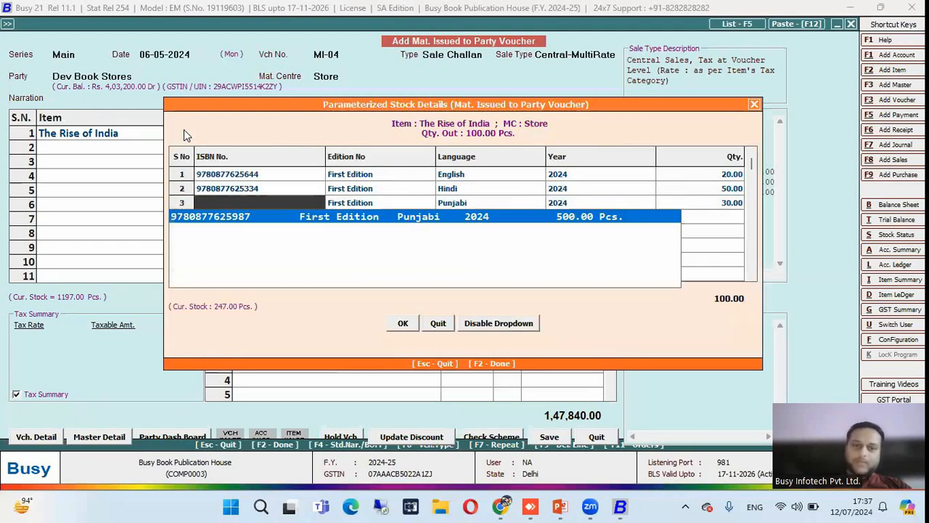
key(Return)
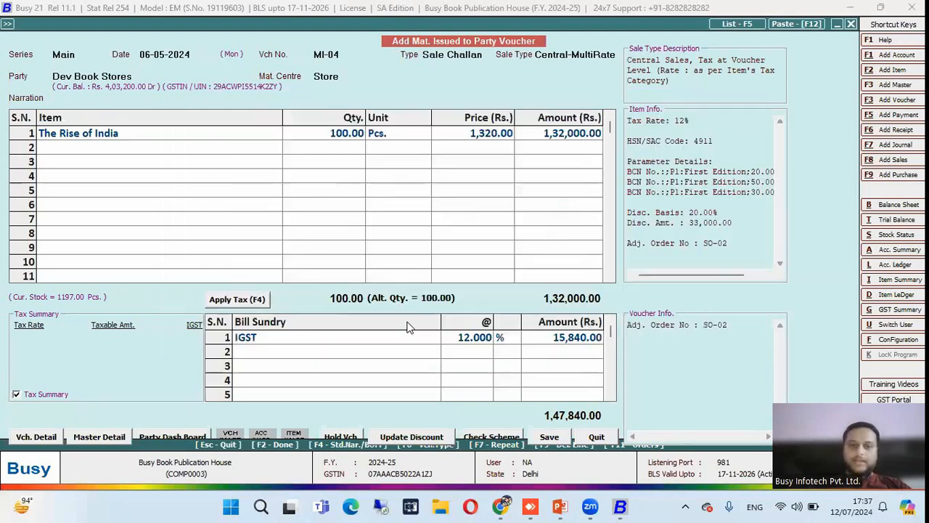
click(406, 325)
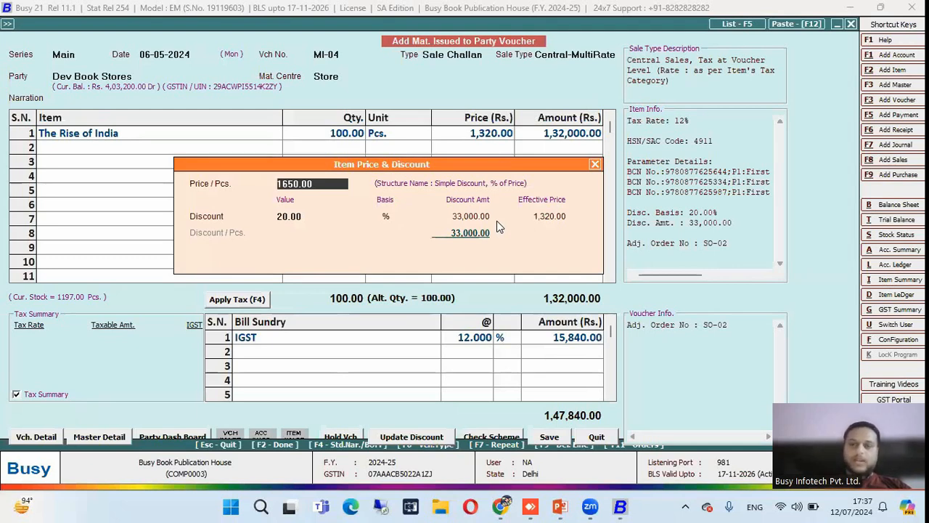
Accept the item's 1650.00 price with 20% discount and the IGST line, and save the challan despite the party's credit limit
key(Return)
key(Return)
key(Return)
key(Return)
key(Return)
key(Return)
key(Return)
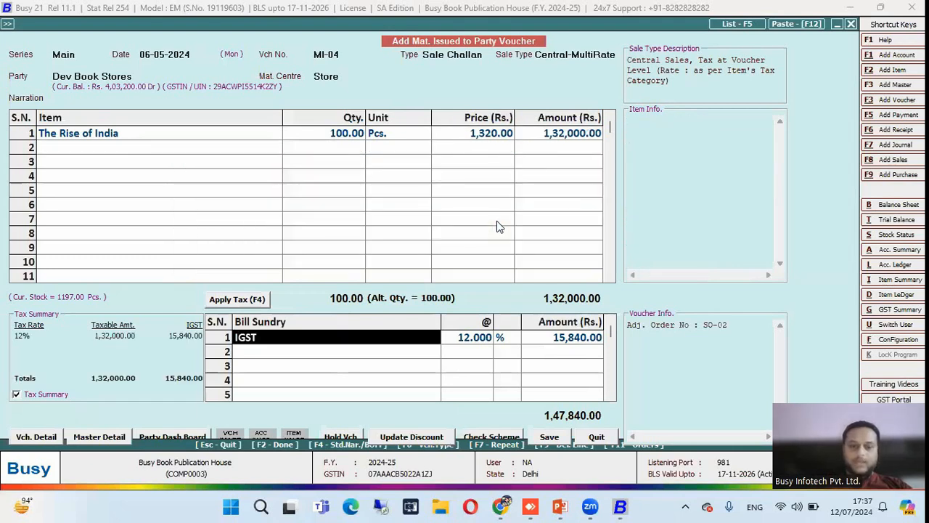
key(Return)
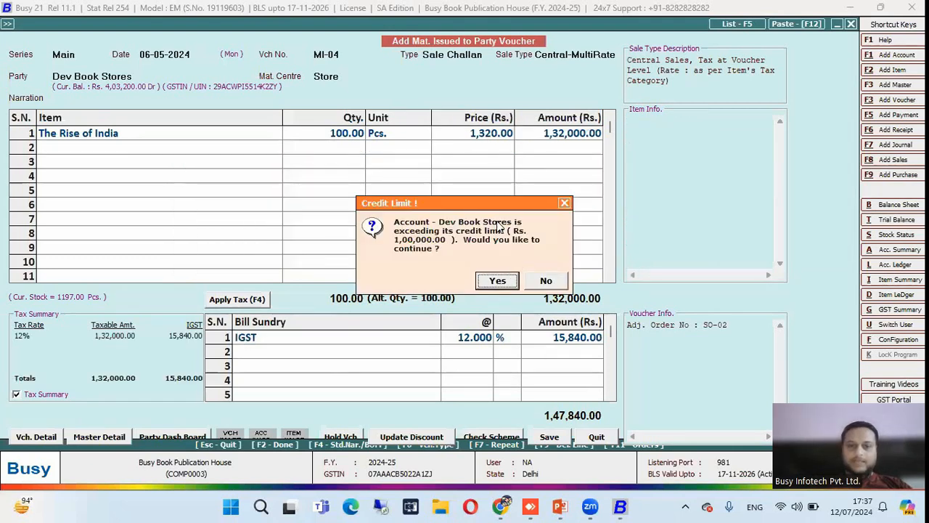
key(Return)
key(Return)
key(F2)
key(Escape)
key(Return)
View the item-wise report of pending sales challans from 01-04-2024 to 06-05-2024
key(Up)
key(Up)
key(Up)
key(Up)
key(Up)
key(Up)
key(Up)
key(Up)
key(Up)
key(Up)
key(Up)
key(Up)
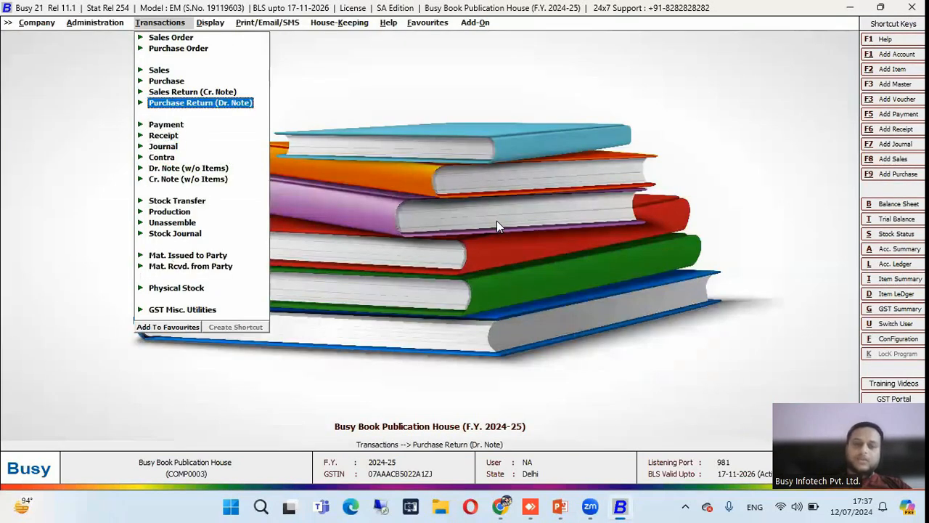
key(Up)
key(Up)
key(Up)
key(Right)
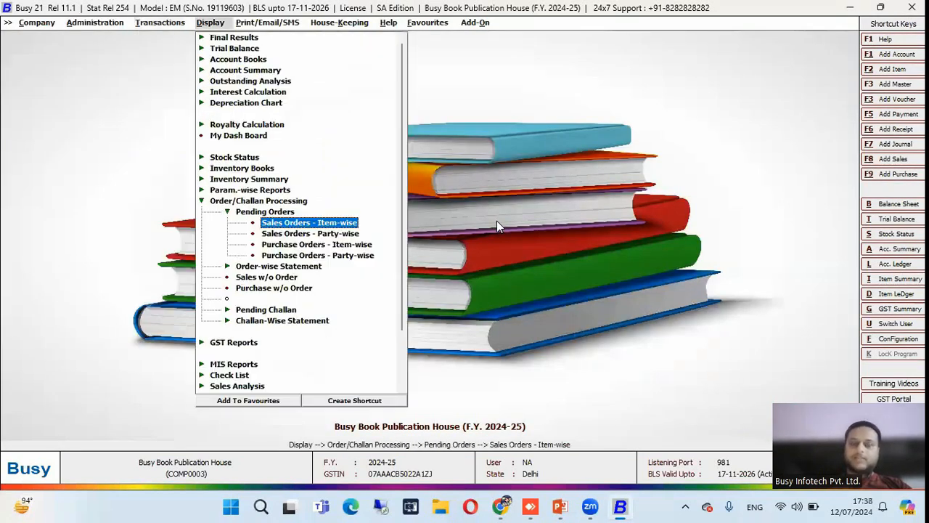
key(Down)
key(Down)
key(Down)
key(Down)
key(Down)
key(Down)
key(Down)
key(Down)
key(Right)
key(Down)
key(Down)
key(Return)
key(Escape)
key(Up)
key(Return)
key(Down)
key(Down)
key(Return)
key(Return)
key(Return)
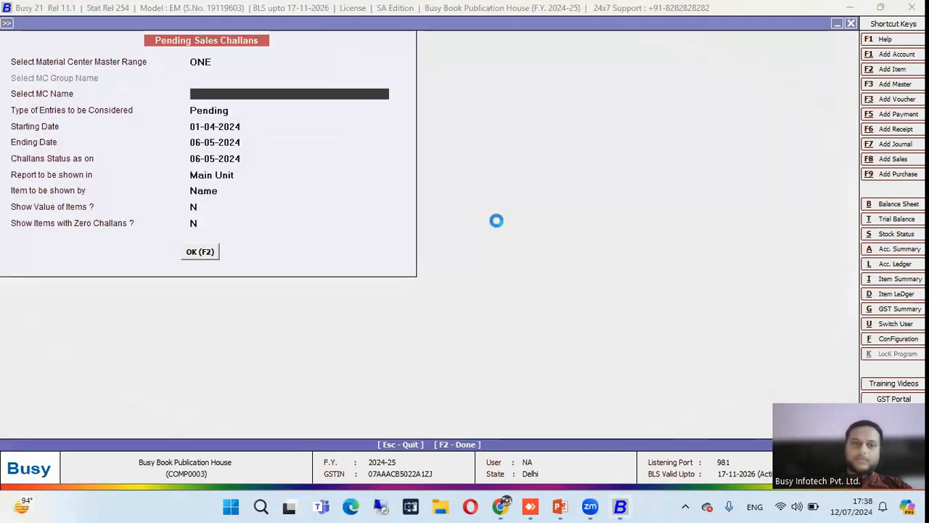
key(F2)
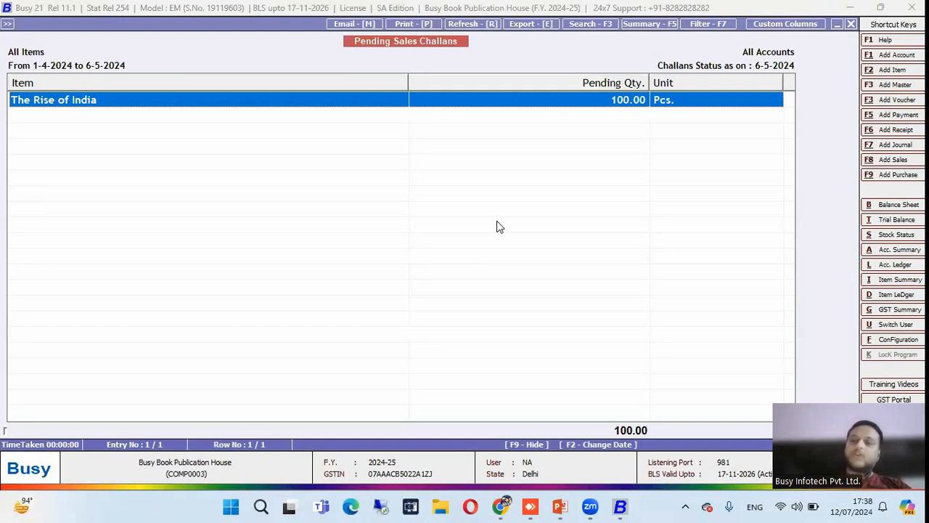
key(Escape)
key(Escape)
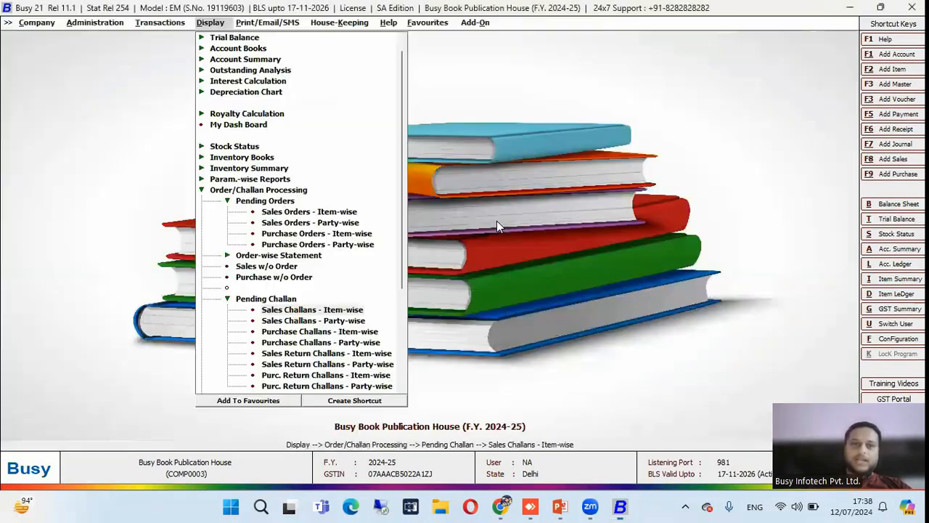
Start a new Sales voucher
key(Left)
key(Left)
key(Escape)
key(Left)
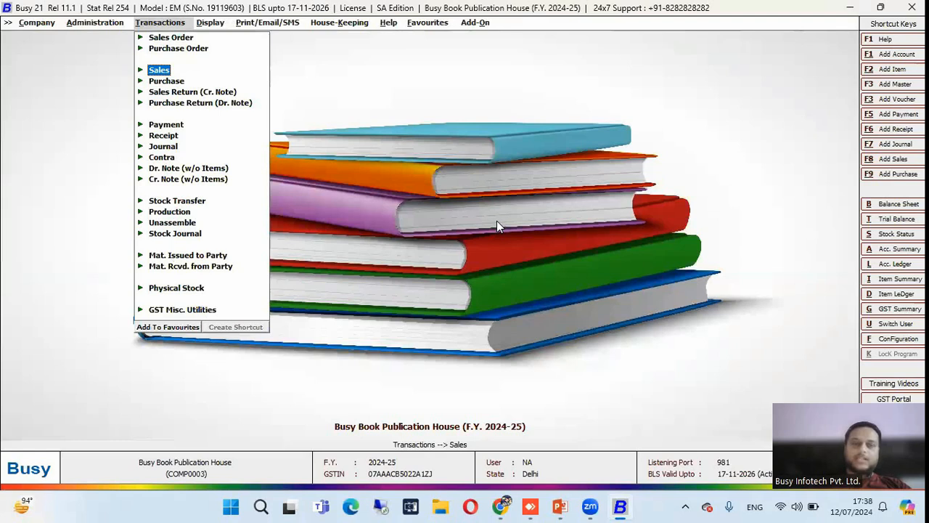
key(Return)
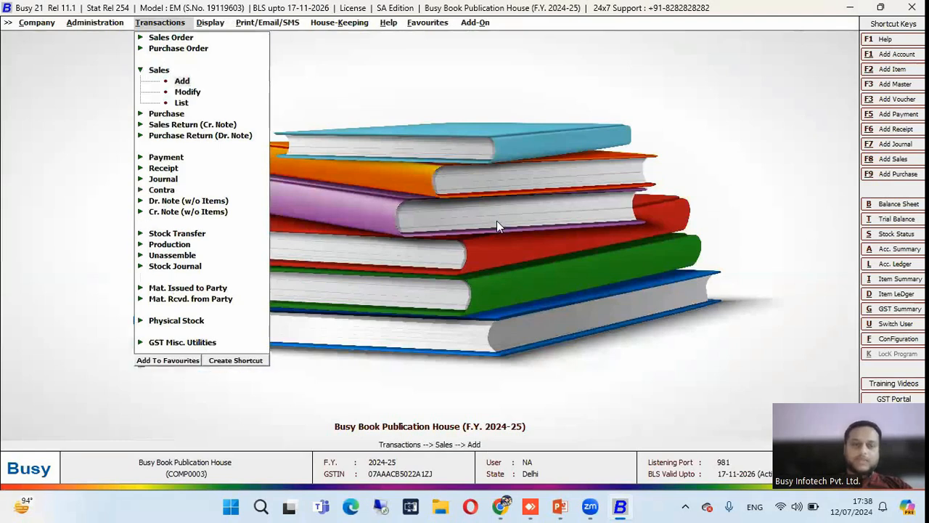
key(Return)
Date the sales voucher 10-05-2024, set its type to Against Challan and choose Dev Book Stores as the party
text(10)
key(Return)
key(Down)
key(Return)
key(Return)
key(Down)
key(Down)
key(Return)
key(Return)
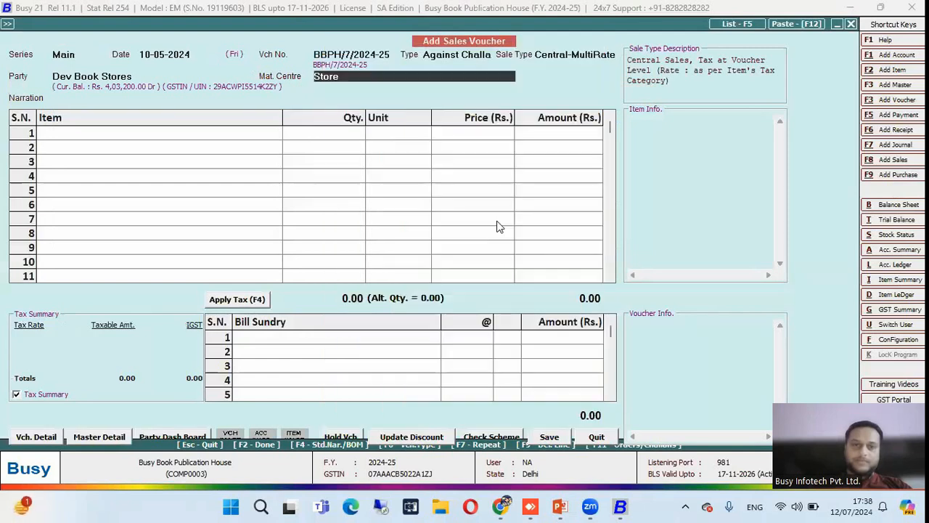
Keep Store as the material centre and load the items of the pending challan dated 06-05-2024
key(Return)
key(space)
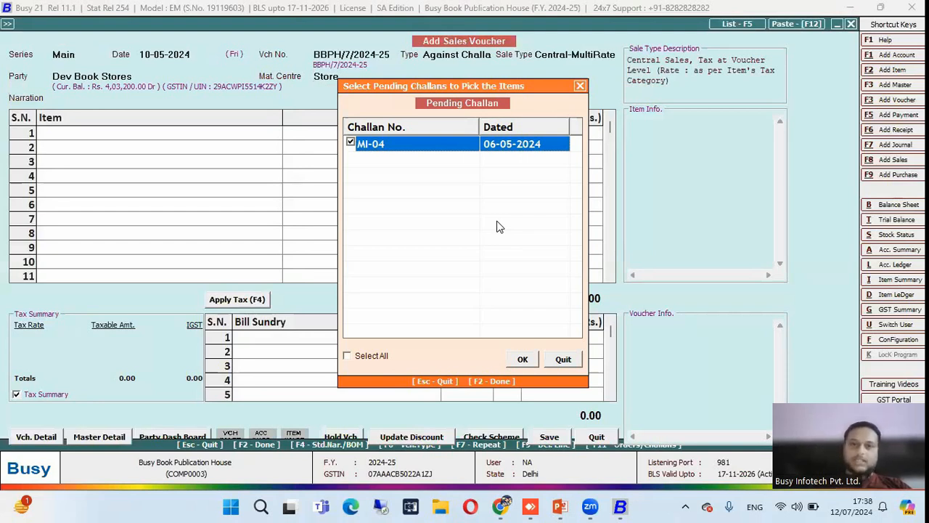
key(F2)
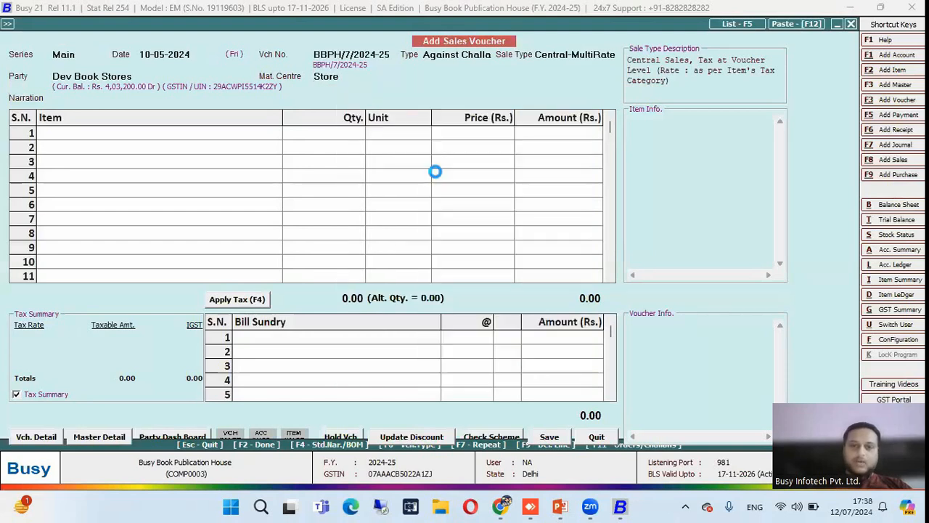
Accept the loaded line of 100 pcs. of The Rise of India in the sales voucher and apply the tax
key(Return)
key(Return)
key(Return)
key(Return)
key(Return)
key(Return)
key(Return)
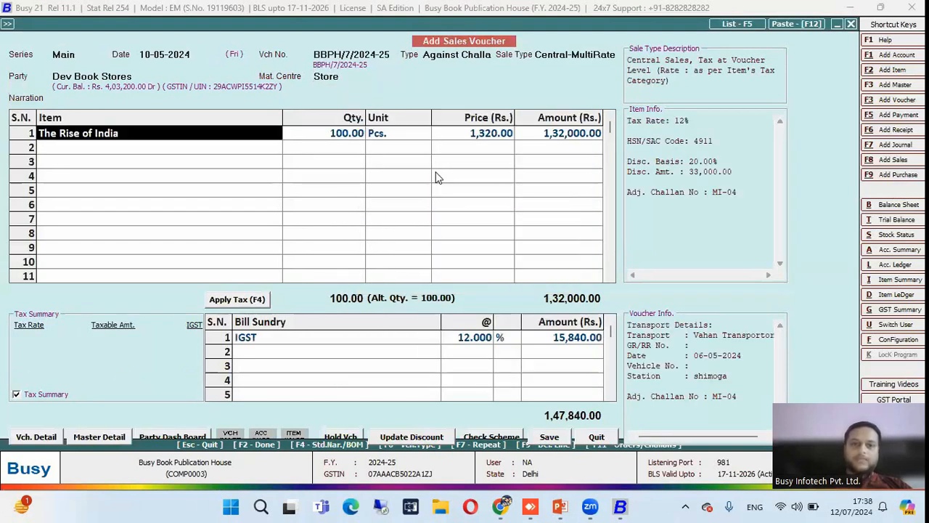
key(Return)
key(Return)
key(Return)
key(Return)
key(Return)
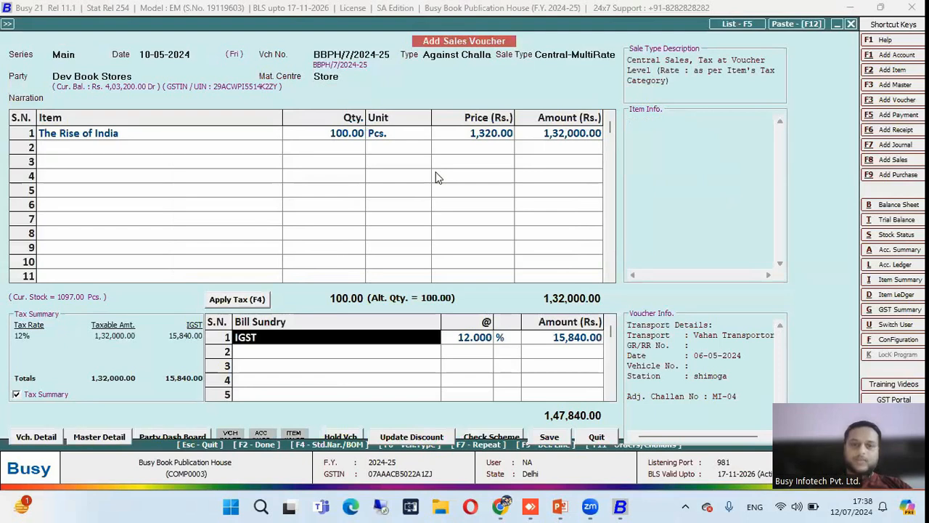
Save the sales voucher with the full amount debited to Dev Book Stores, and preview its tax invoice
key(Return)
key(Return)
key(Return)
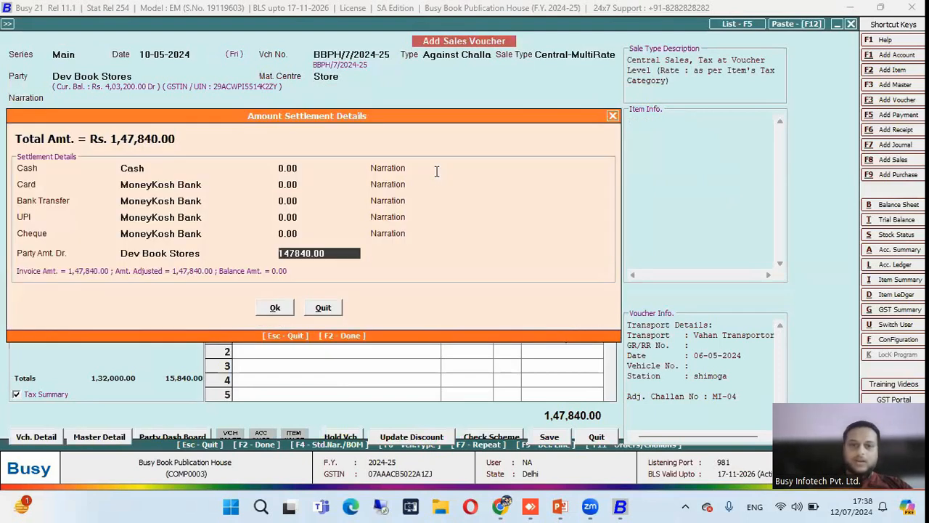
key(Left)
key(Return)
key(Return)
key(Return)
key(Return)
key(Return)
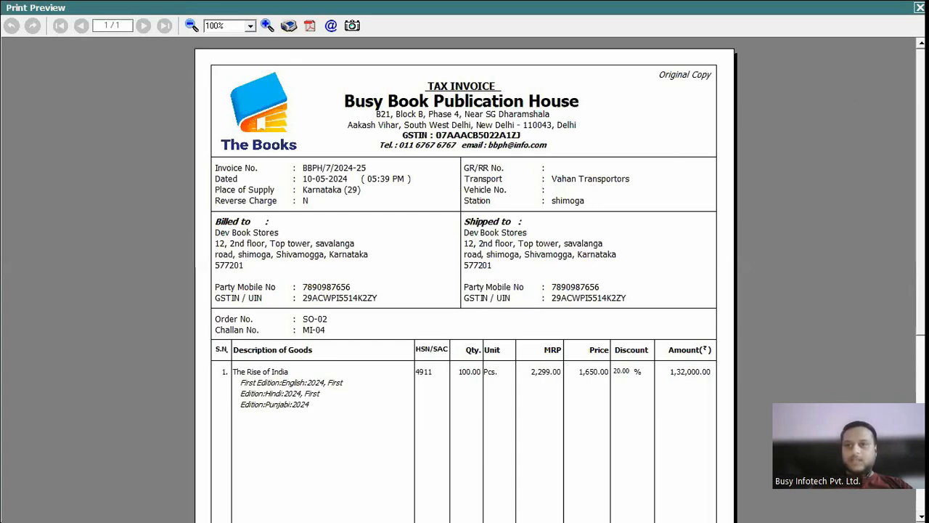
key(Escape)
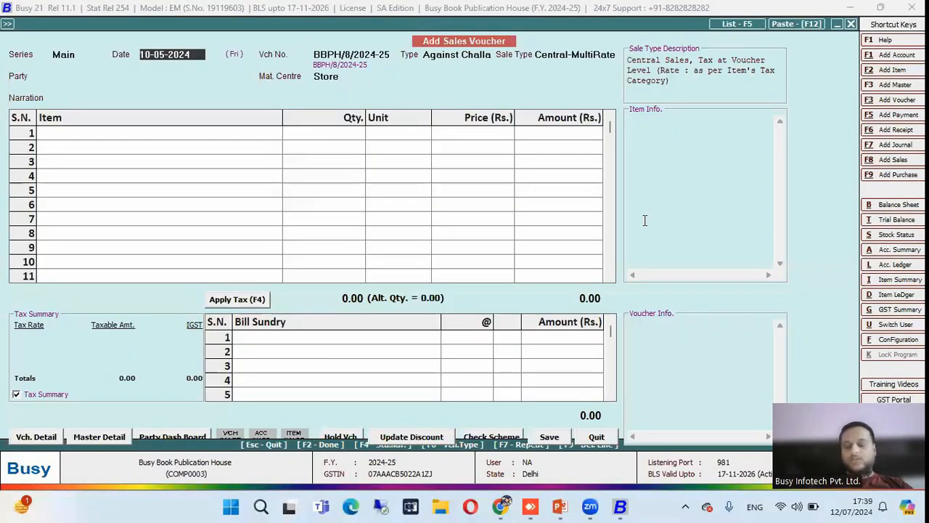
key(Escape)
key(Return)
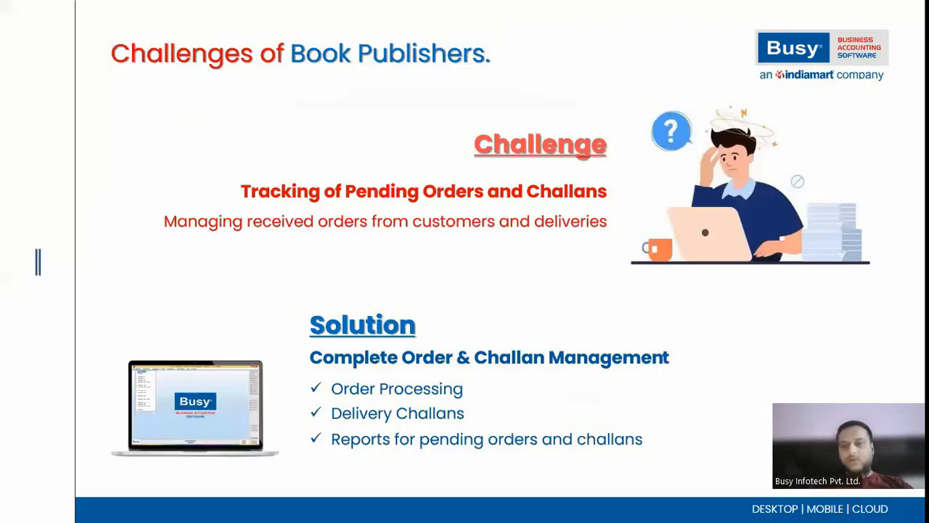
key(Right)
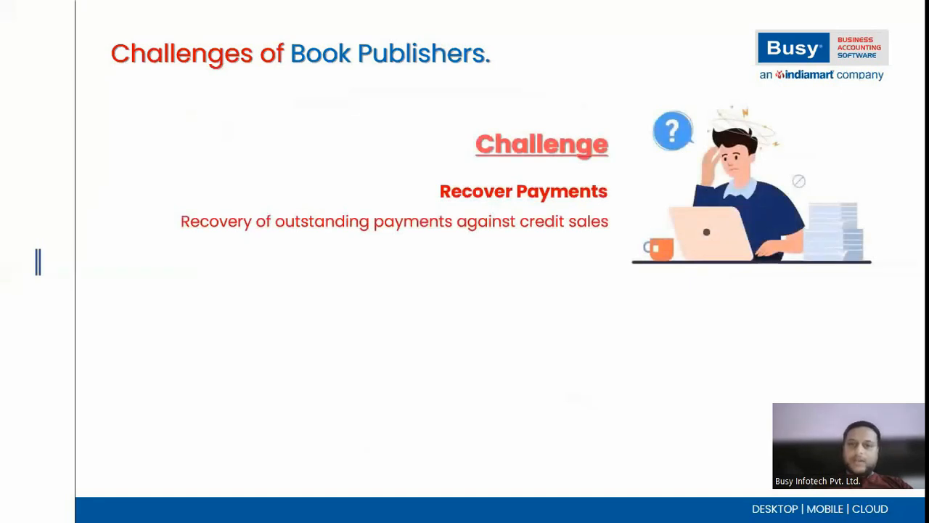
key(Right)
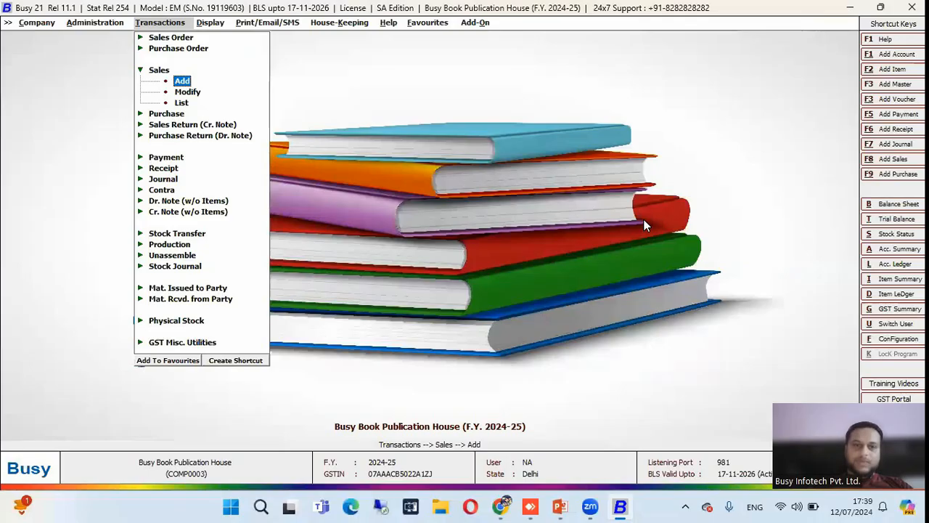
Generate the Bills Receivable report of pending entries from 01-04-2024 to 10-05-2024, with bill status as on 10-05-2024
key(Right)
key(Left)
key(Left)
key(Up)
key(Up)
key(Up)
key(Up)
key(Up)
key(Up)
key(Up)
key(Up)
key(Up)
key(Return)
key(Down)
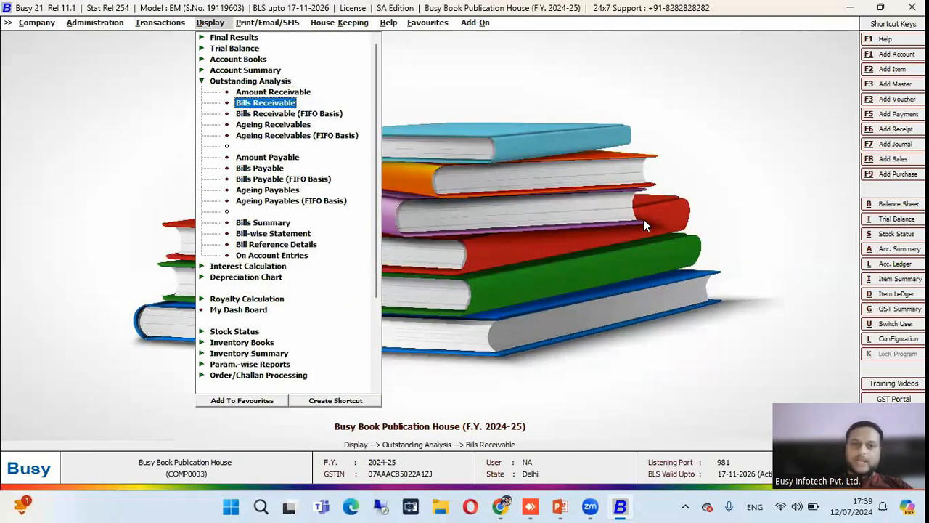
key(Return)
key(Right)
key(Right)
key(Return)
key(Return)
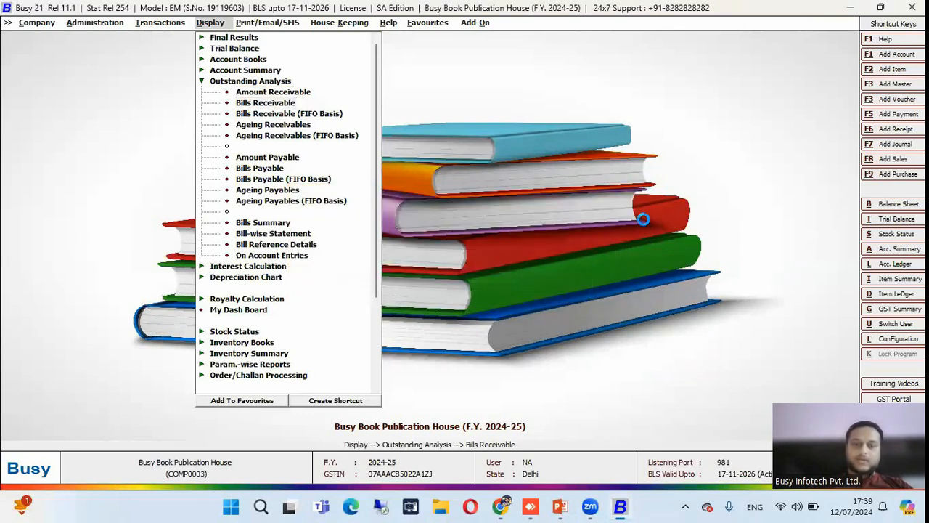
key(Return)
key(Return)
key(Return)
key(Return)
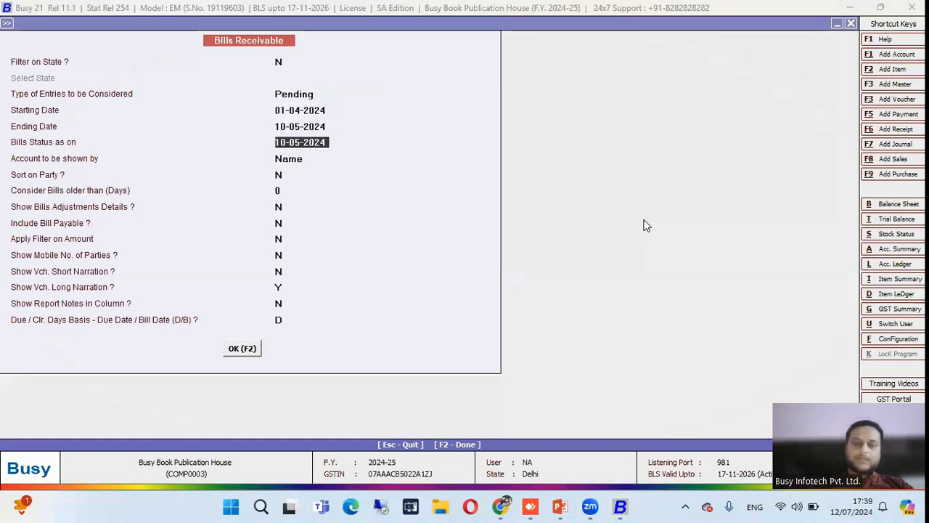
key(F2)
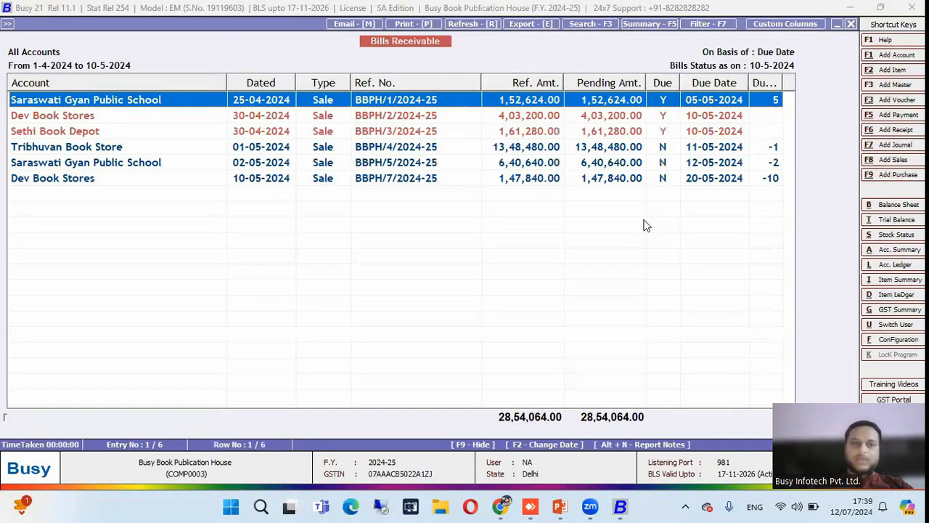
Examine the due status, due dates and overdue days of each party's pending bills in the Bills Receivable report
key(Down)
key(Down)
key(Down)
key(Down)
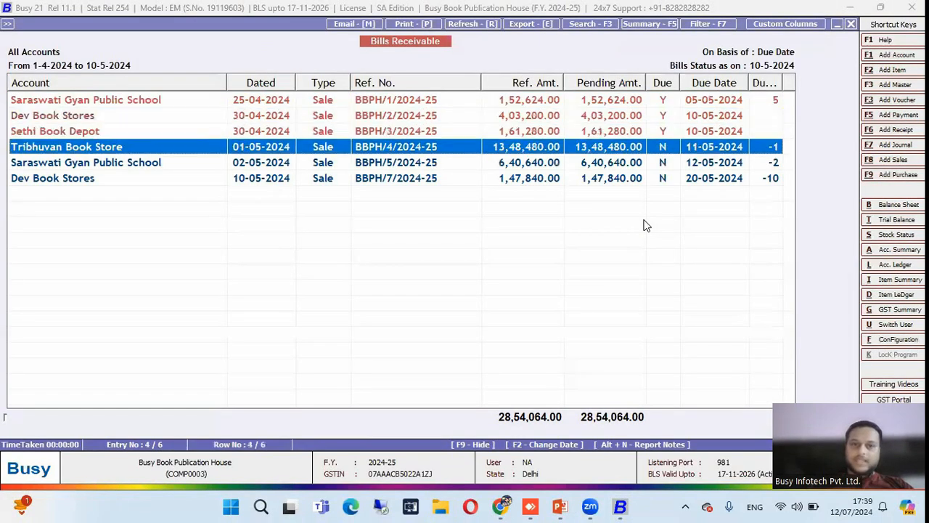
key(Up)
key(Up)
key(Up)
key(Up)
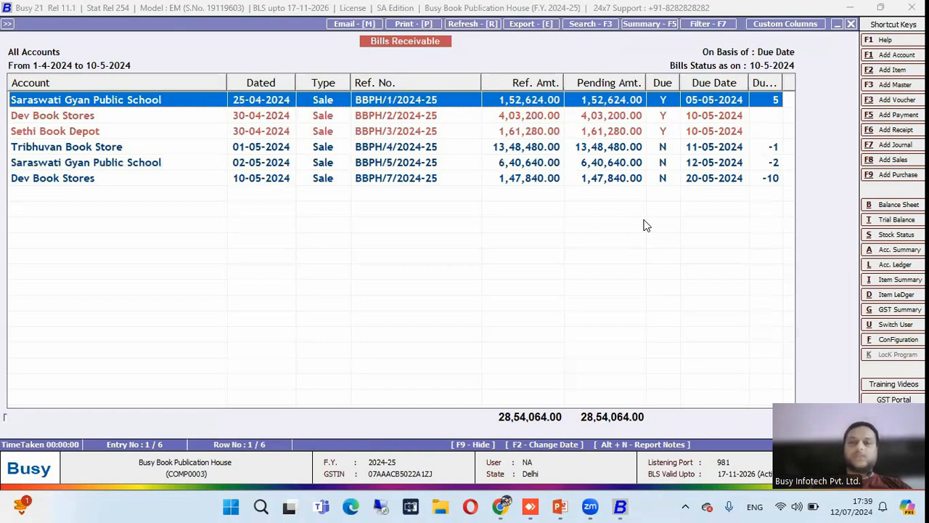
key(Down)
key(Down)
key(Down)
key(Down)
key(Down)
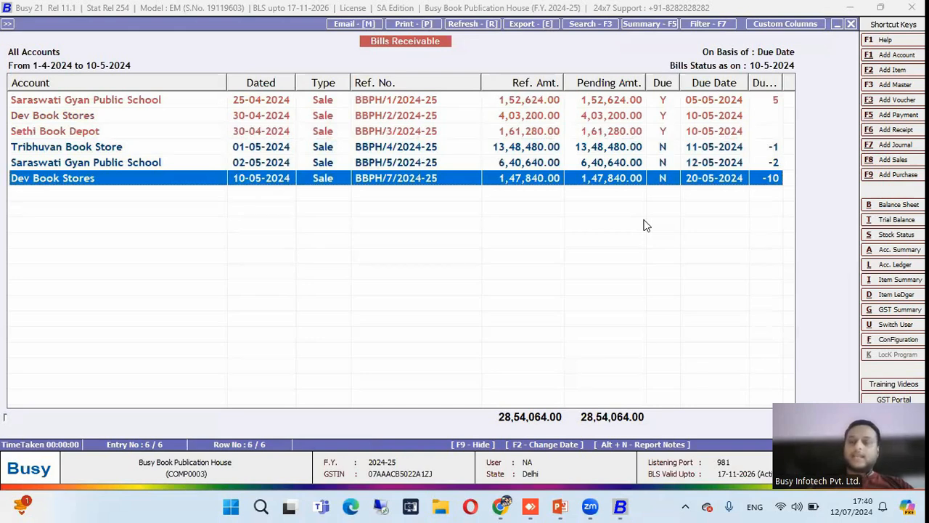
key(Up)
key(Up)
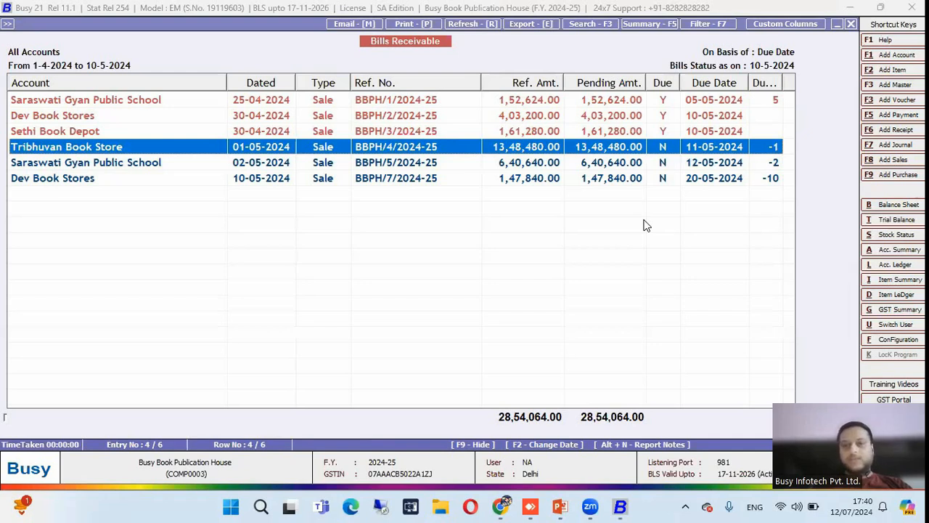
key(Escape)
key(Escape)
key(Escape)
key(Escape)
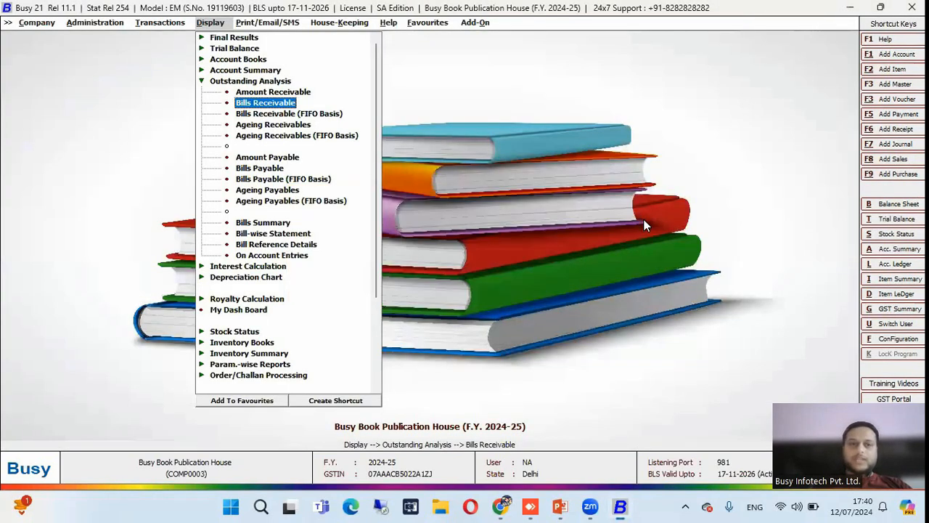
Open the Payment Reminder printing option under the outstanding analysis reports
key(Right)
key(Down)
key(Down)
key(Down)
key(Down)
key(Down)
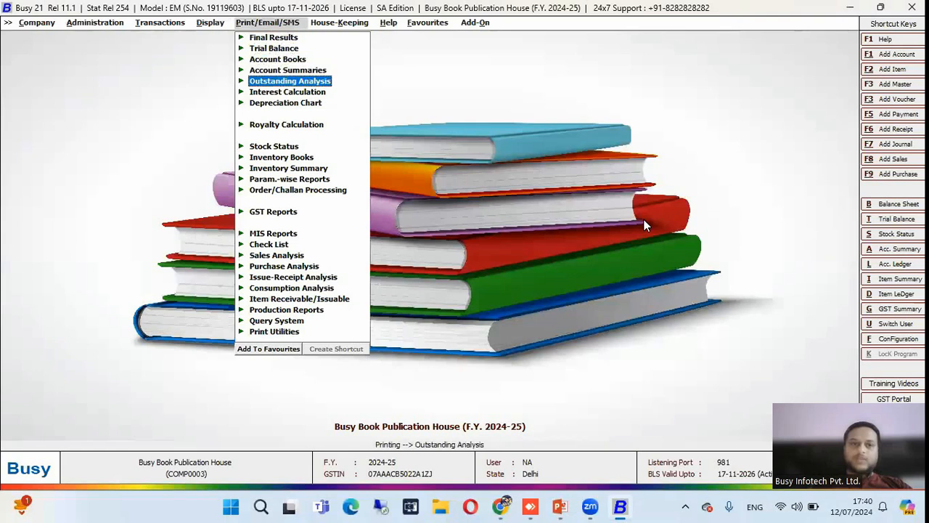
key(Up)
key(Return)
key(Down)
key(Down)
key(Down)
key(Down)
key(Down)
key(Down)
key(Down)
key(Down)
key(Down)
key(Down)
key(Down)
key(Down)
key(Down)
key(Down)
key(Return)
Choose to print payment reminder letters showing due bills
key(Right)
key(Right)
key(Left)
key(Right)
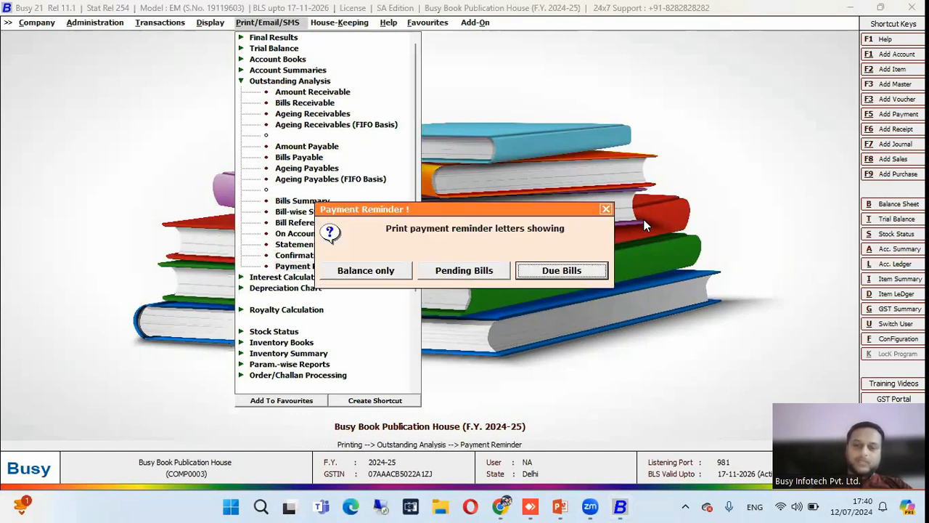
key(Left)
key(Right)
key(Return)
key(Right)
key(Right)
key(Return)
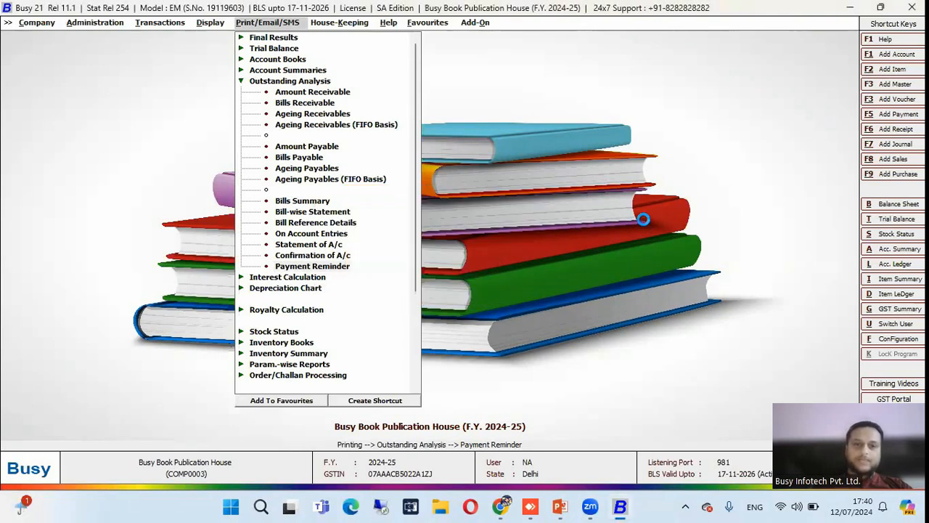
Generate the print preview of the payment reminder letters with bill status as on 10-05-2024
key(Return)
key(Return)
key(Return)
key(Return)
key(Return)
key(Return)
key(Return)
key(Return)
key(Return)
key(Return)
key(alt+p)
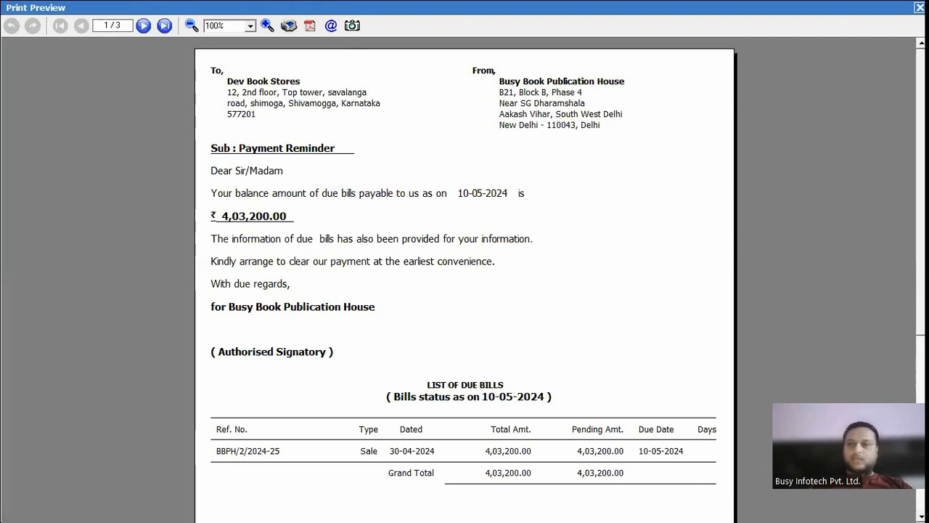
Review the list of due bills in the Dev Book Stores reminder letter, and switch to the presentation on book publishers' challenges
scroll(884, 154, down, 3)
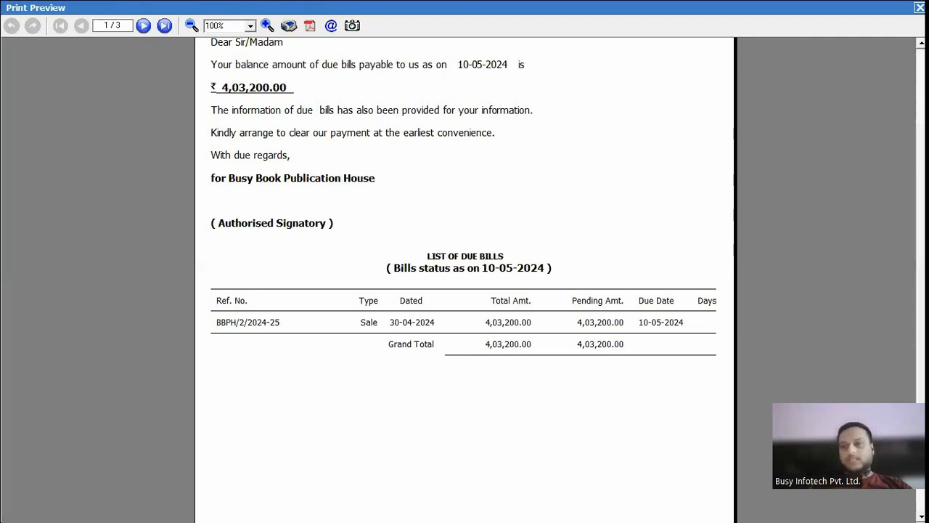
key(alt+Tab)
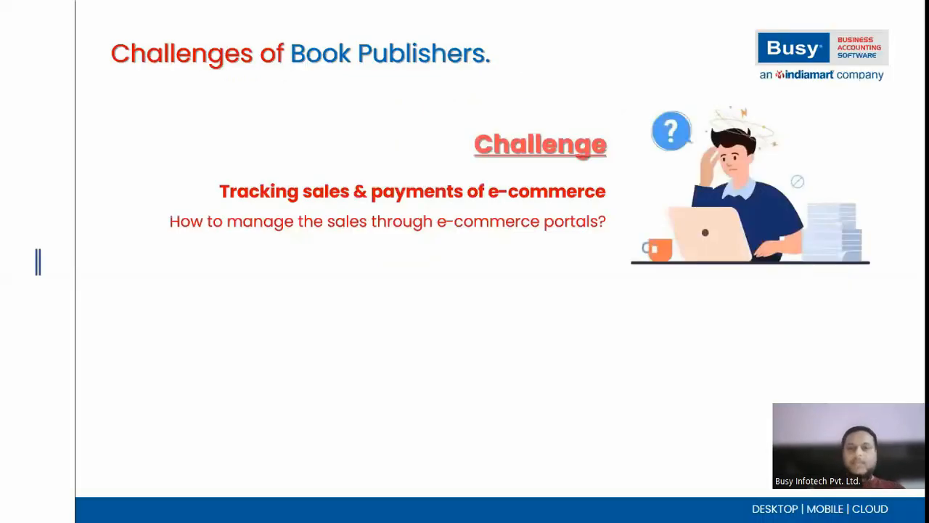